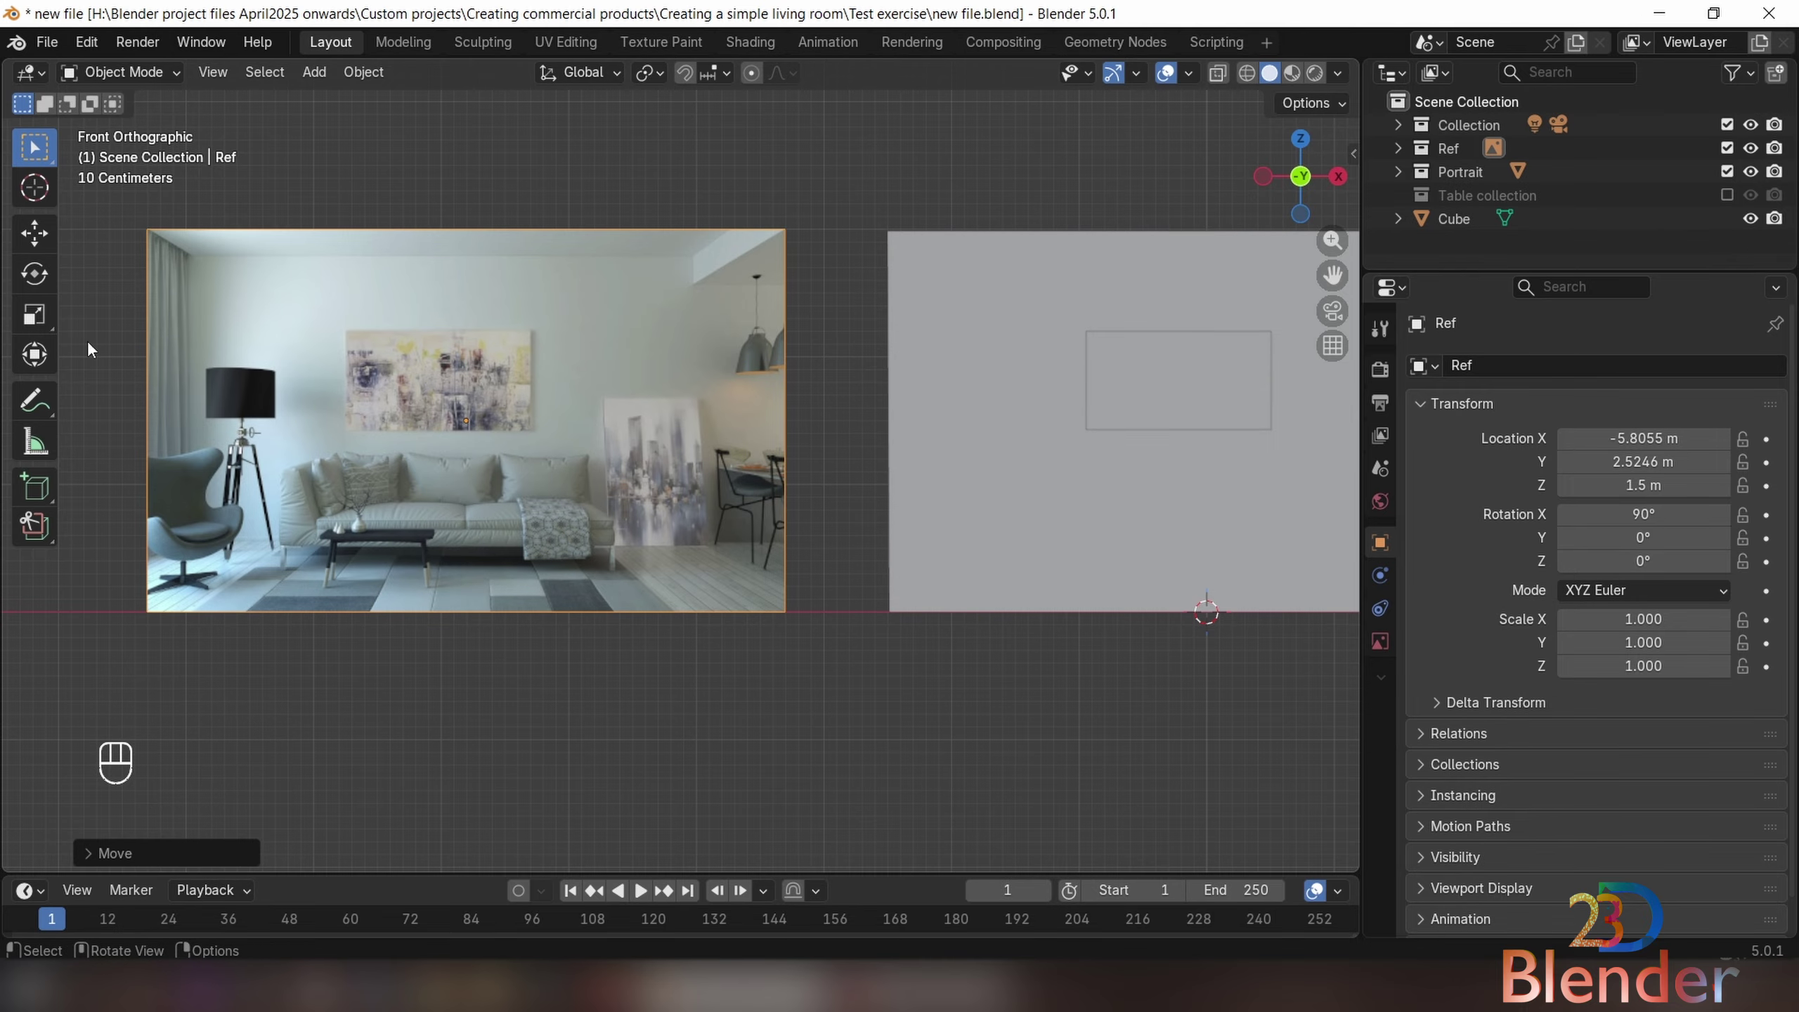
left_click(33, 400)
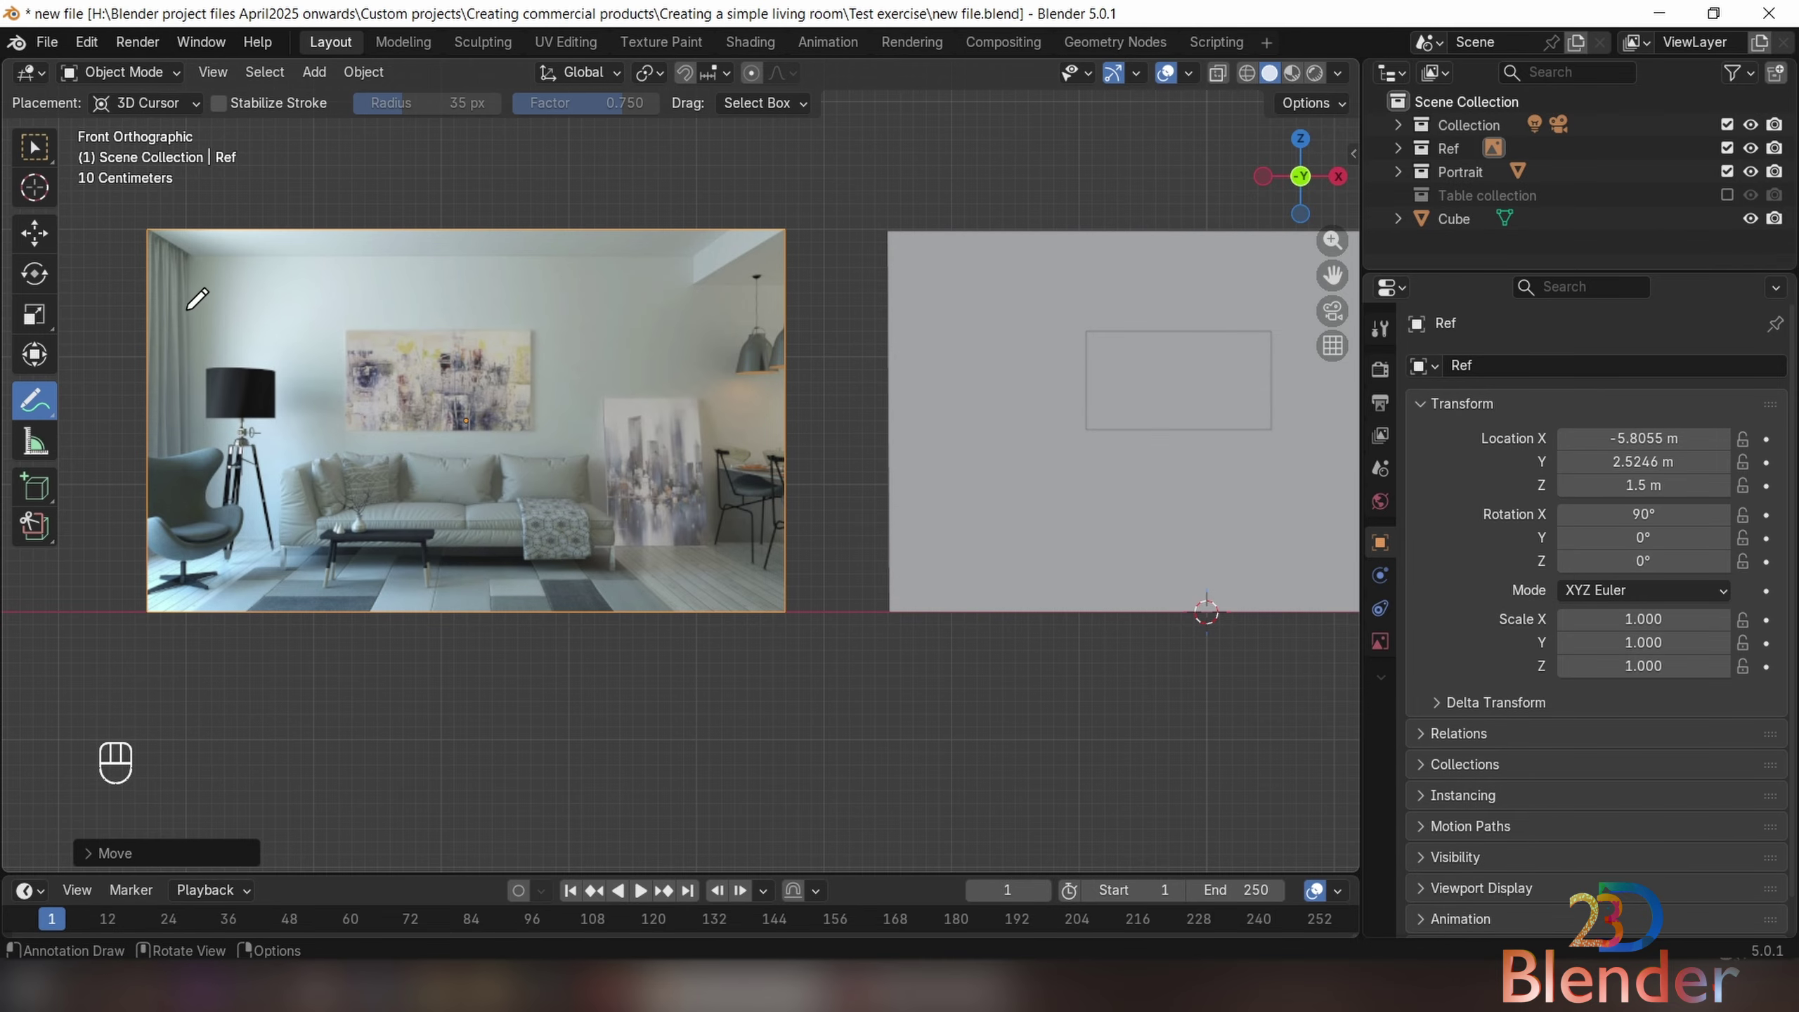
mouse_move(166, 351)
left_mouse_down()
mouse_move(188, 293)
mouse_move(201, 327)
left_mouse_up()
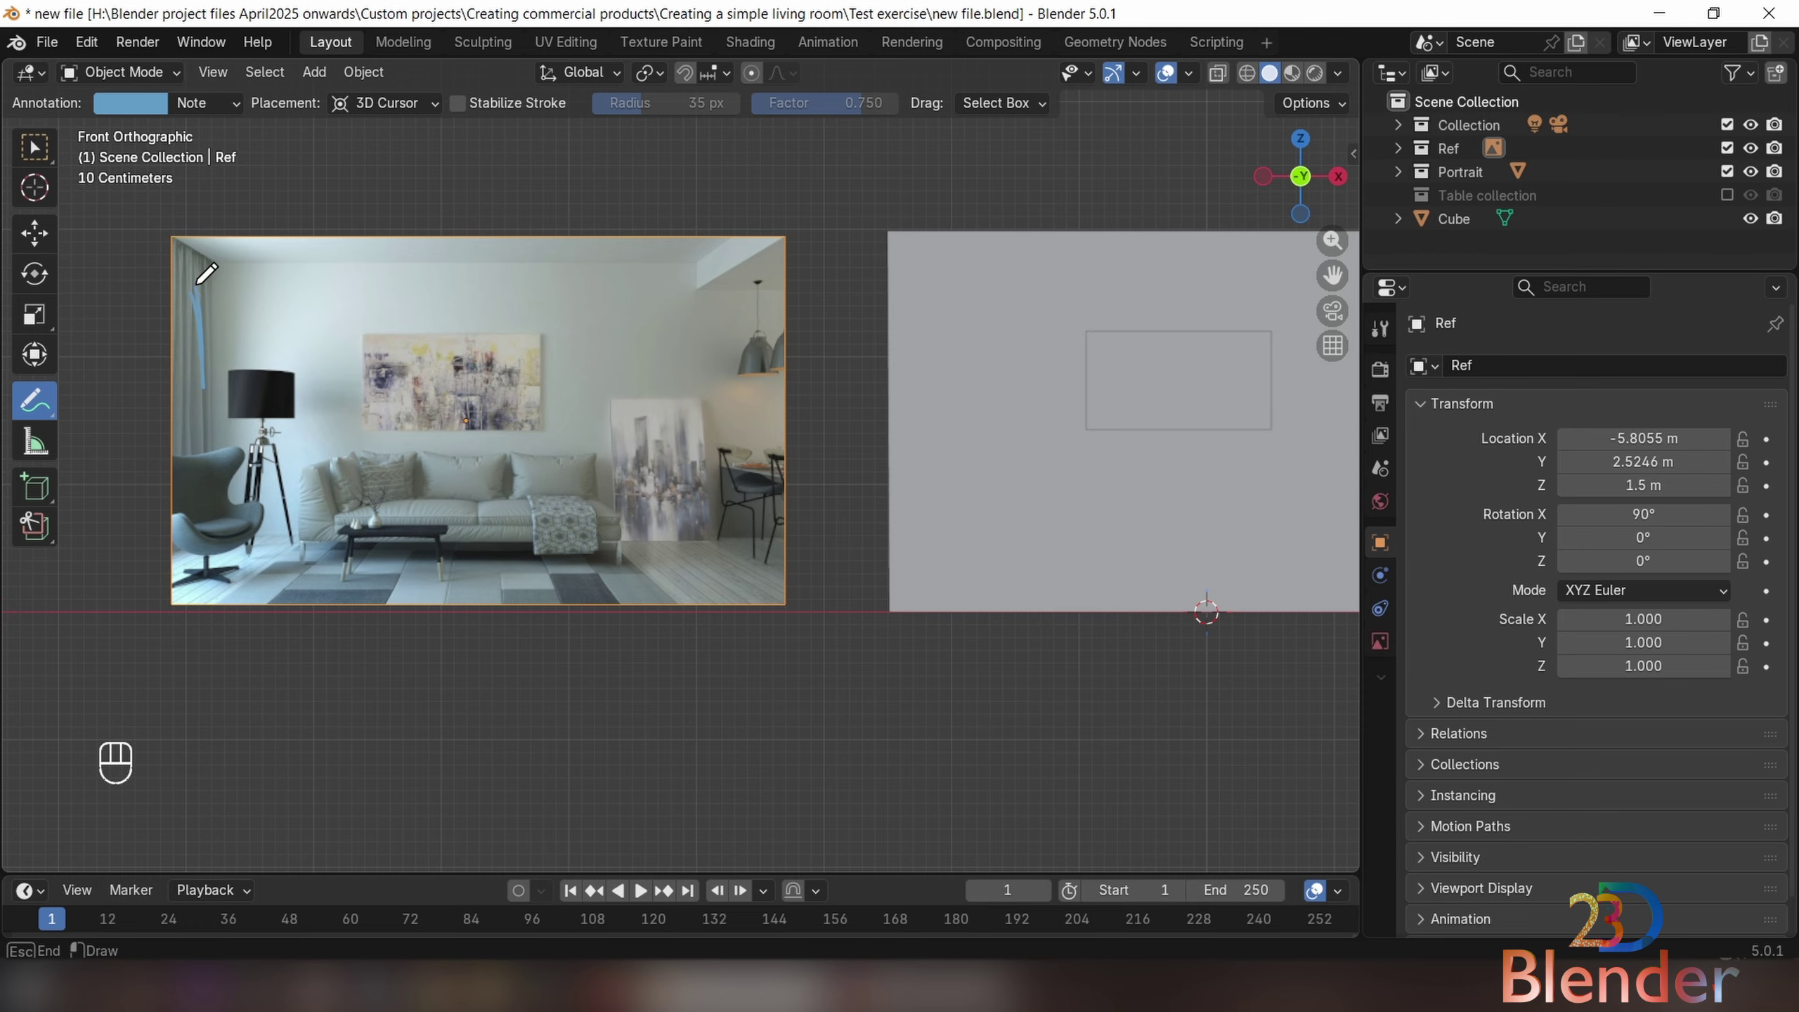
key("ctrl+z")
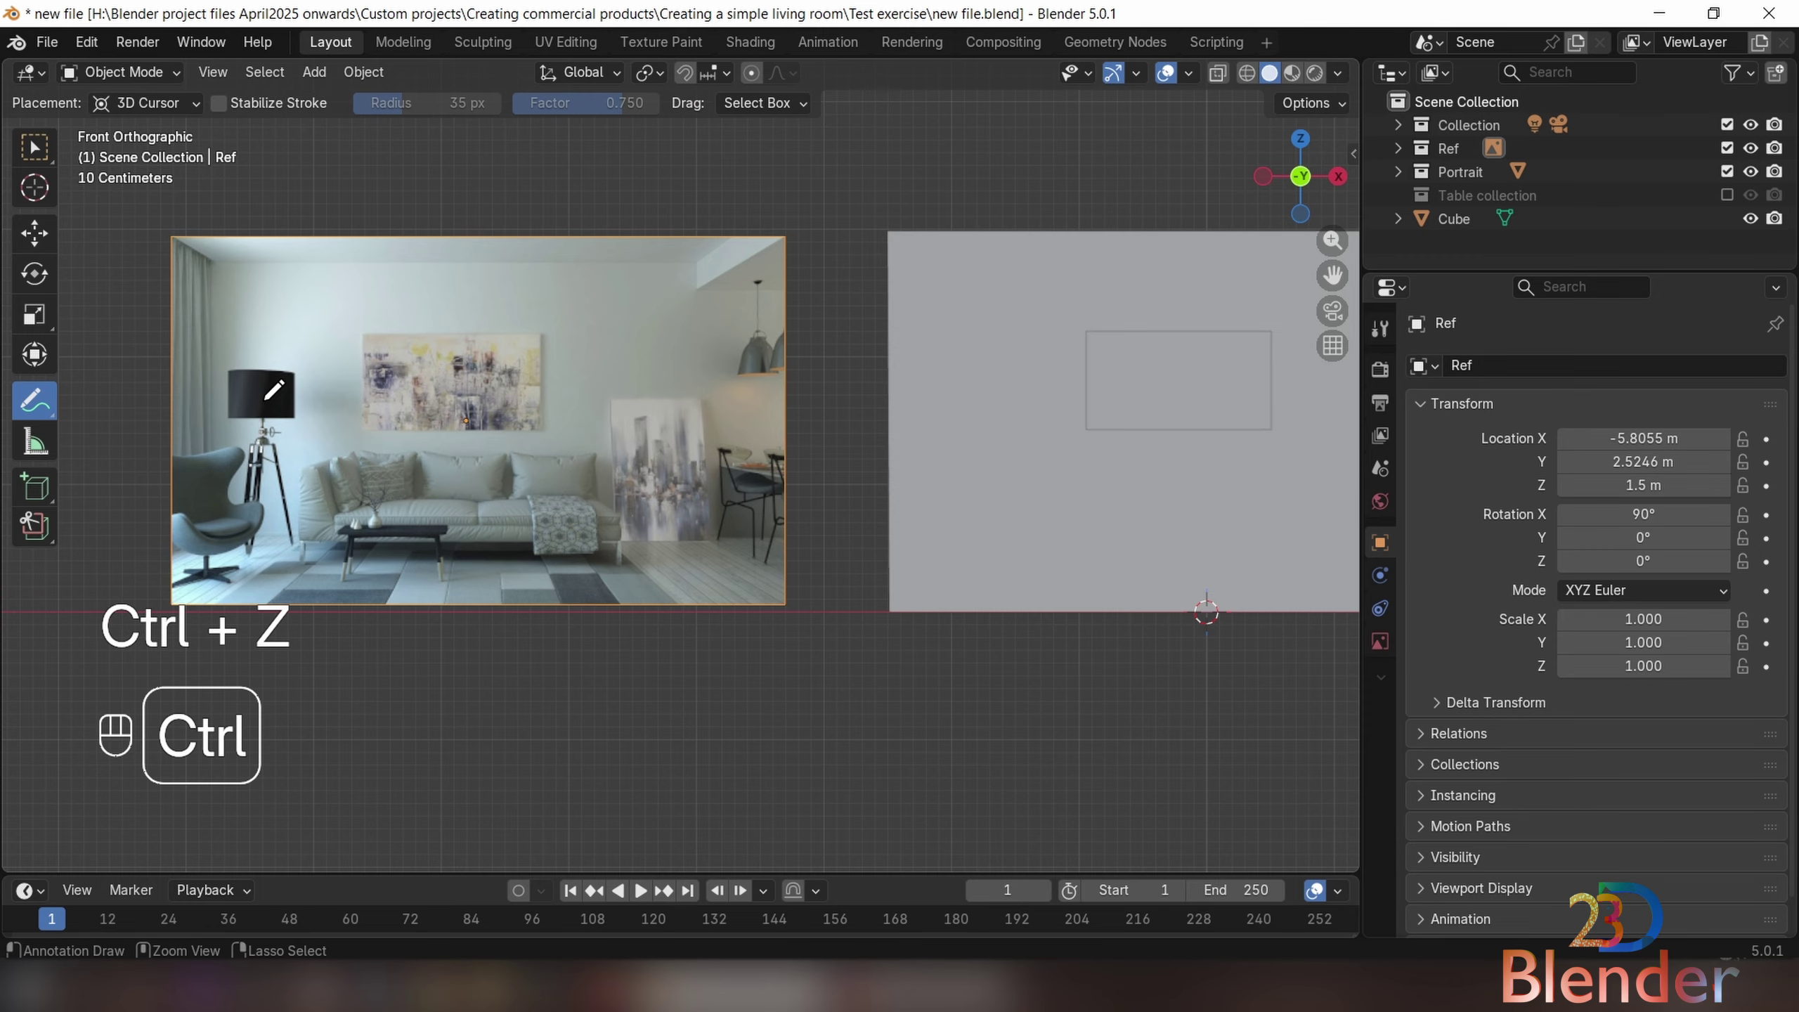
left_click(34, 148)
Add a plane mesh and move it along negative Y until it sits outside the room's open front
middle_click_drag(865, 464, 375, 563, "shift")
scroll(673, 496, "down", 3)
left_click(607, 479)
middle_click_drag(569, 461, 617, 485)
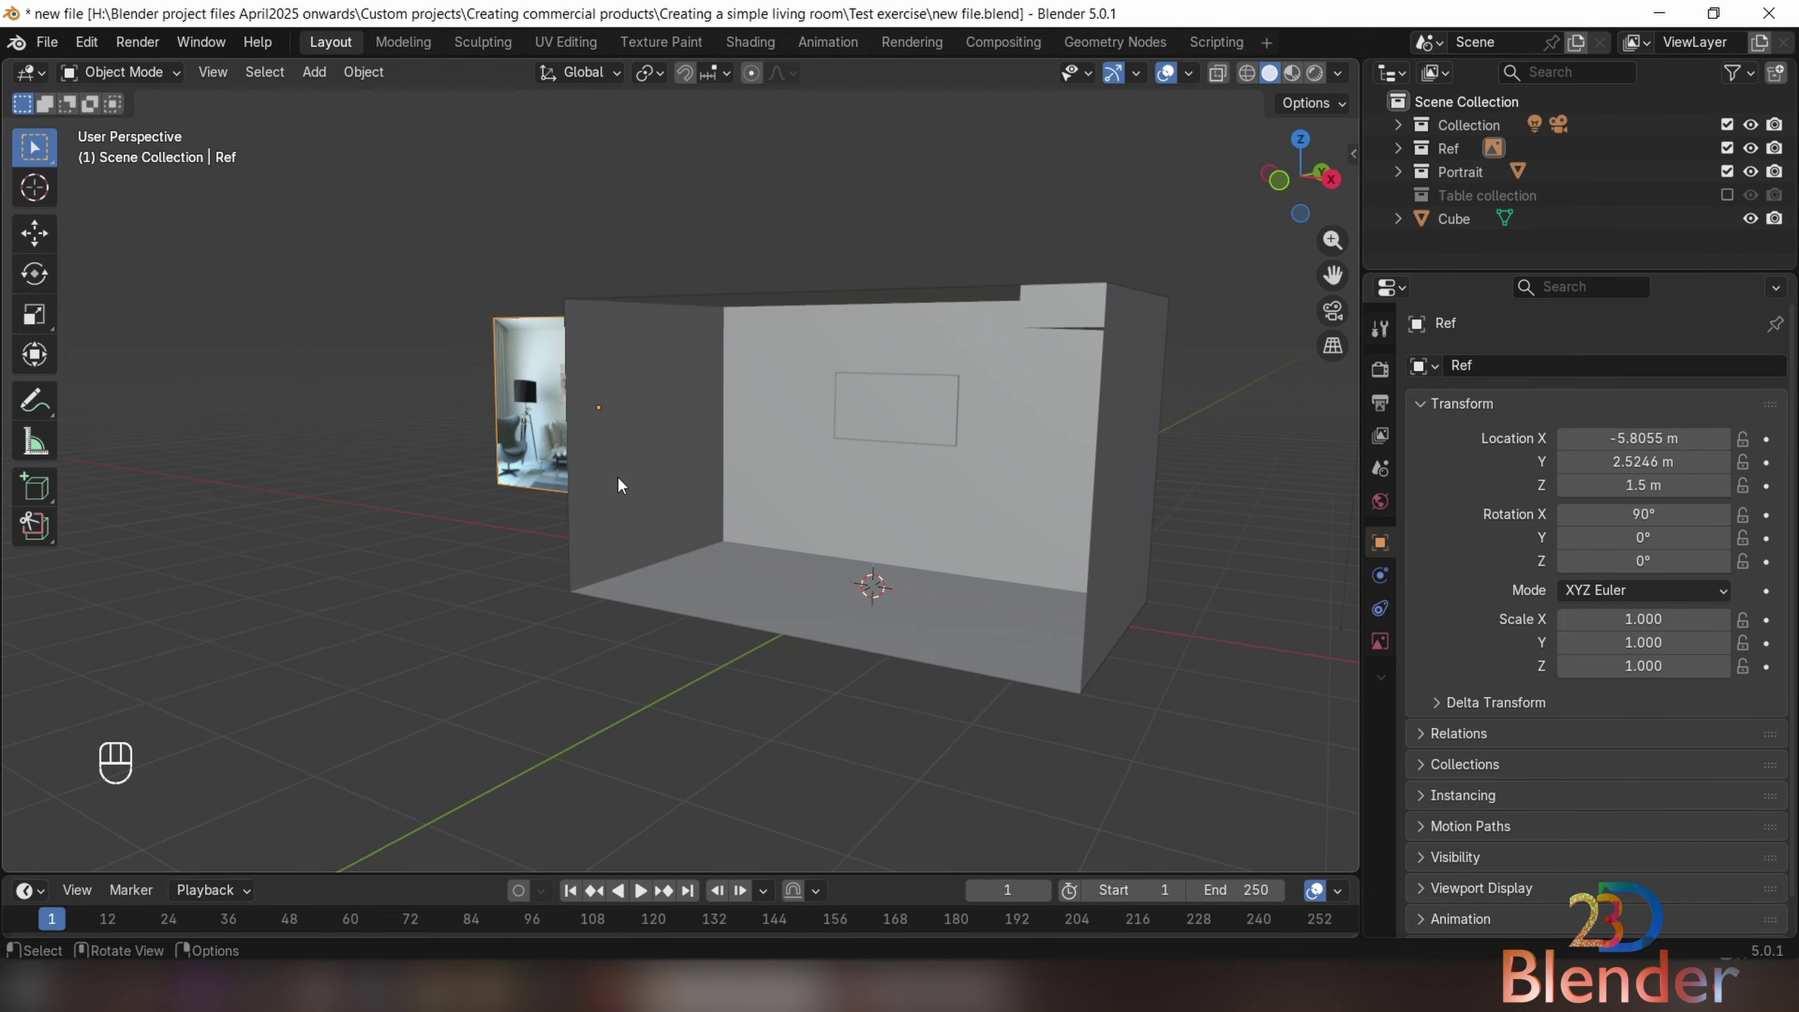
key("shift+a")
mouse_move(364, 486)
left_click(579, 486)
middle_click_drag(708, 558, 854, 579)
key("g")
key("y")
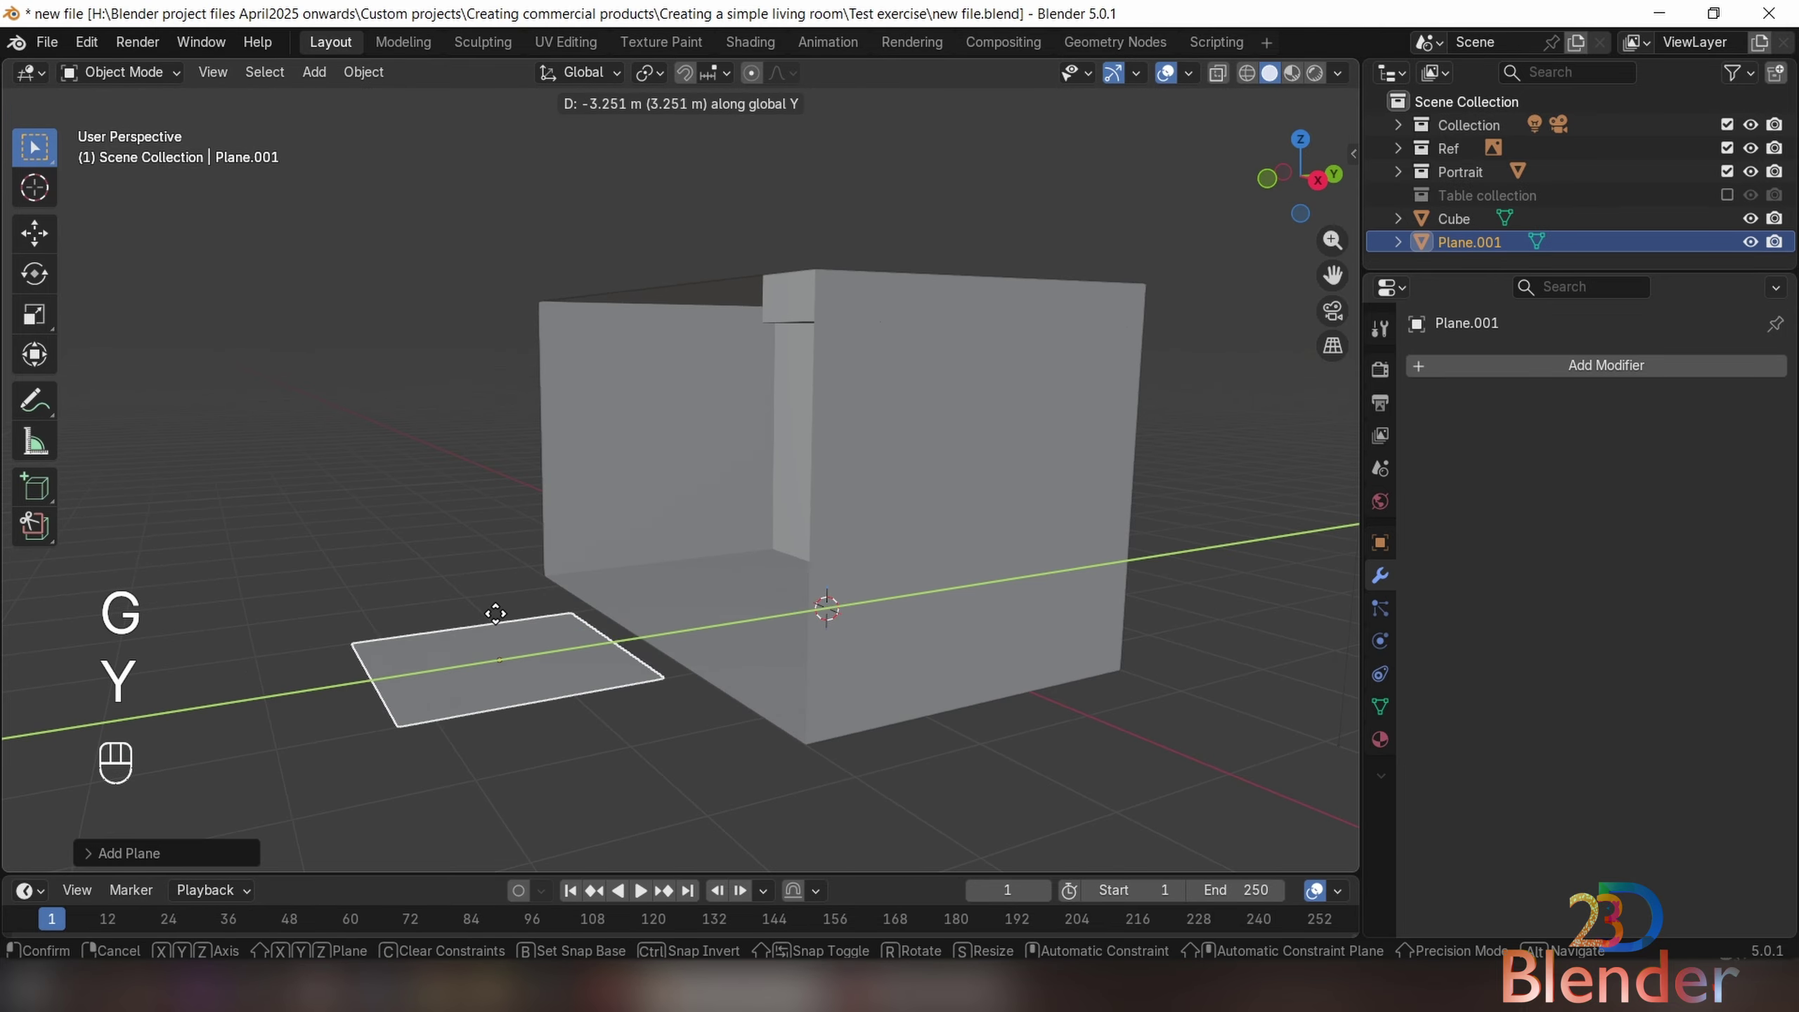
left_click(496, 612)
Rotate the new plane 90° about the Y axis so it stands upright
key("r")
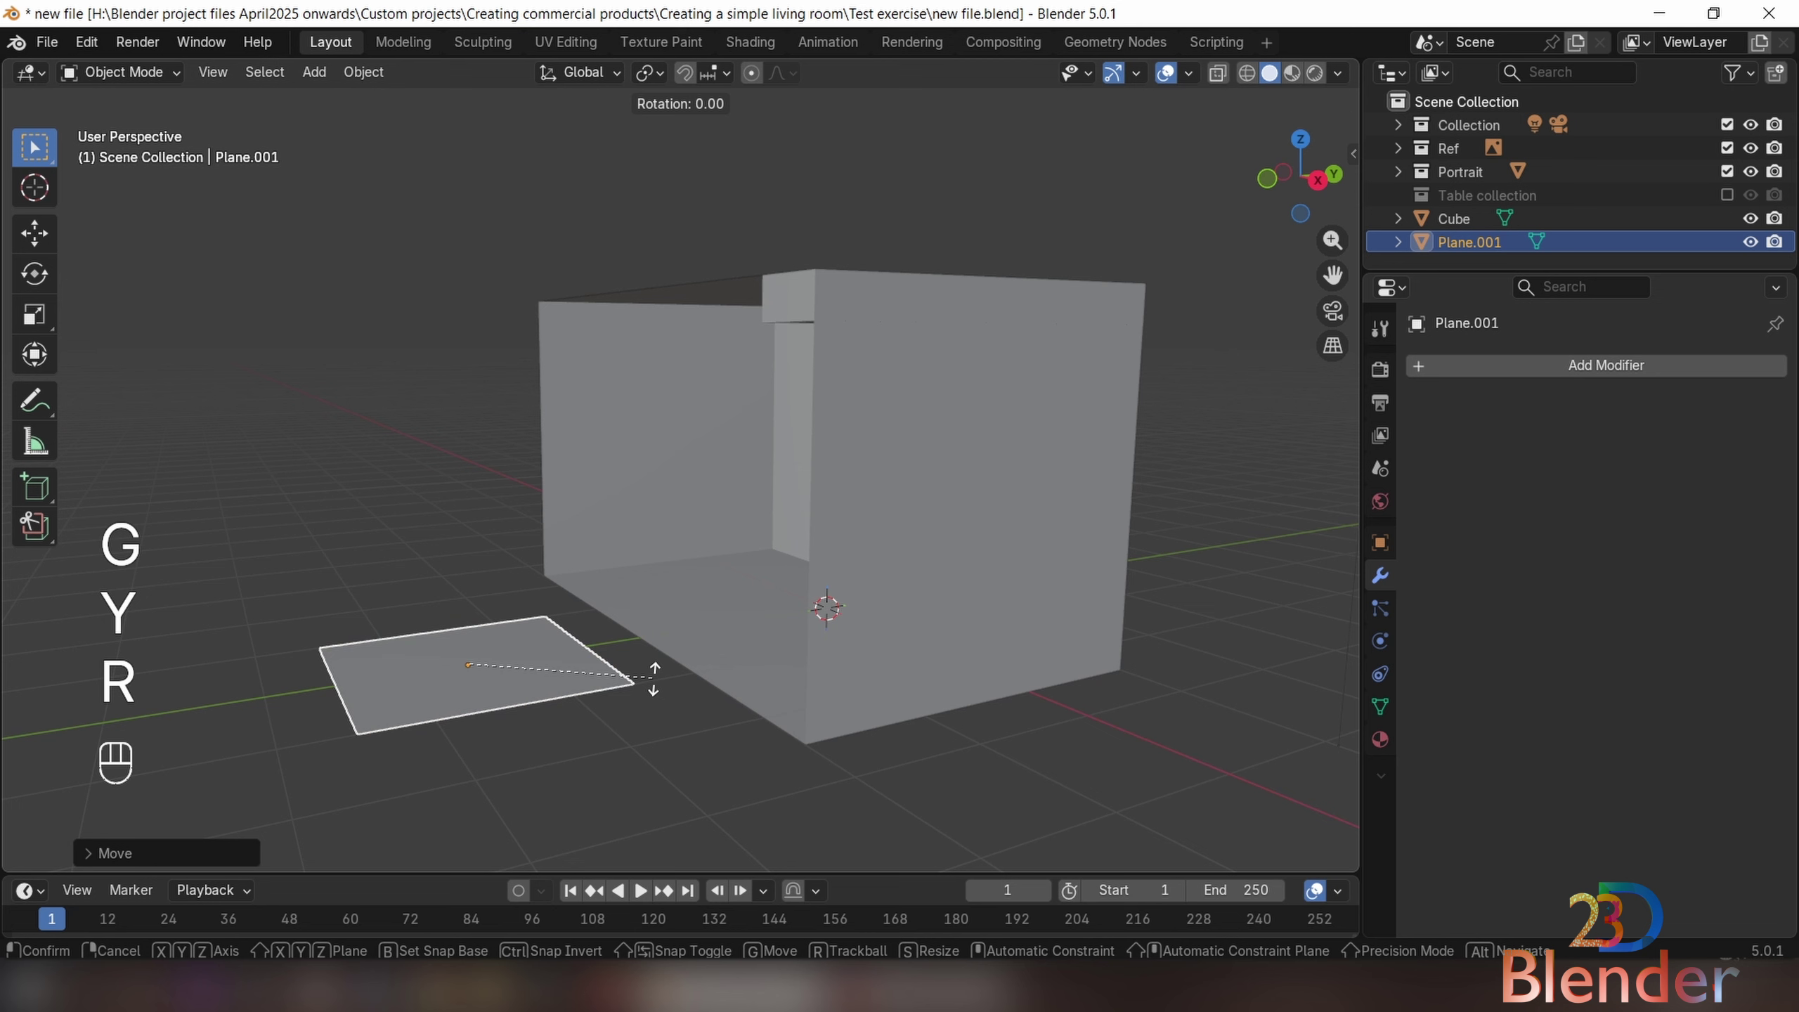
key("y")
key("KP_9")
key("KP_0")
key("KP_Enter")
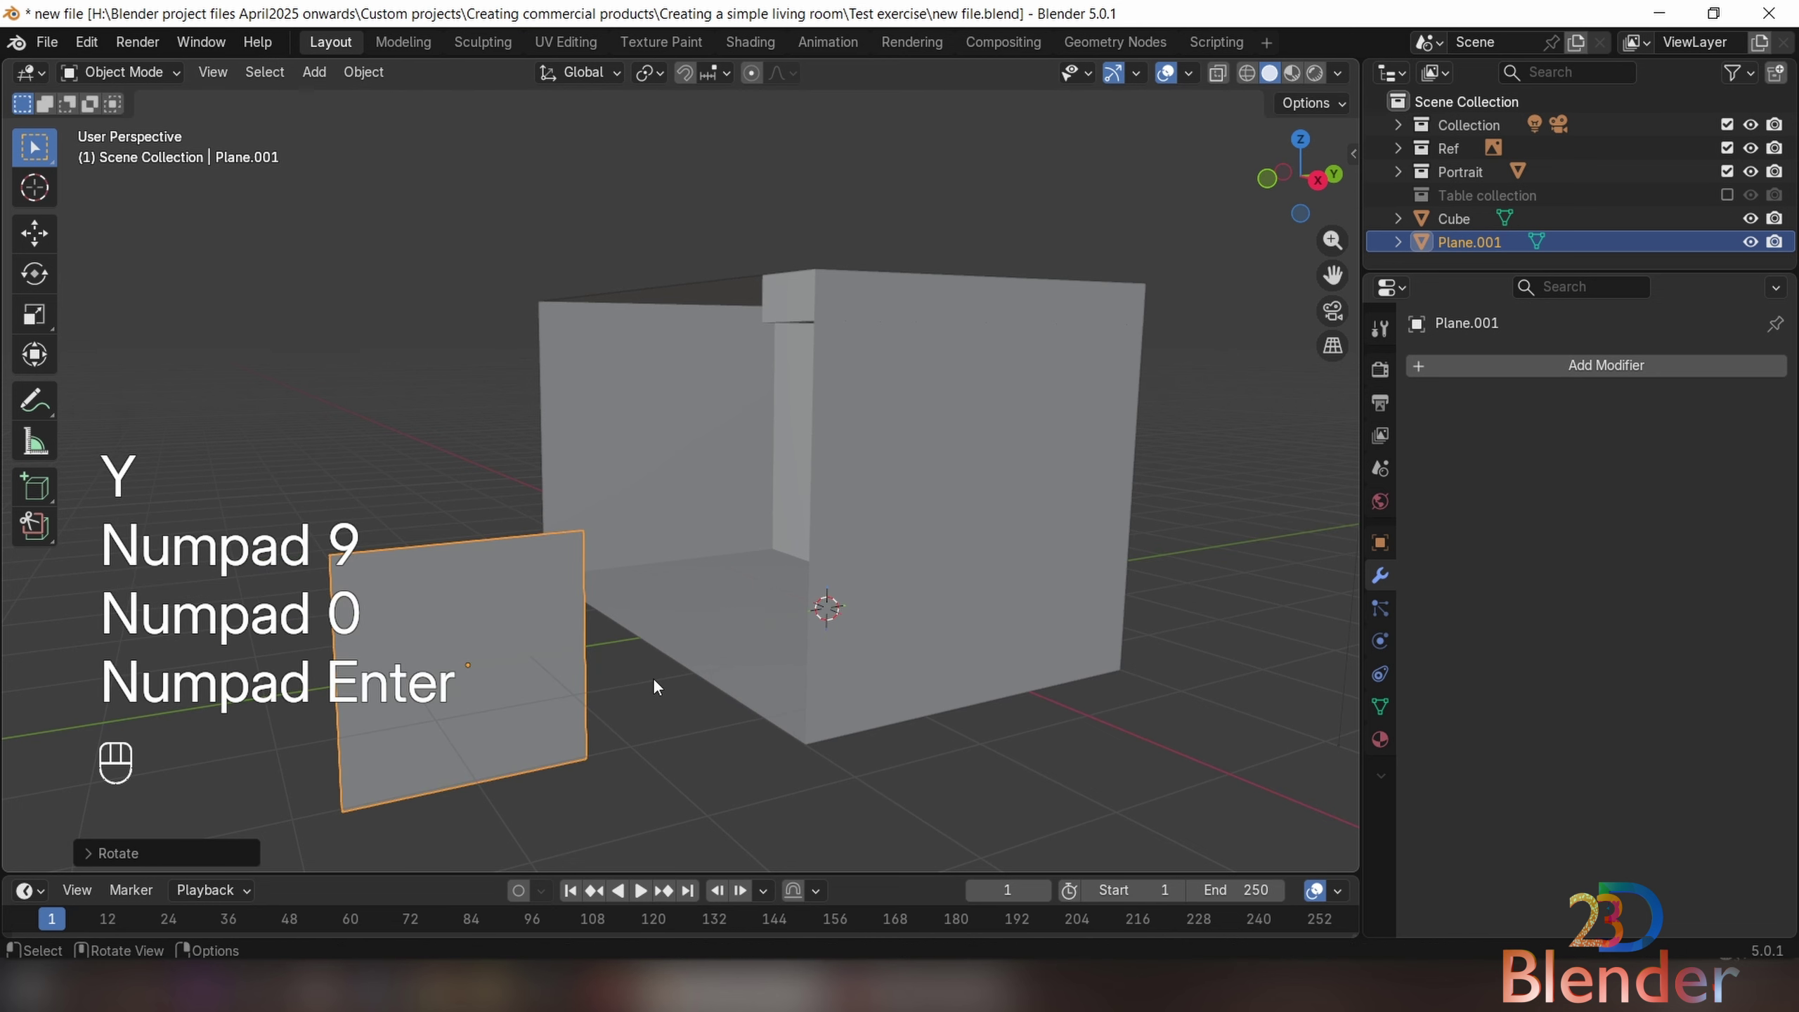
In the right orthographic view, raise the upright plane along Z until it is centred on the room's height
scroll(724, 656, "down", 3)
scroll(666, 446, "up", 4)
middle_click_drag(666, 445, 742, 494, "shift")
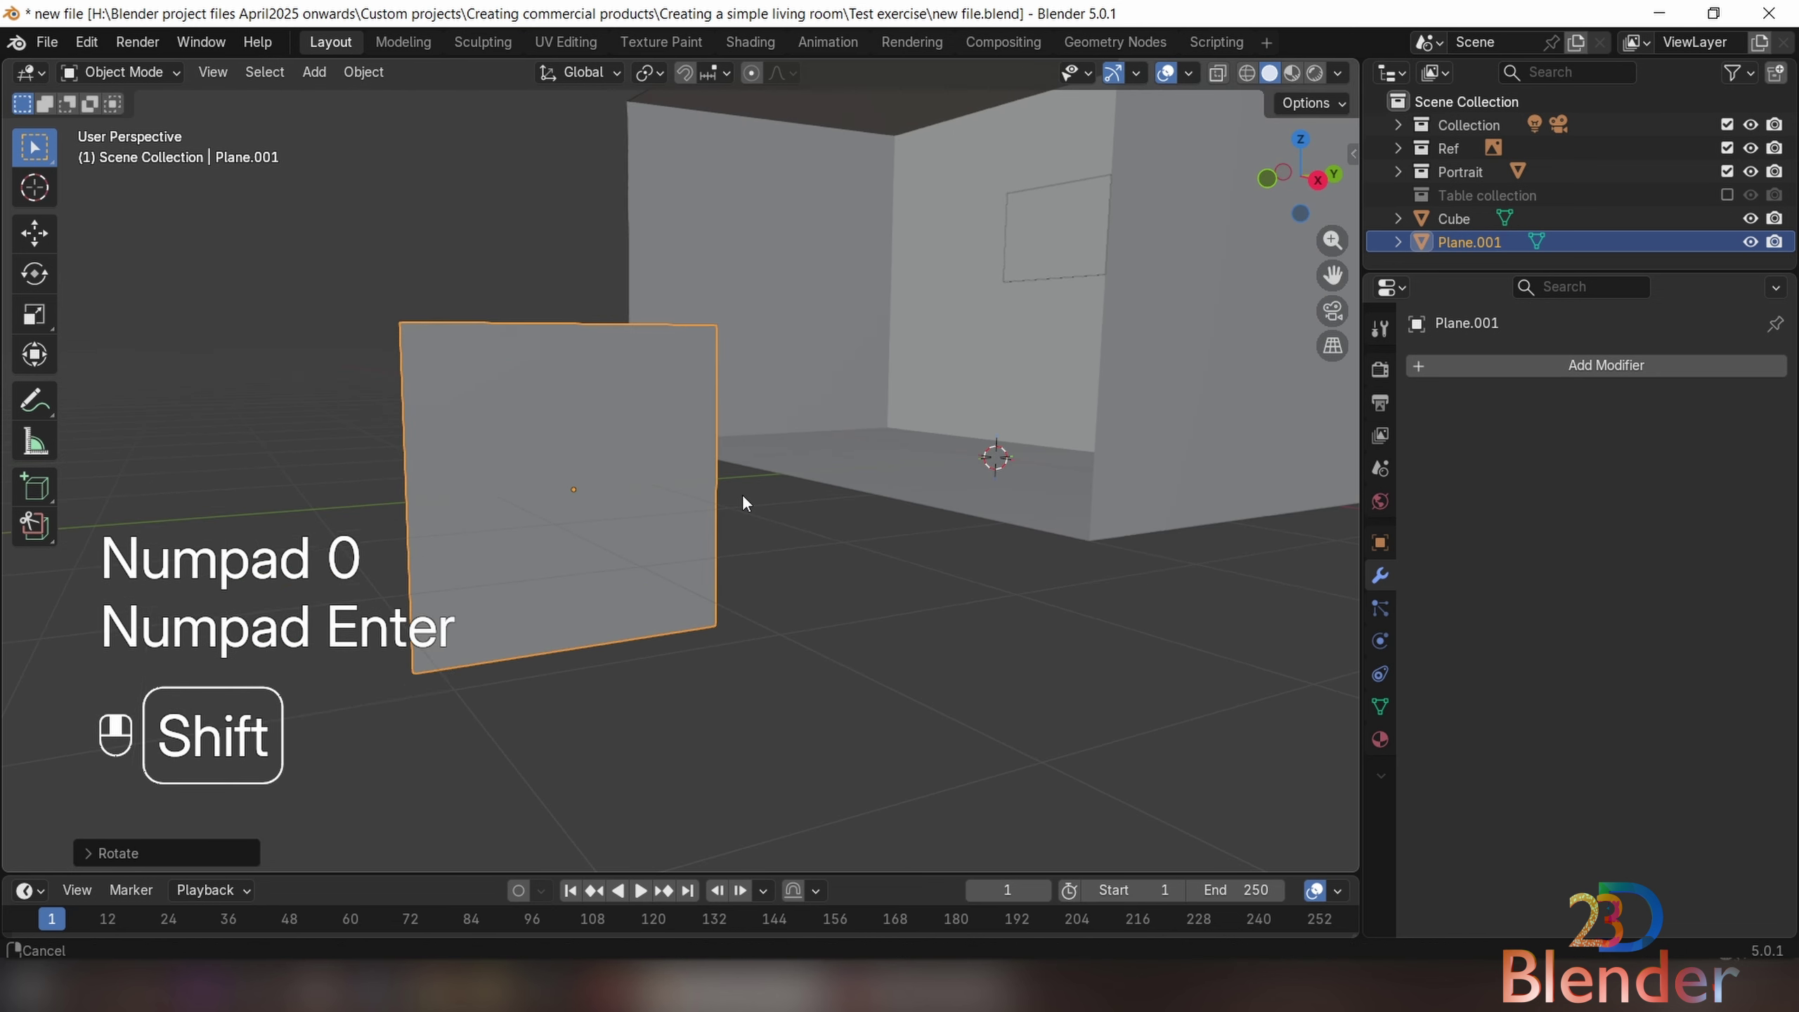
key("KP_1")
key("KP_3")
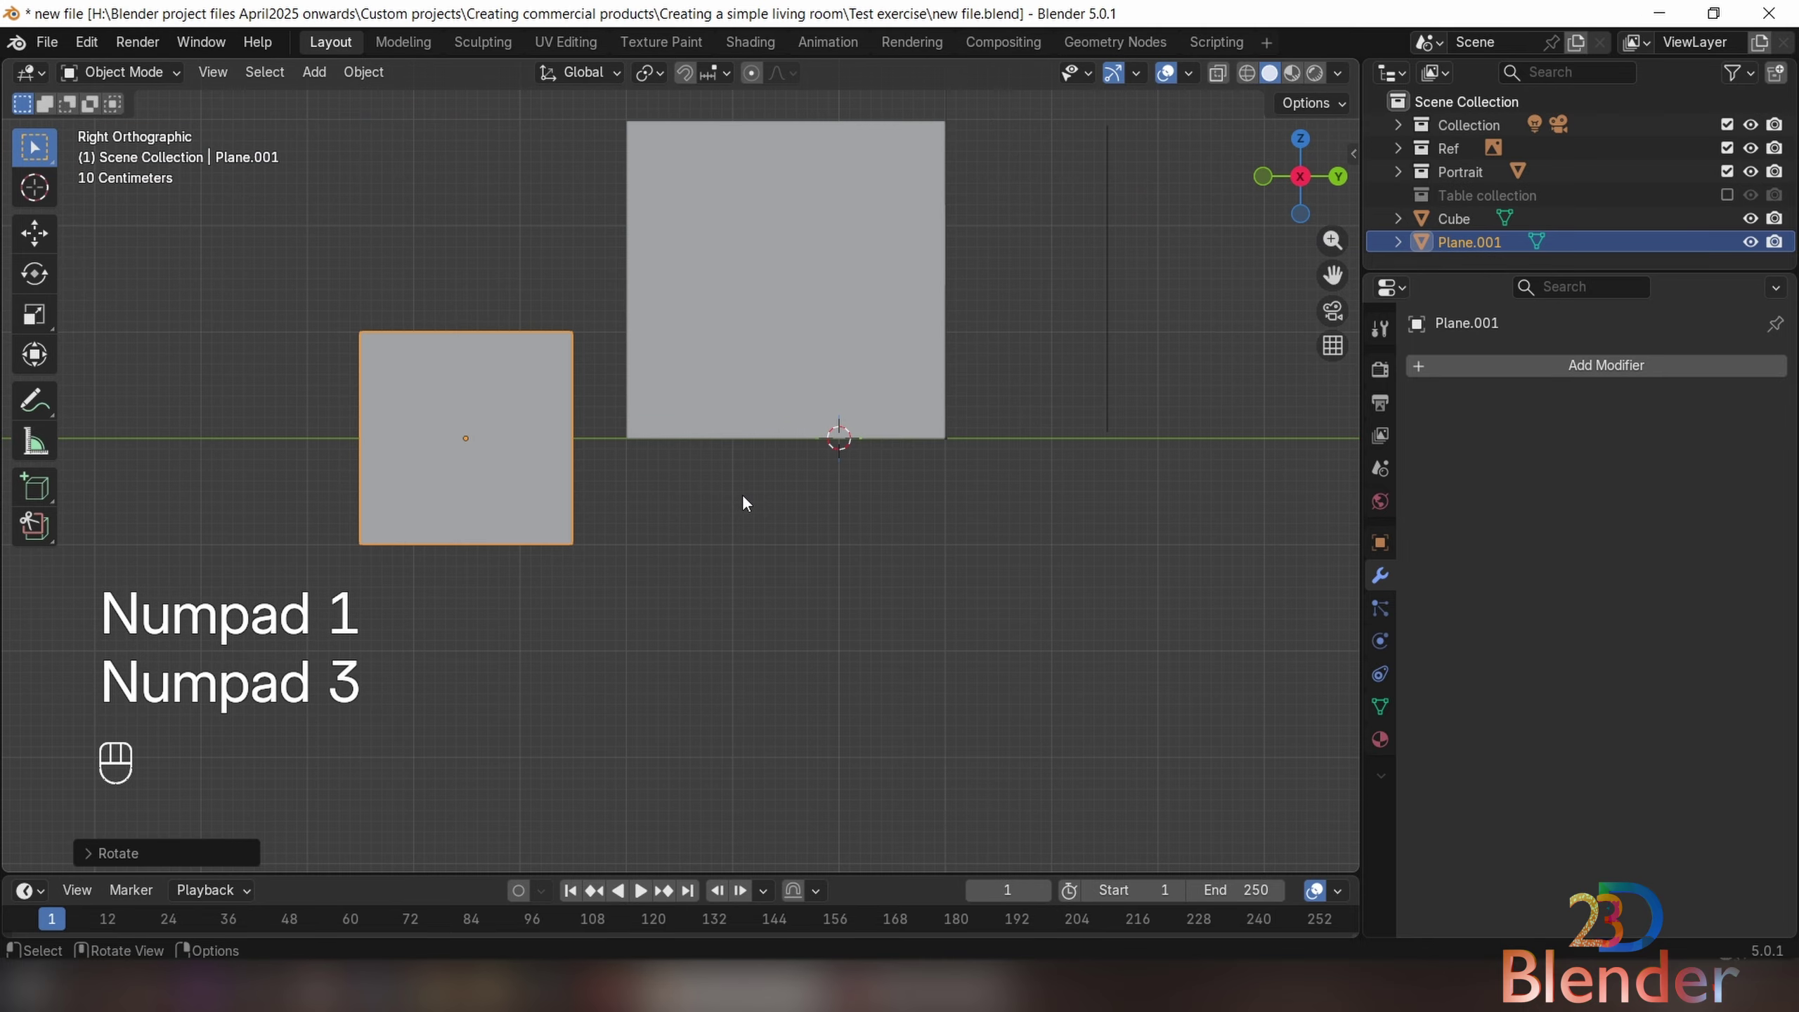
middle_click_drag(646, 406, 796, 542, "shift")
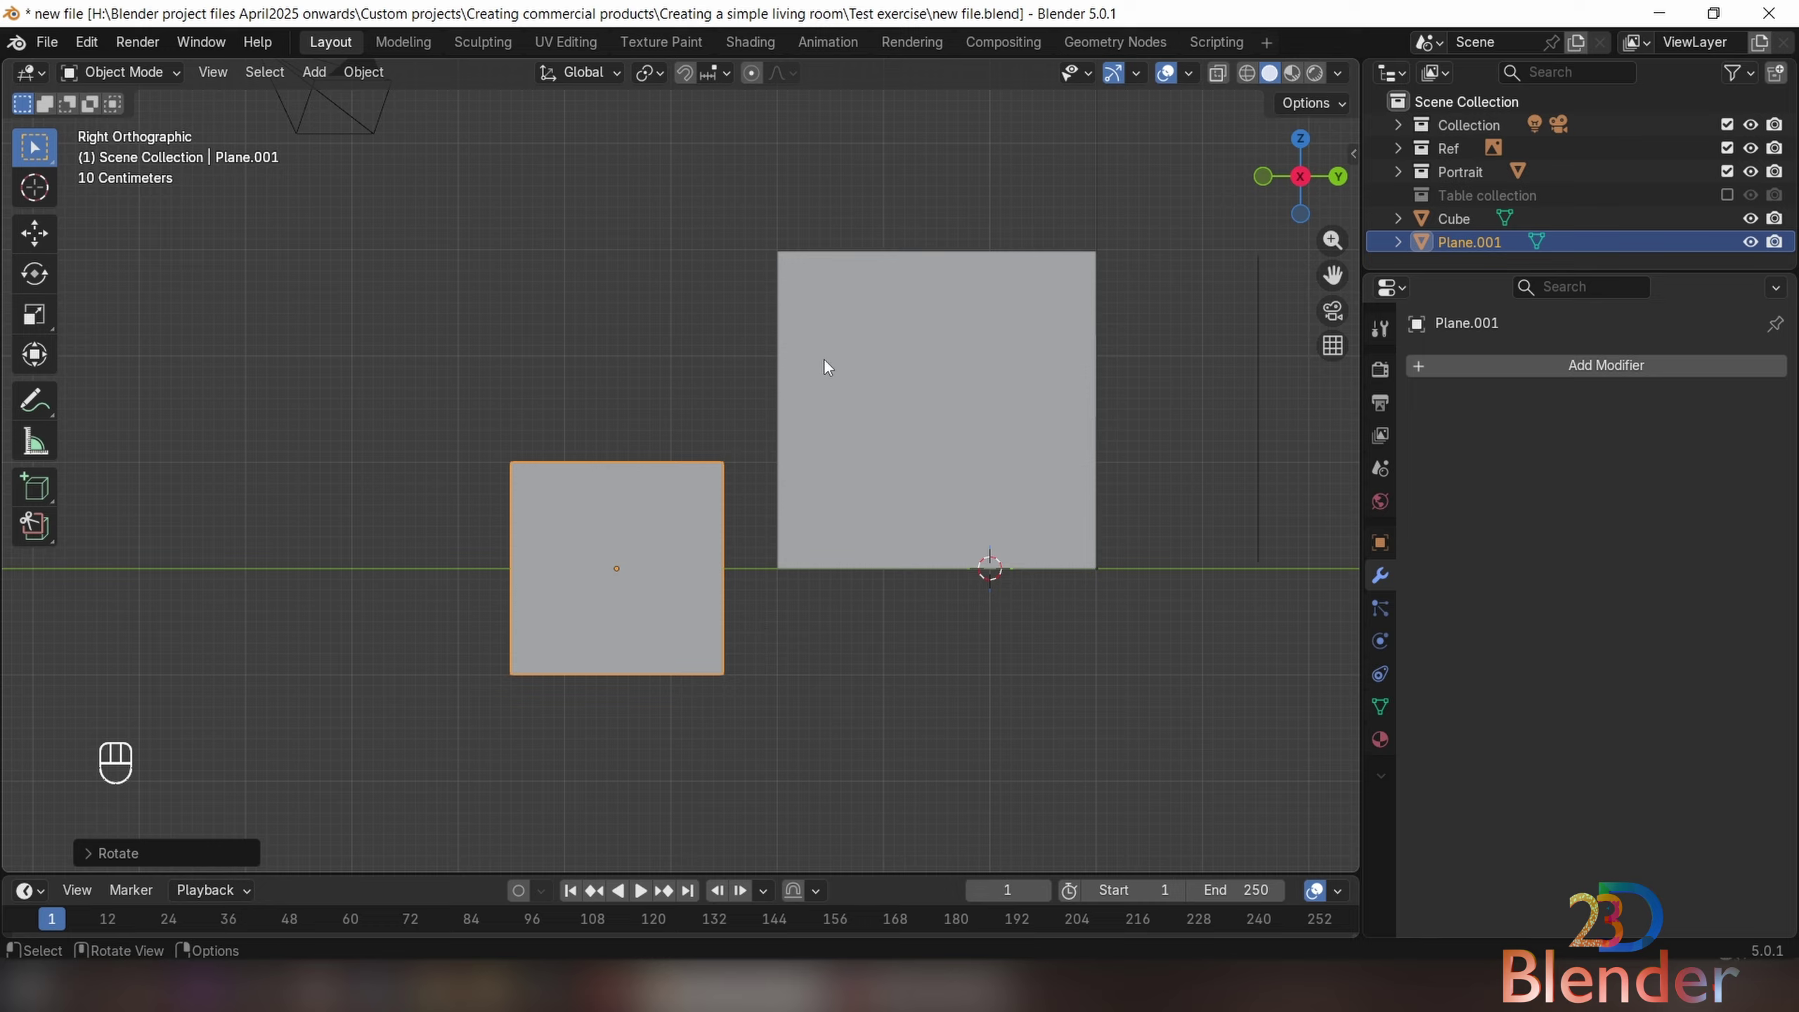
key("g")
key("z")
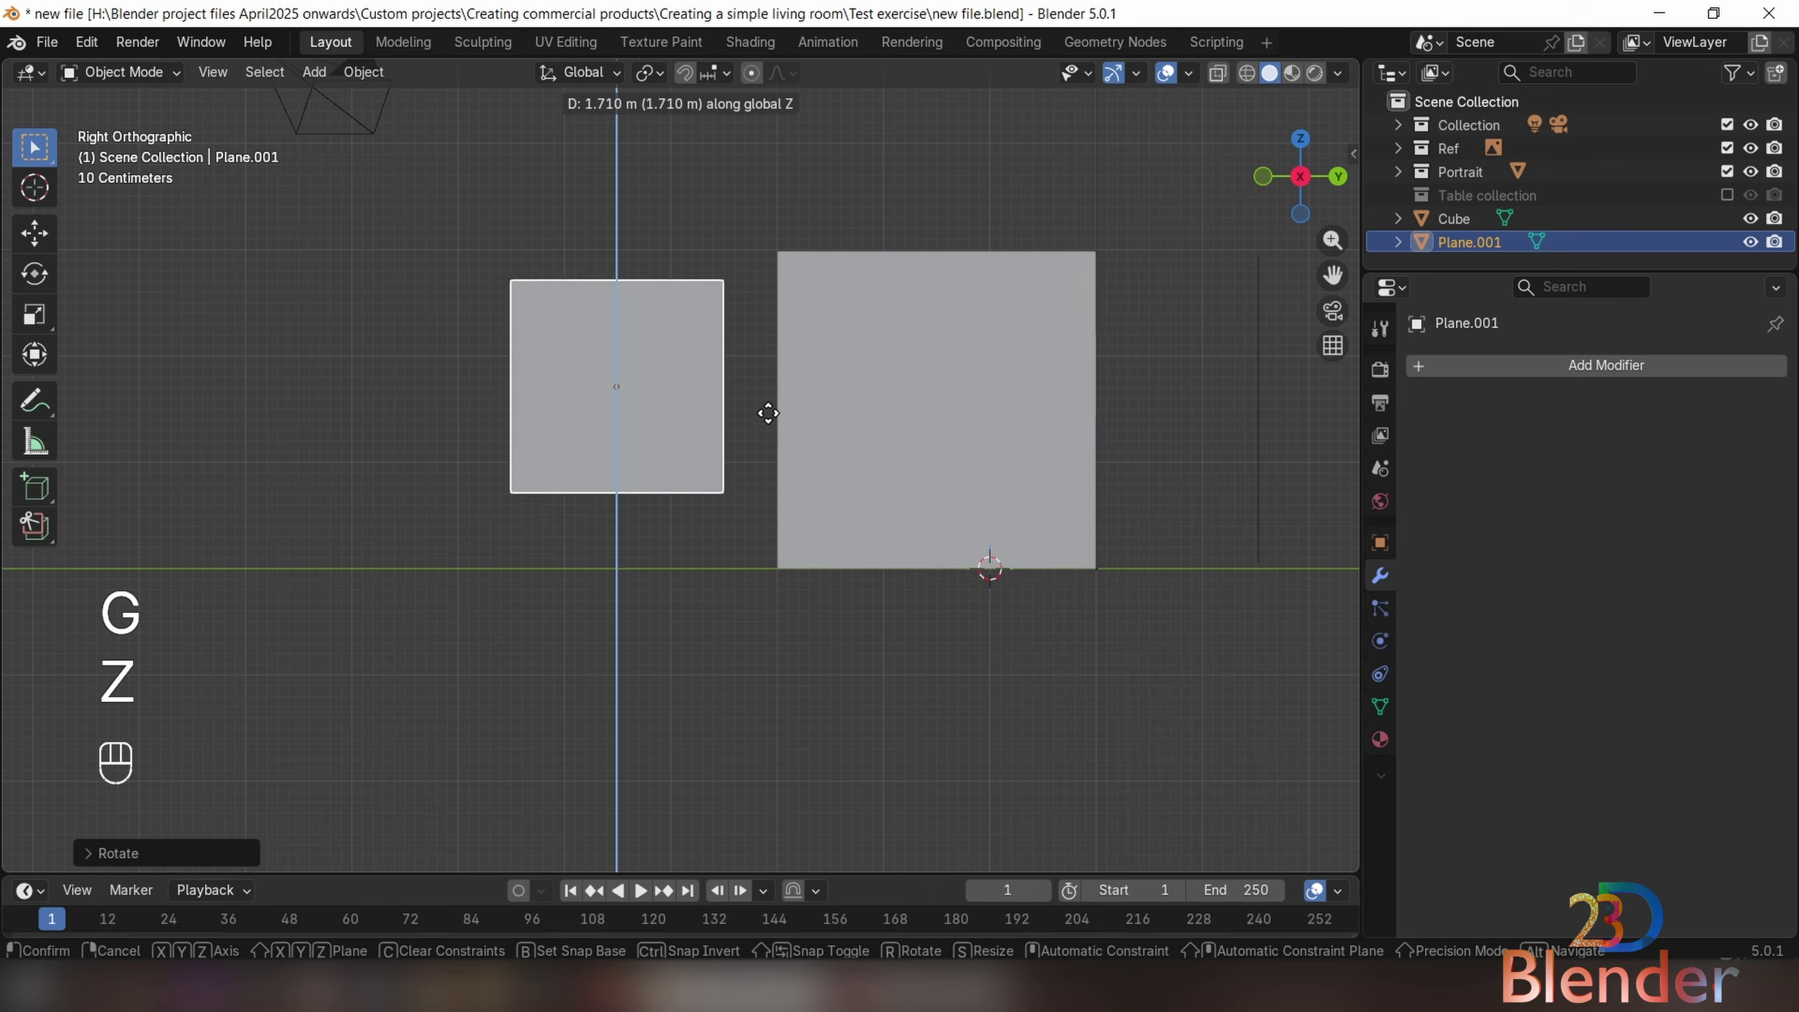
left_click(762, 432)
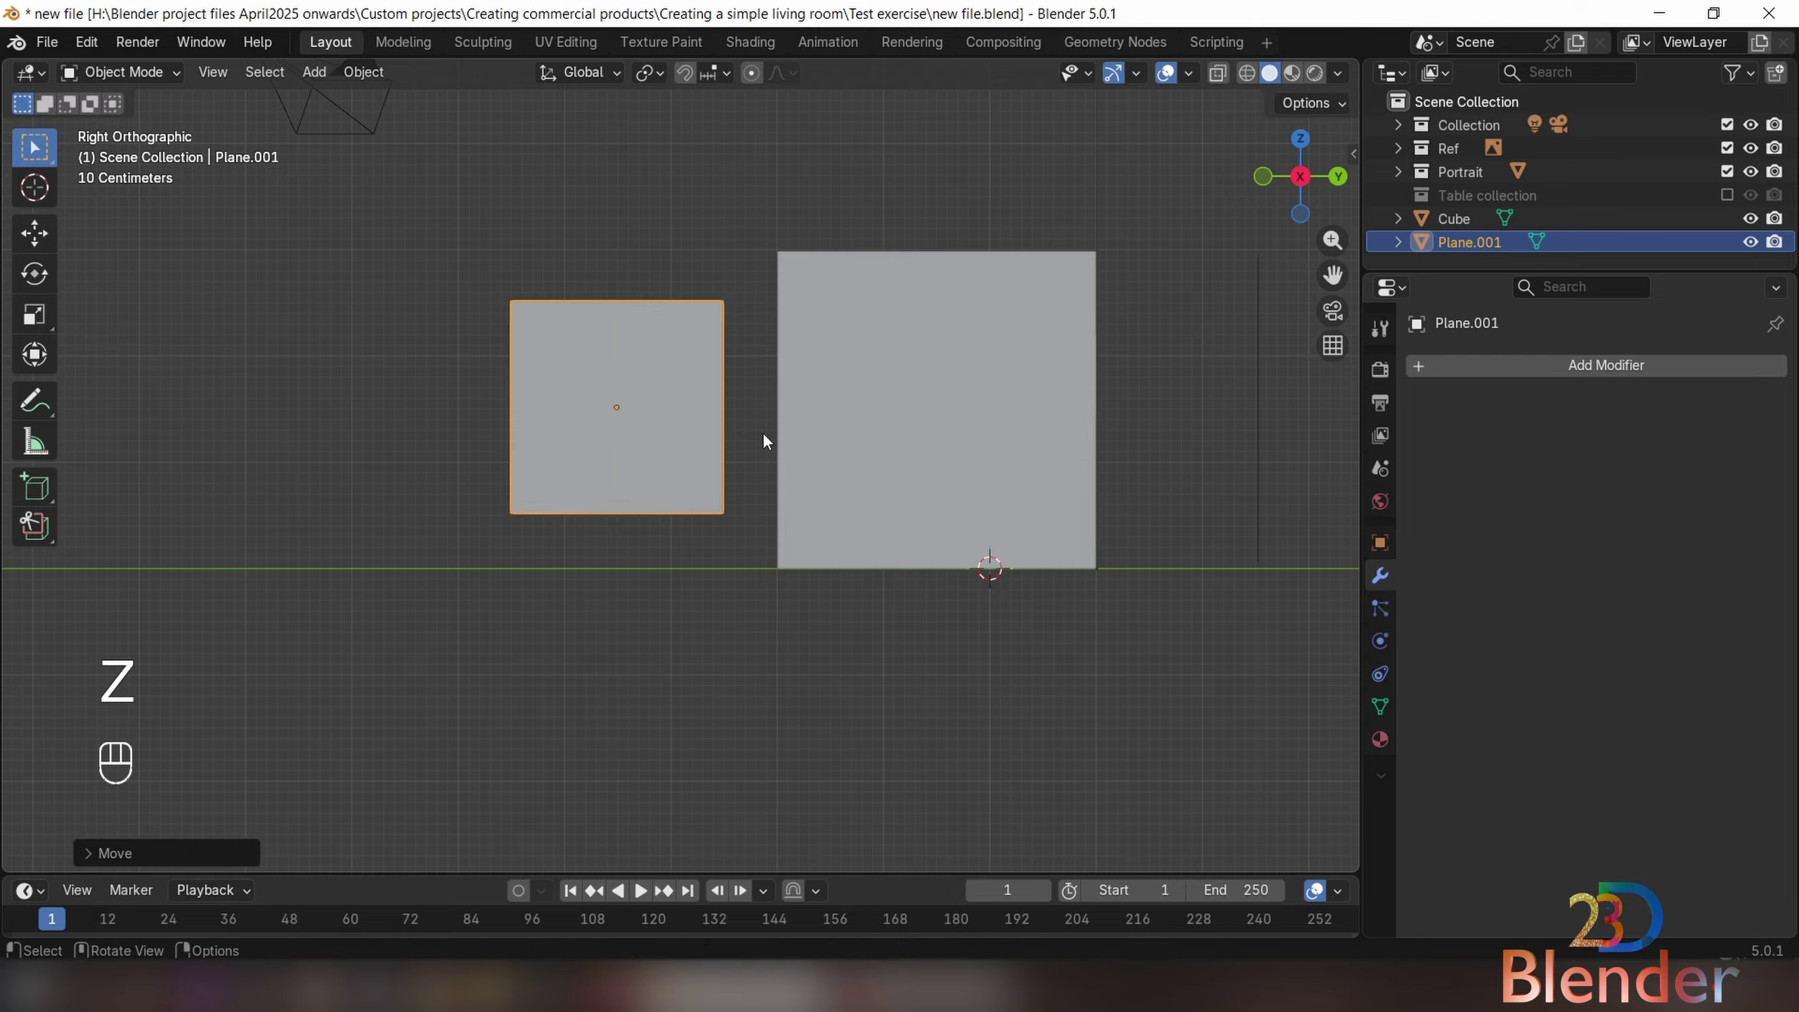
In Edit Mode, scale all the plane's vertices along Y to make a narrow strip about a quarter of its width
key("Tab")
key("1")
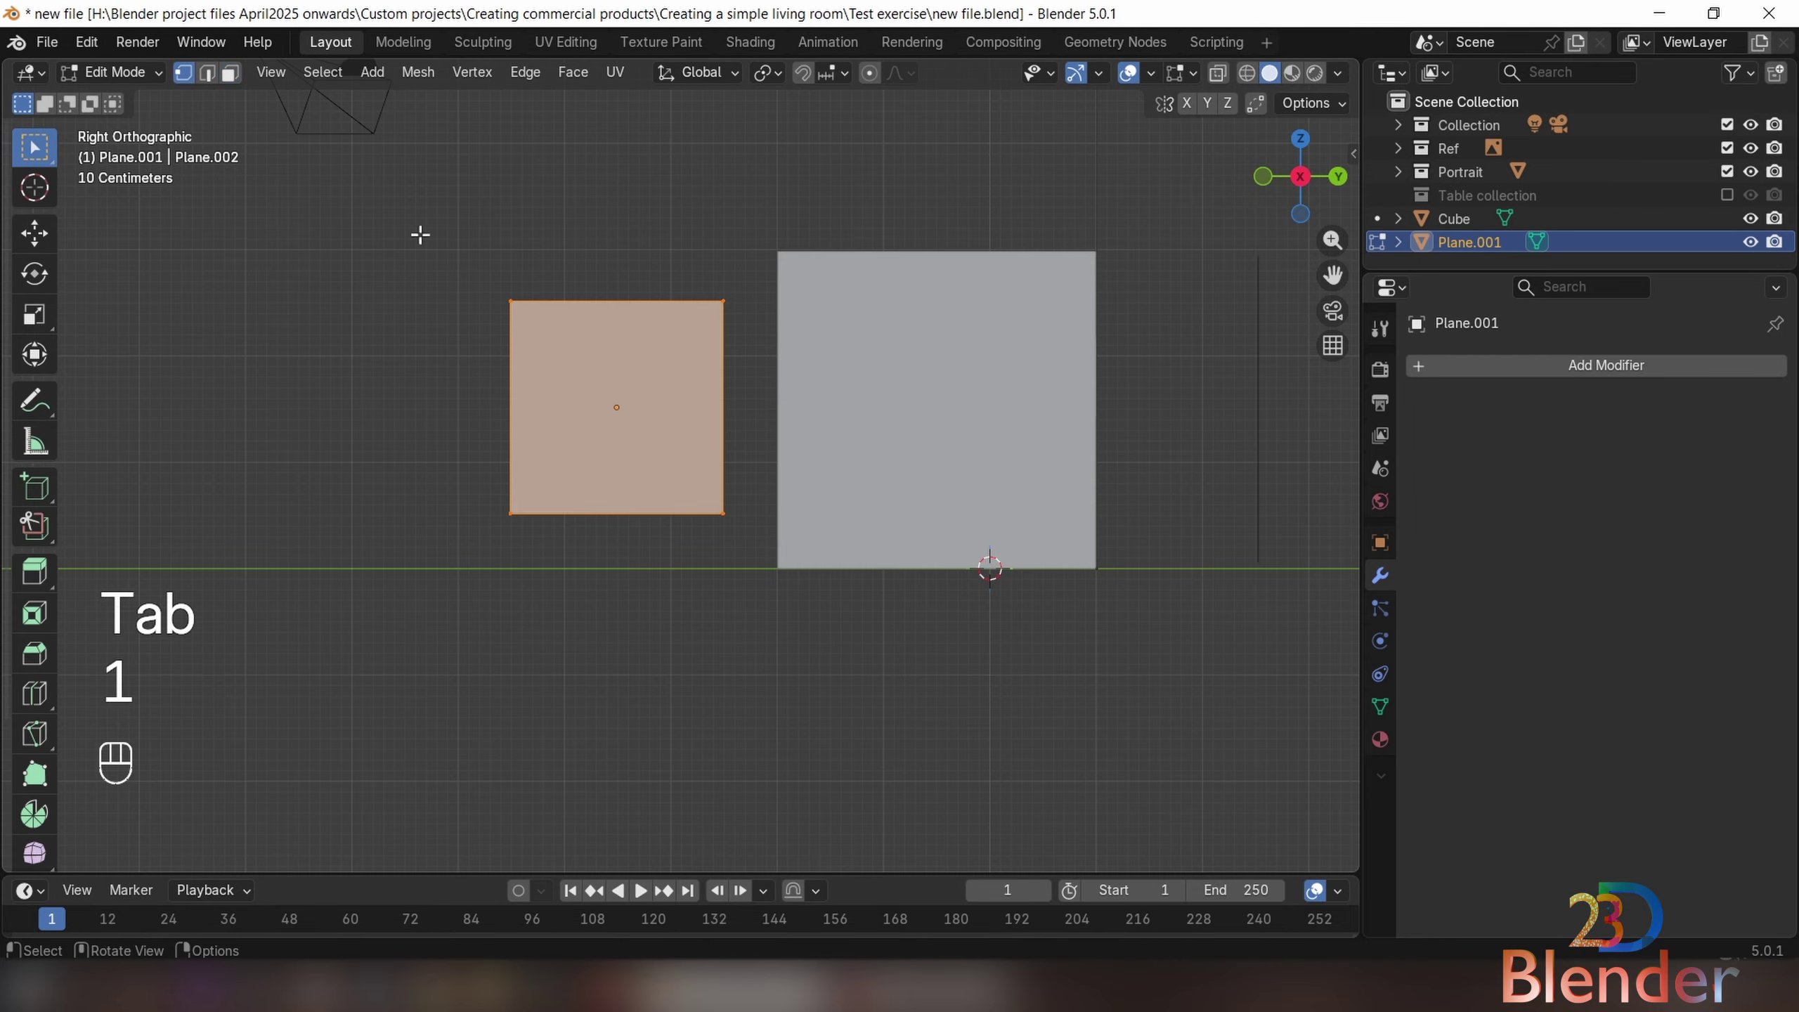
left_click_drag(420, 235, 750, 630)
key("s")
key("x")
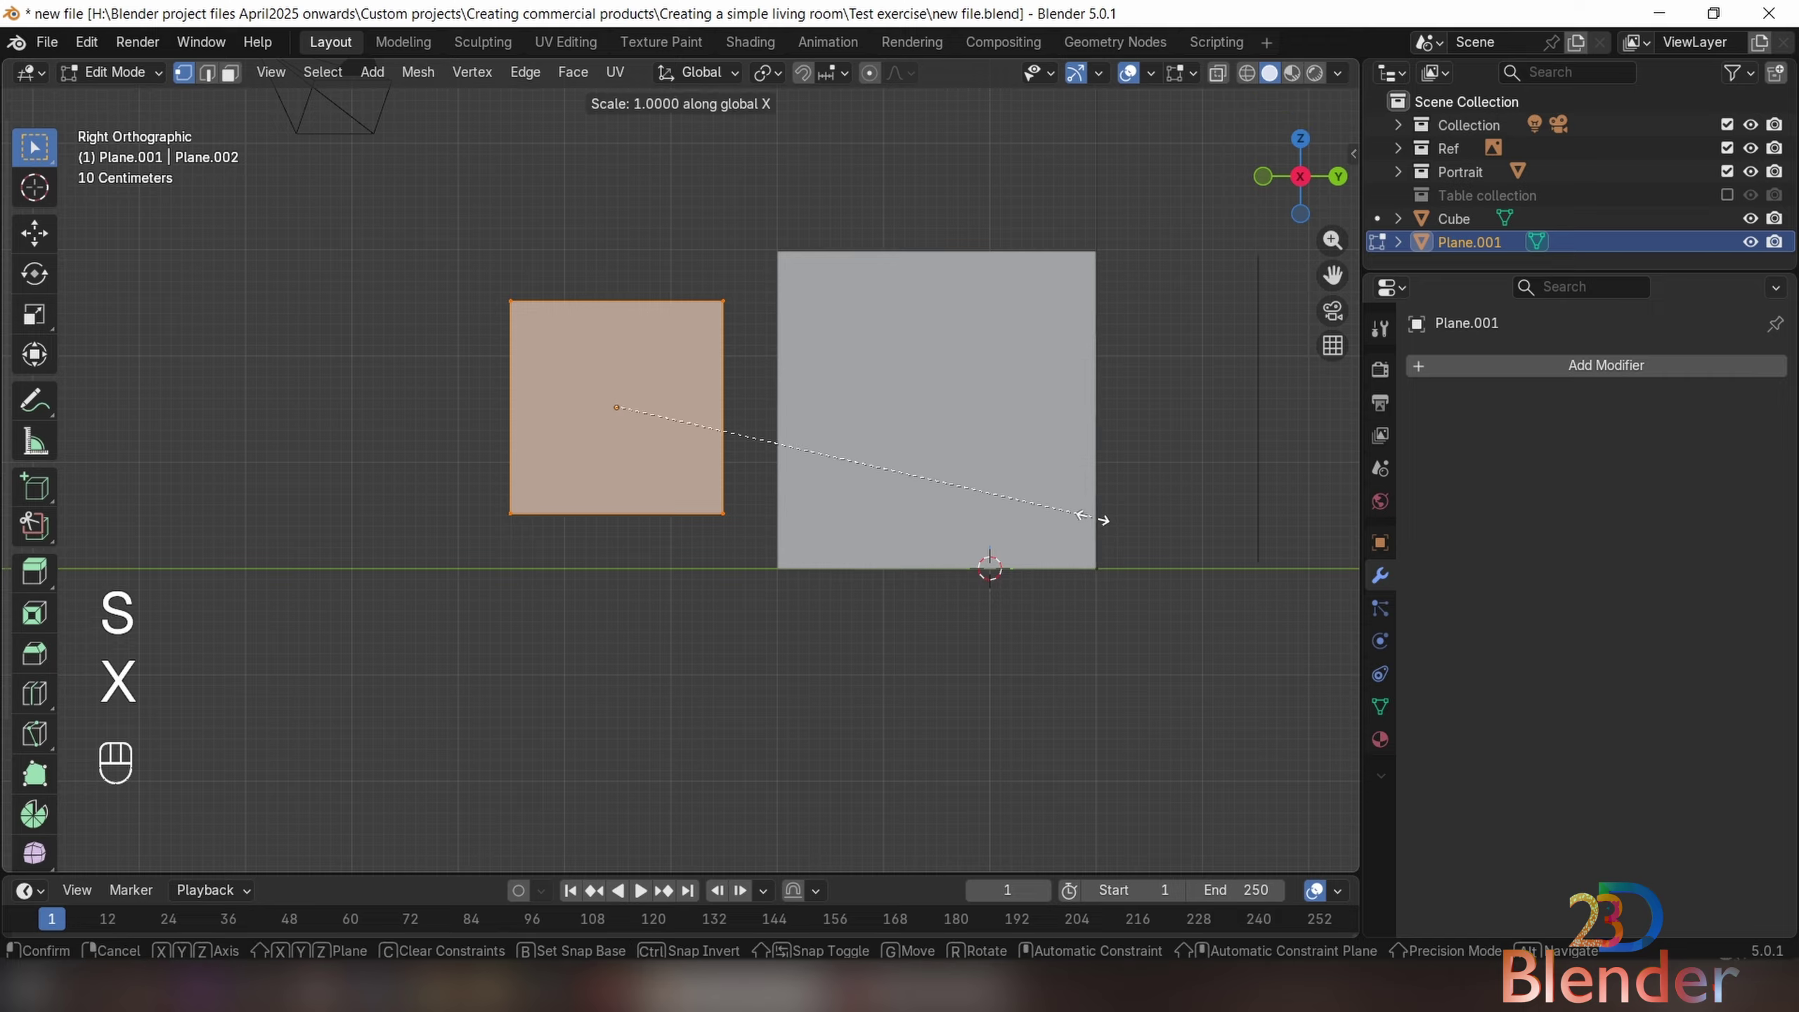
key("y")
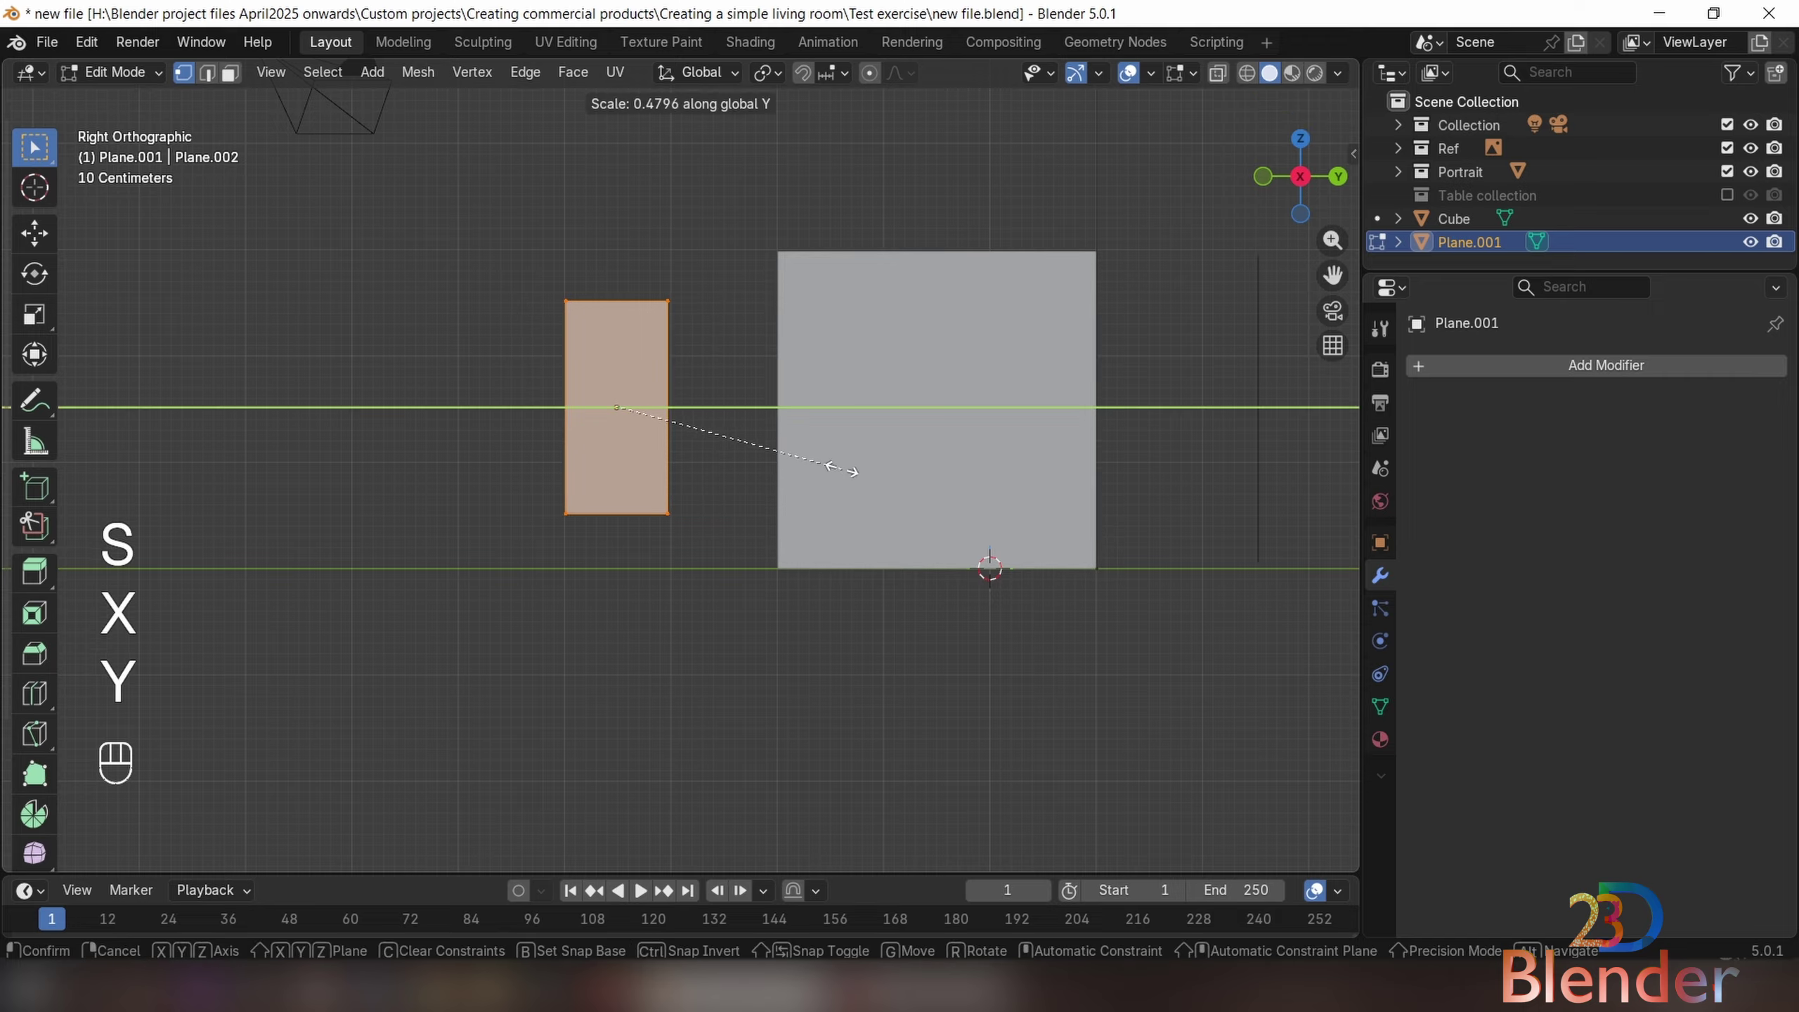
left_click(736, 440)
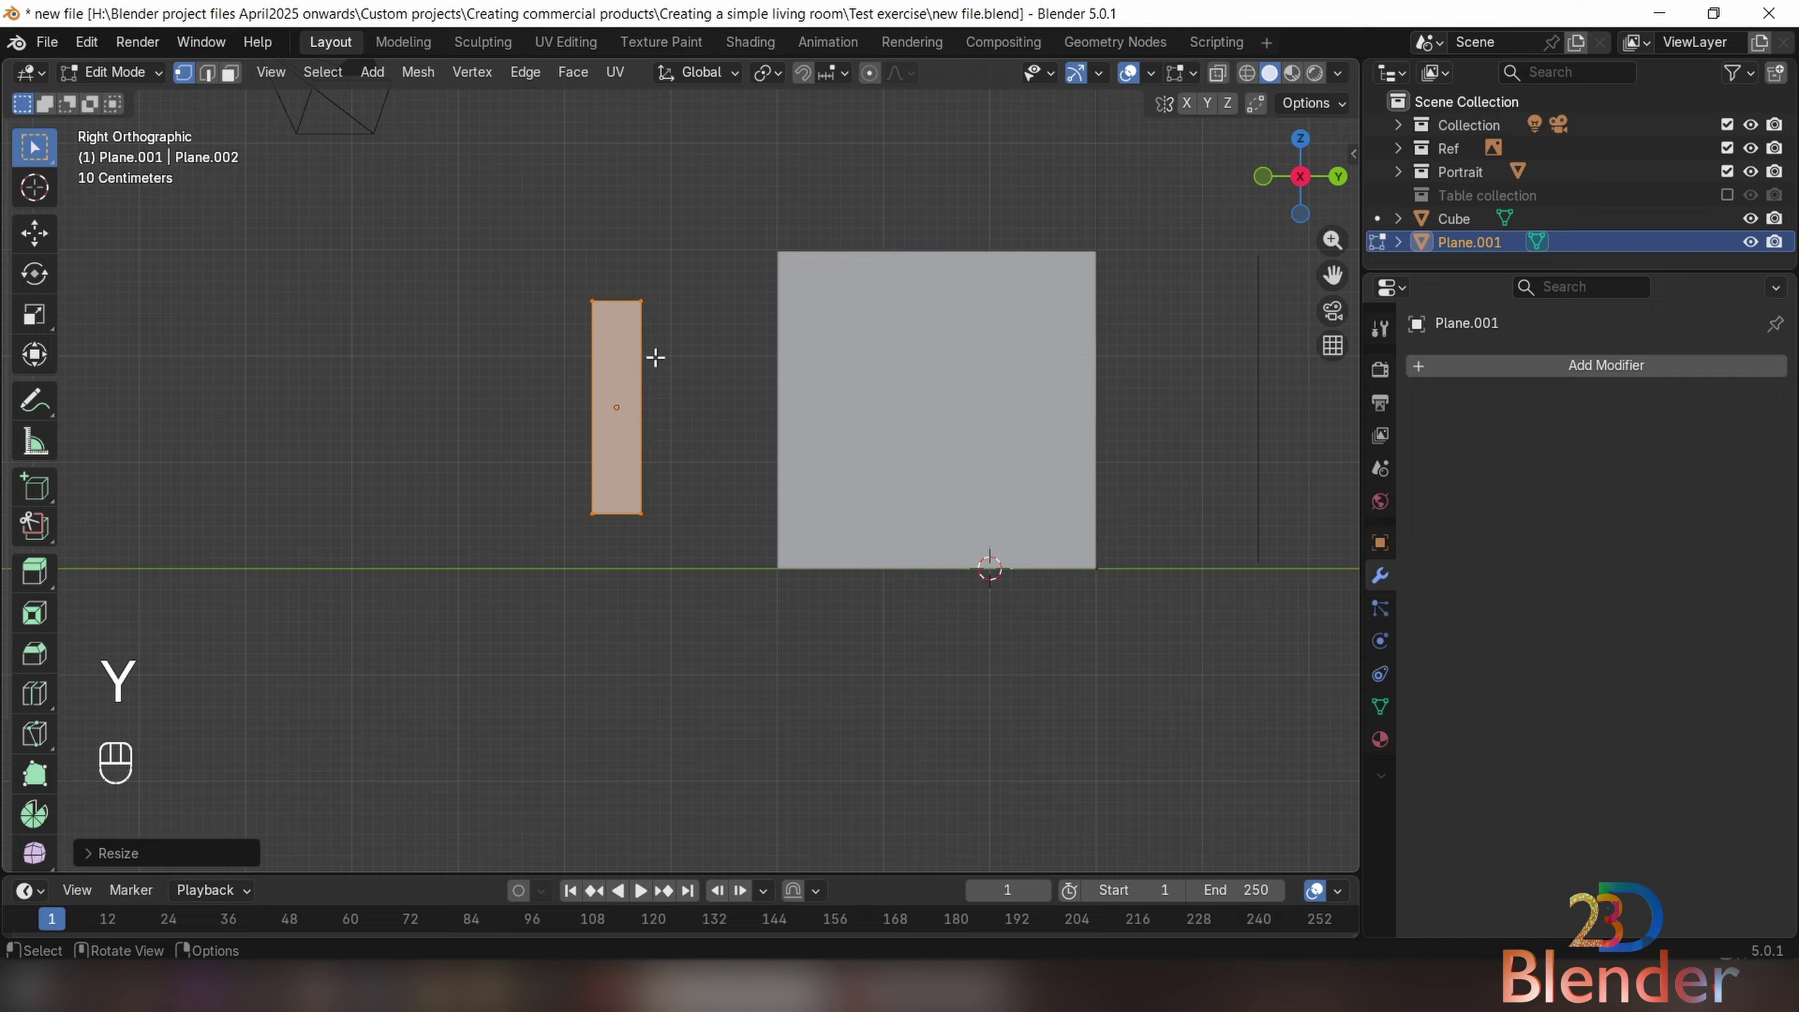
Stretch the strip along Z, moving its upper vertices to the room's ceiling height and its lower vertices to floor level
left_click_drag(441, 208, 714, 351)
key("g")
key("z")
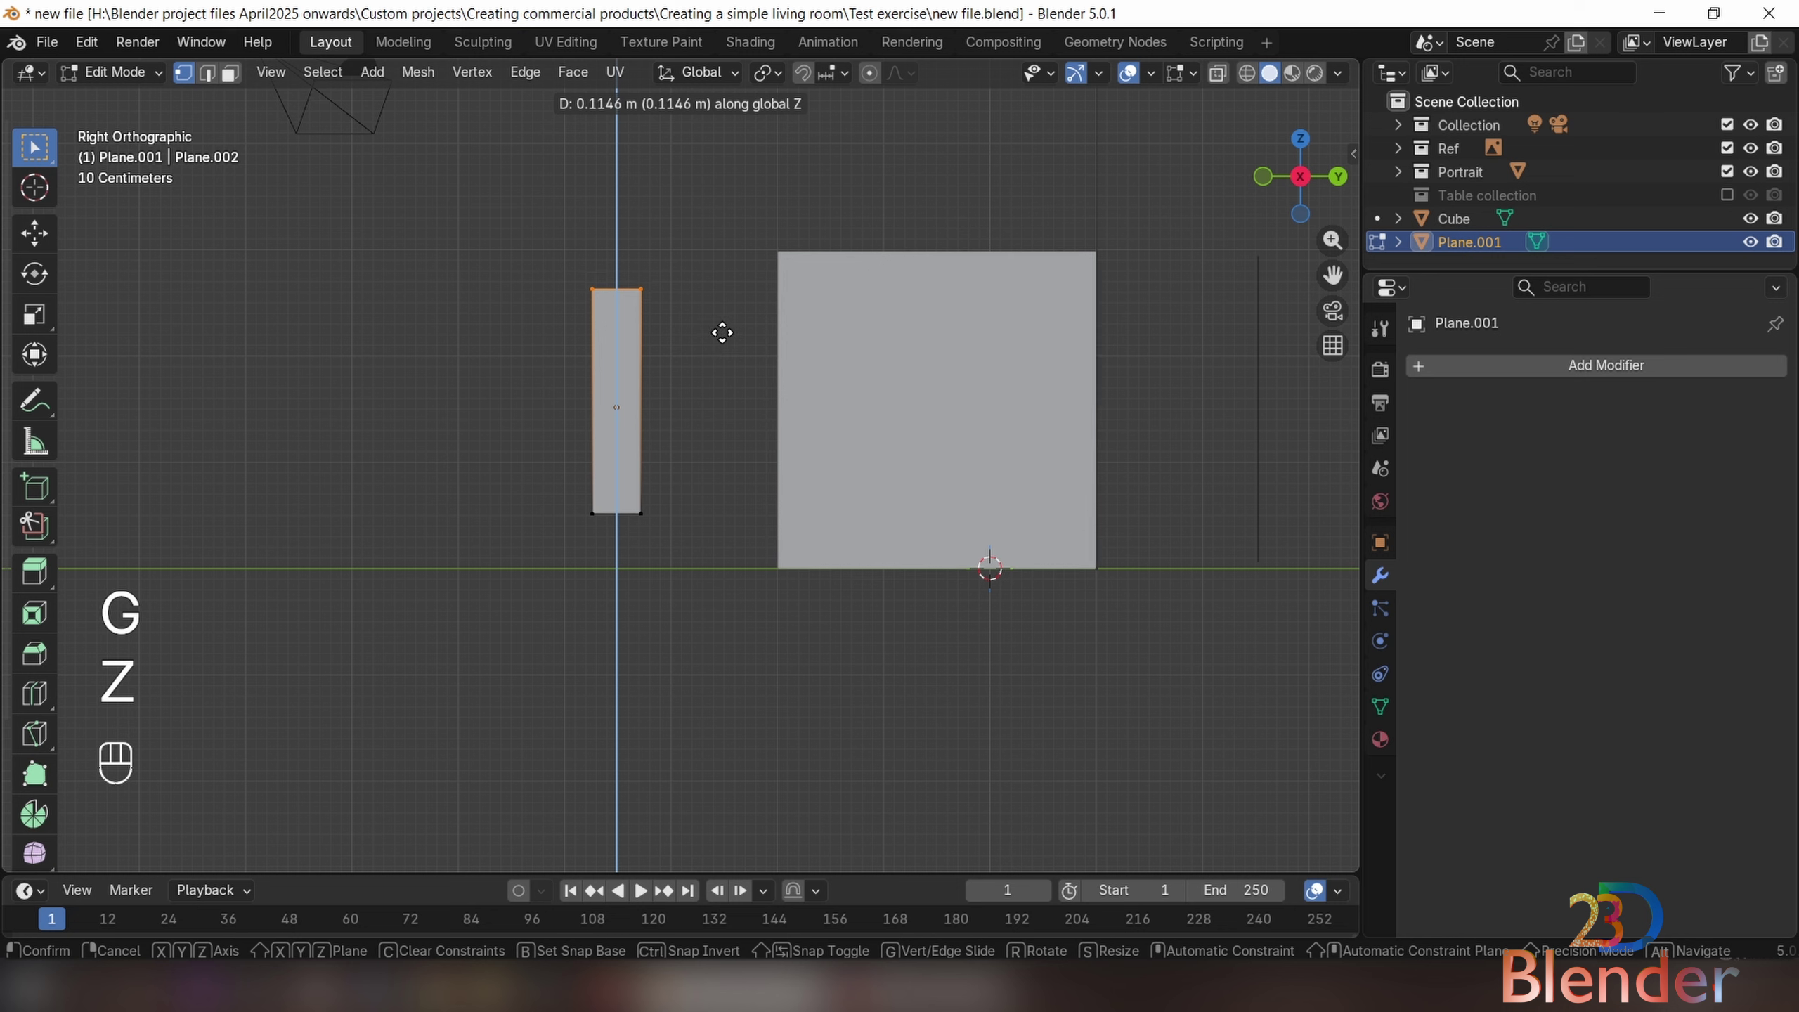
left_click(718, 305)
left_click_drag(500, 481, 707, 574)
key("g")
key("z")
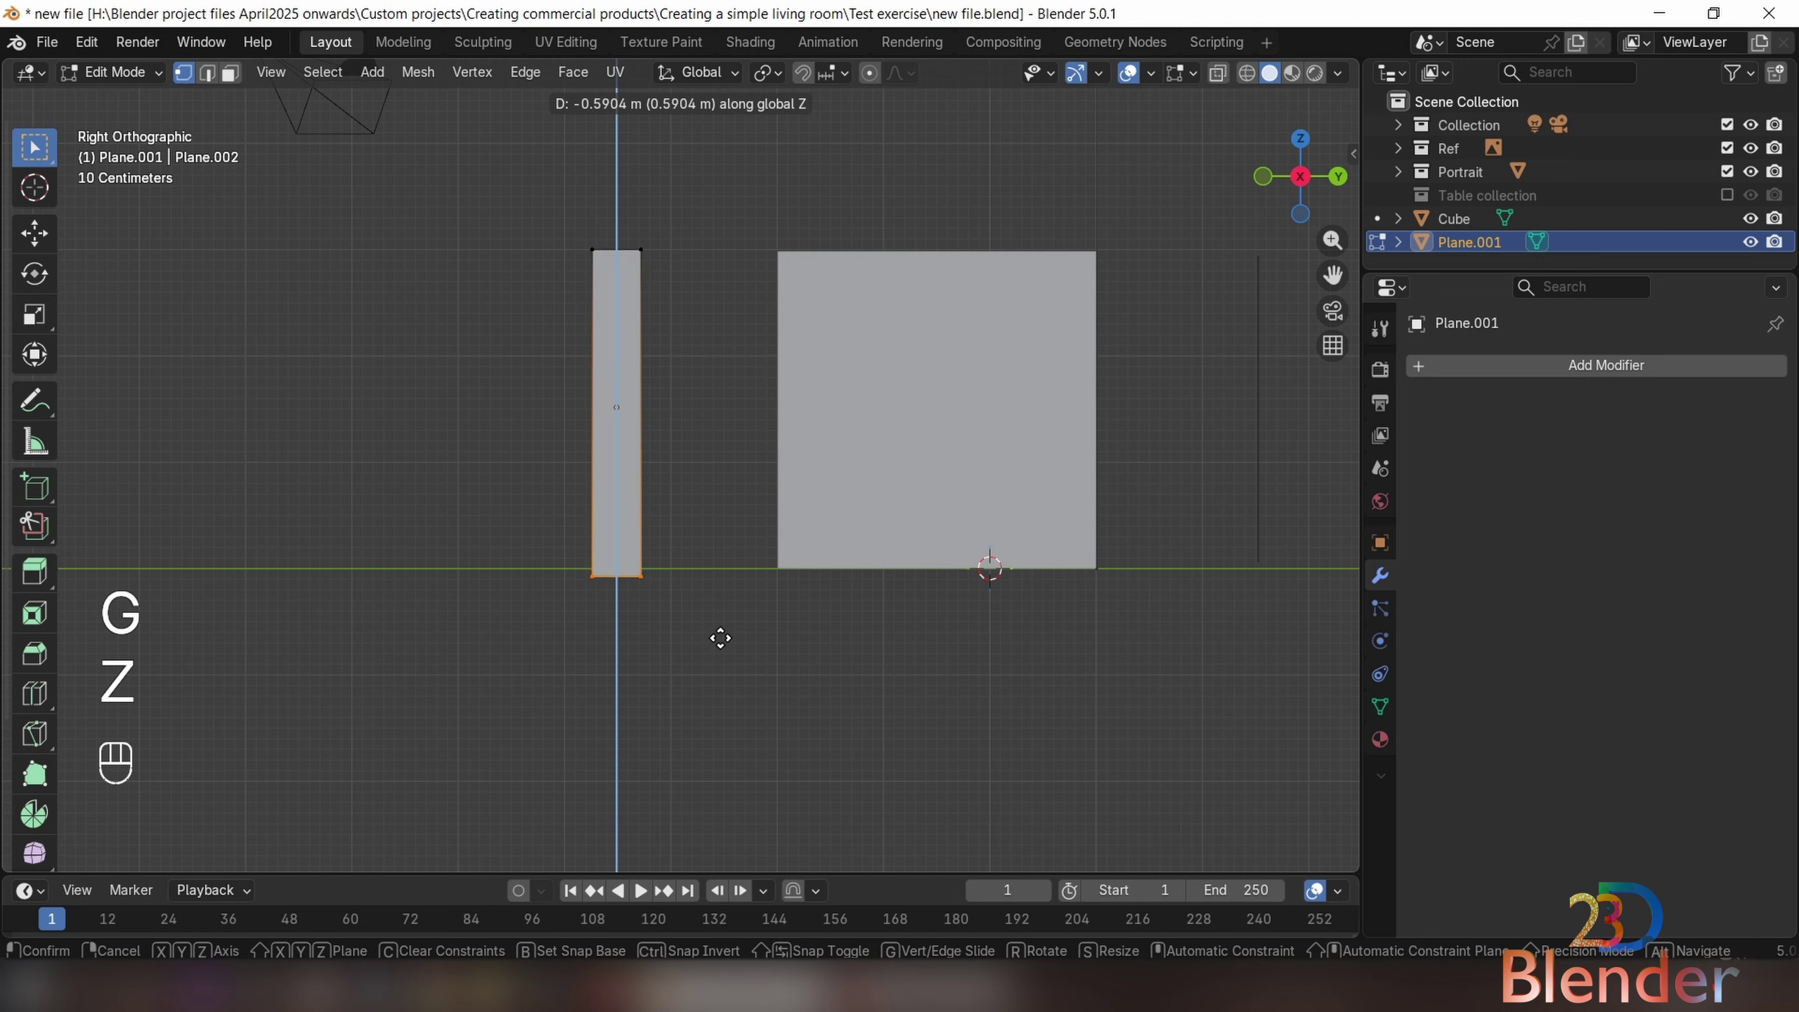
left_click(706, 629)
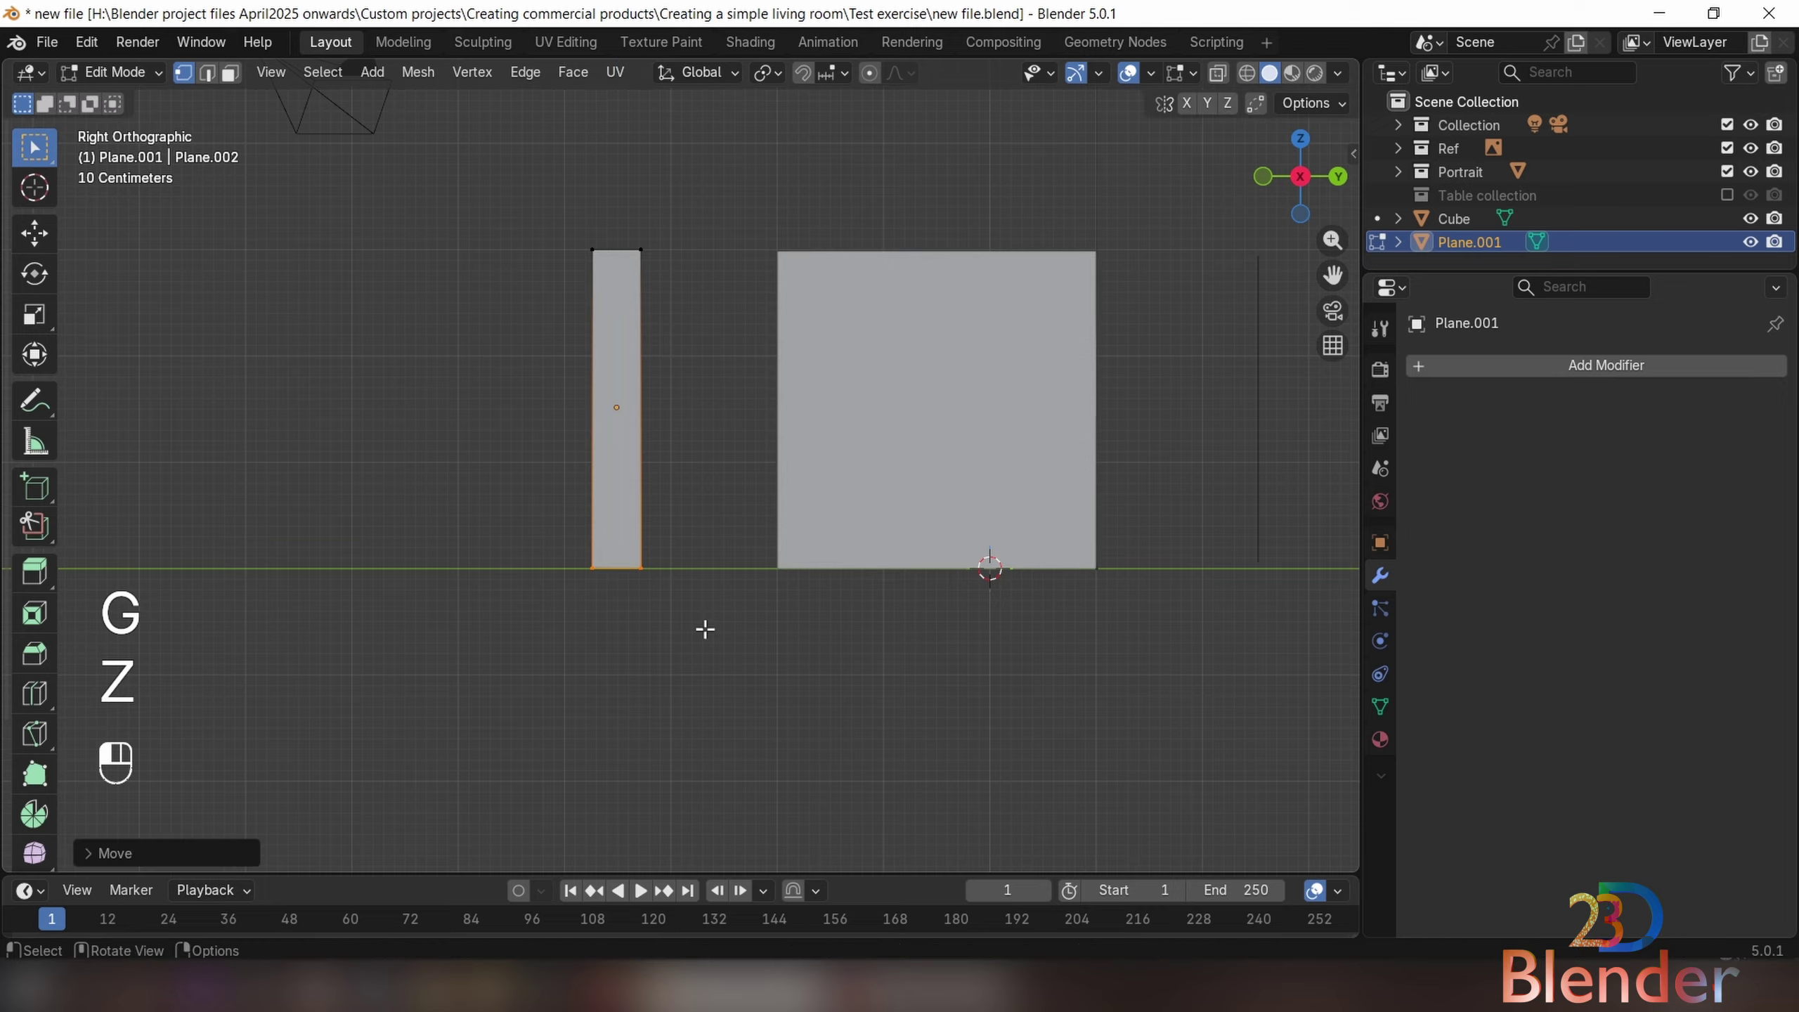
Add a single vertical loop cut down the middle of the strip without sliding it
key("ctrl")
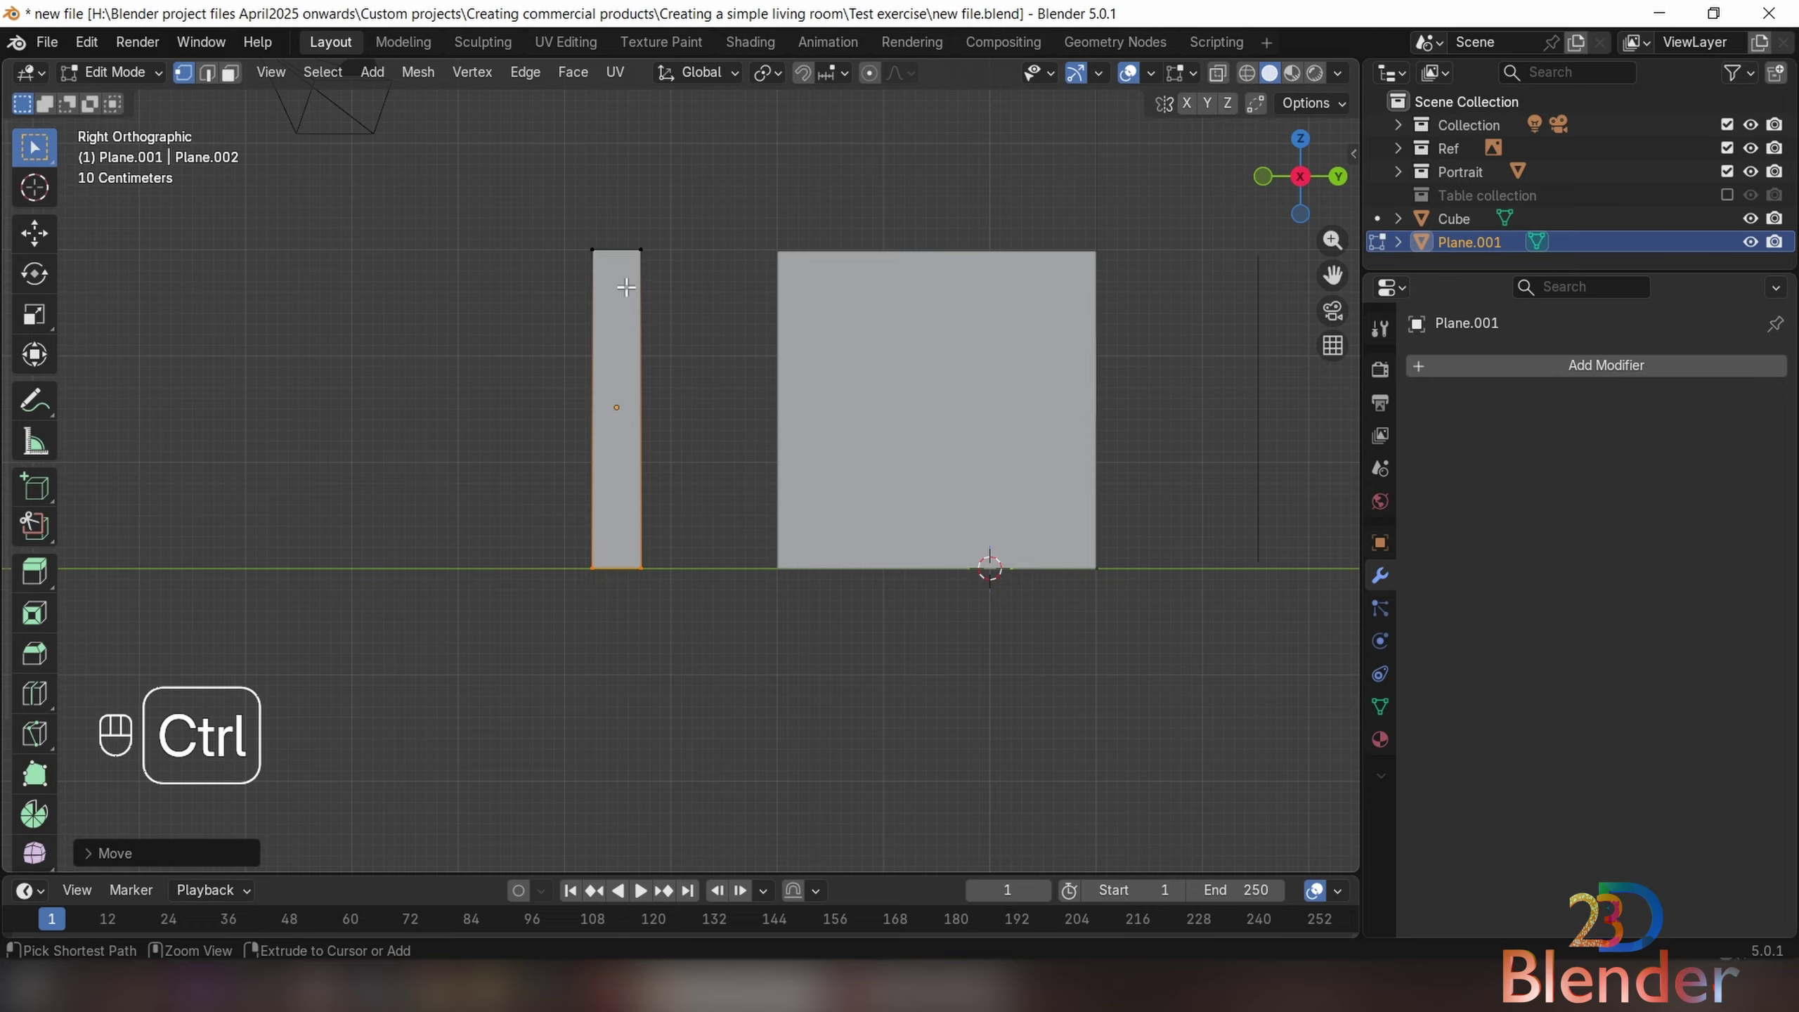
key("ctrl+r")
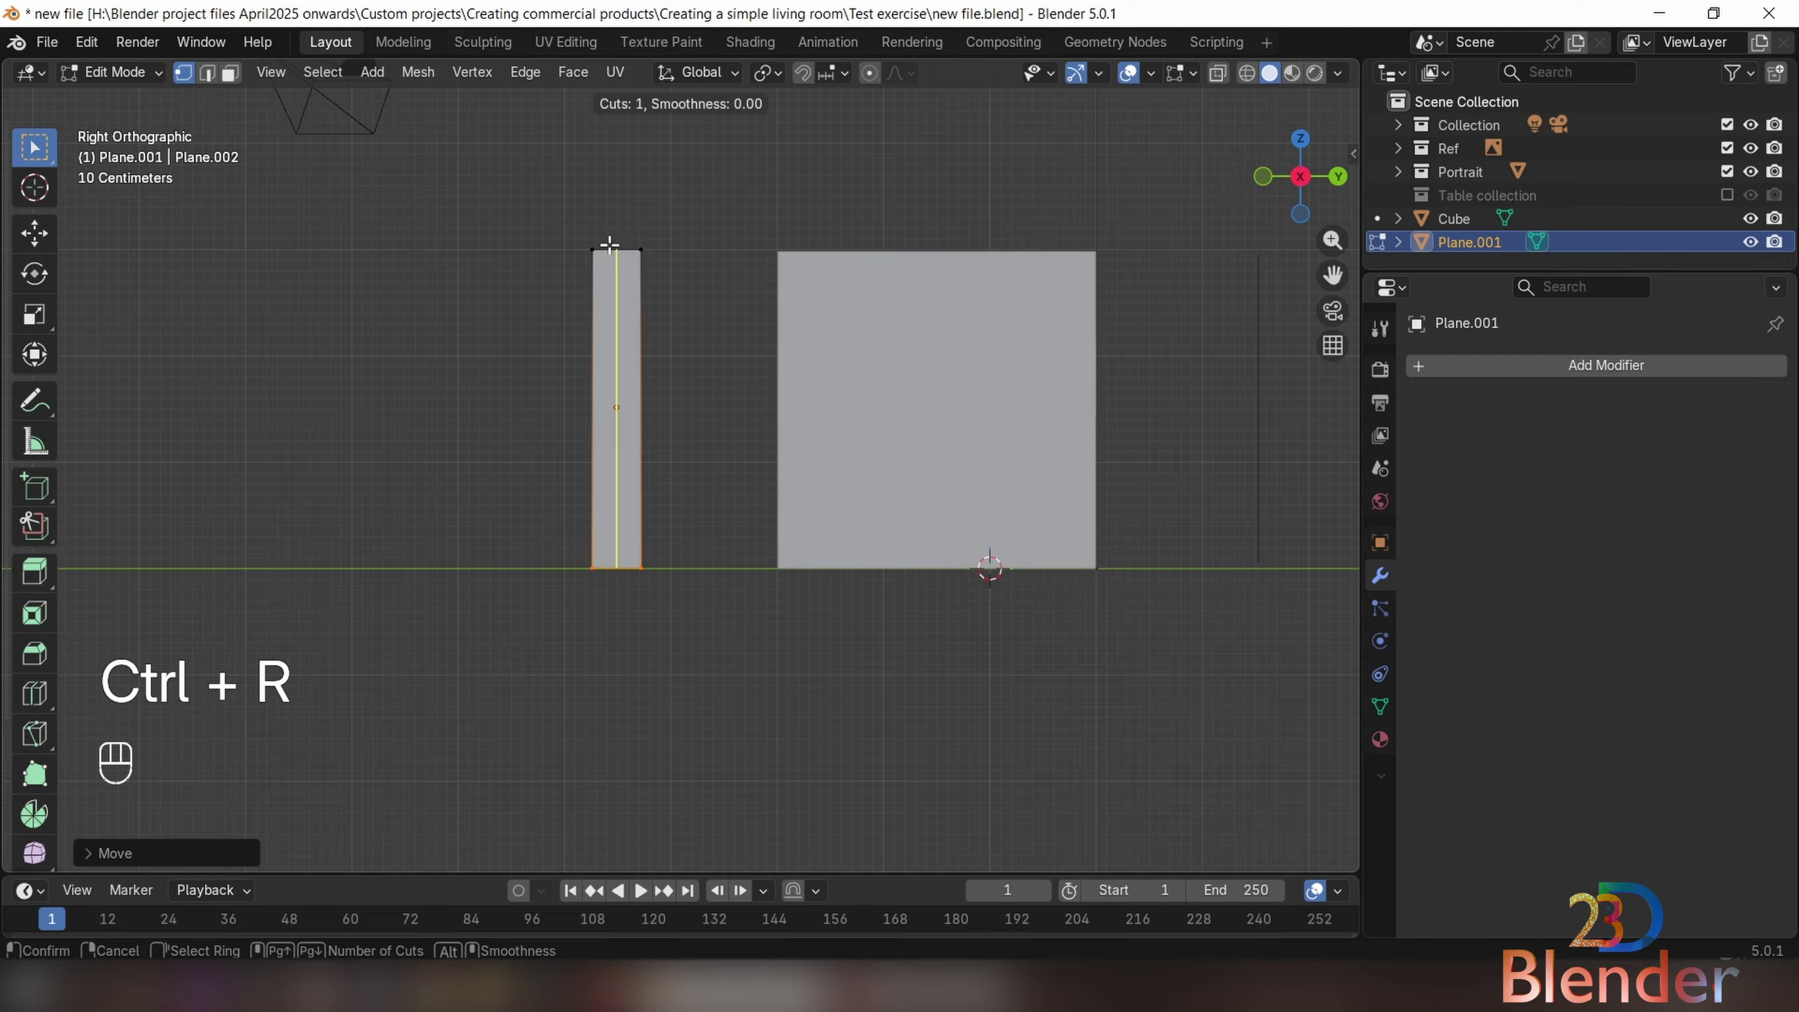
left_click(609, 244)
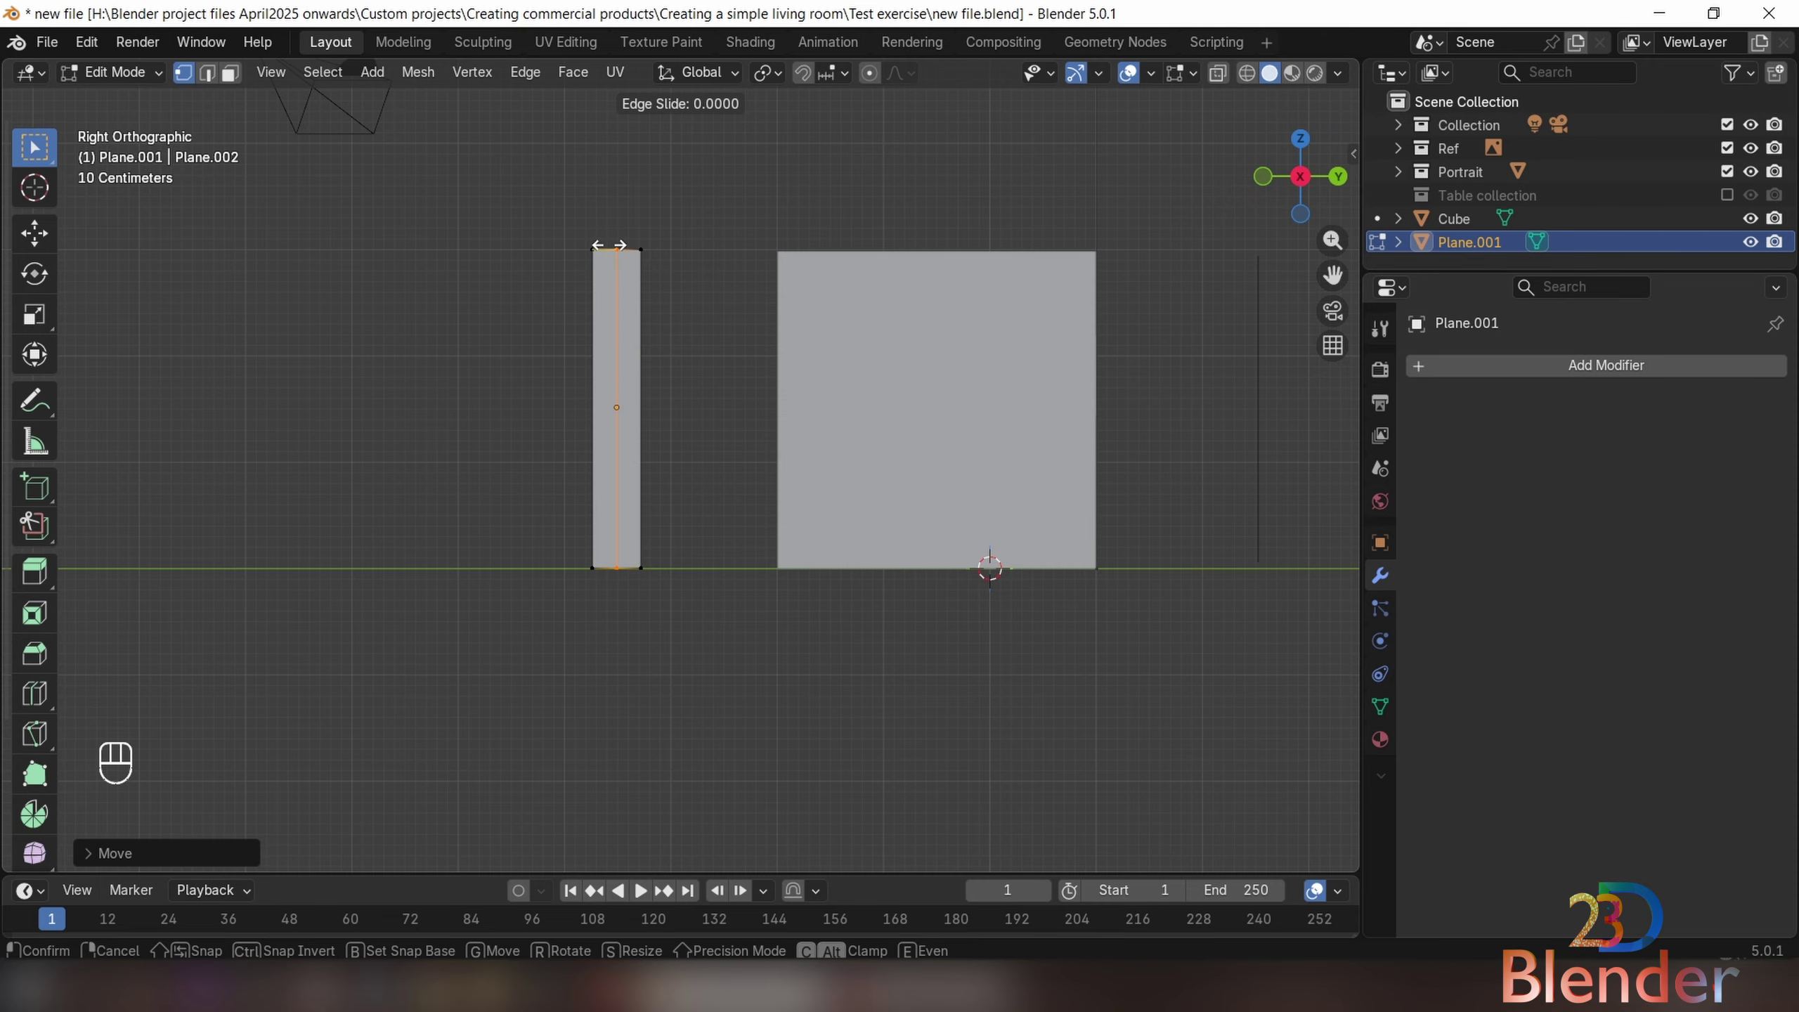
left_click(609, 246)
Move the strip's central edge outward along positive X to form a shallow fold
middle_click_drag(684, 388, 821, 418)
middle_click_drag(821, 418, 777, 459)
scroll(766, 494, "up", 1)
middle_click_drag(721, 388, 729, 435, "shift")
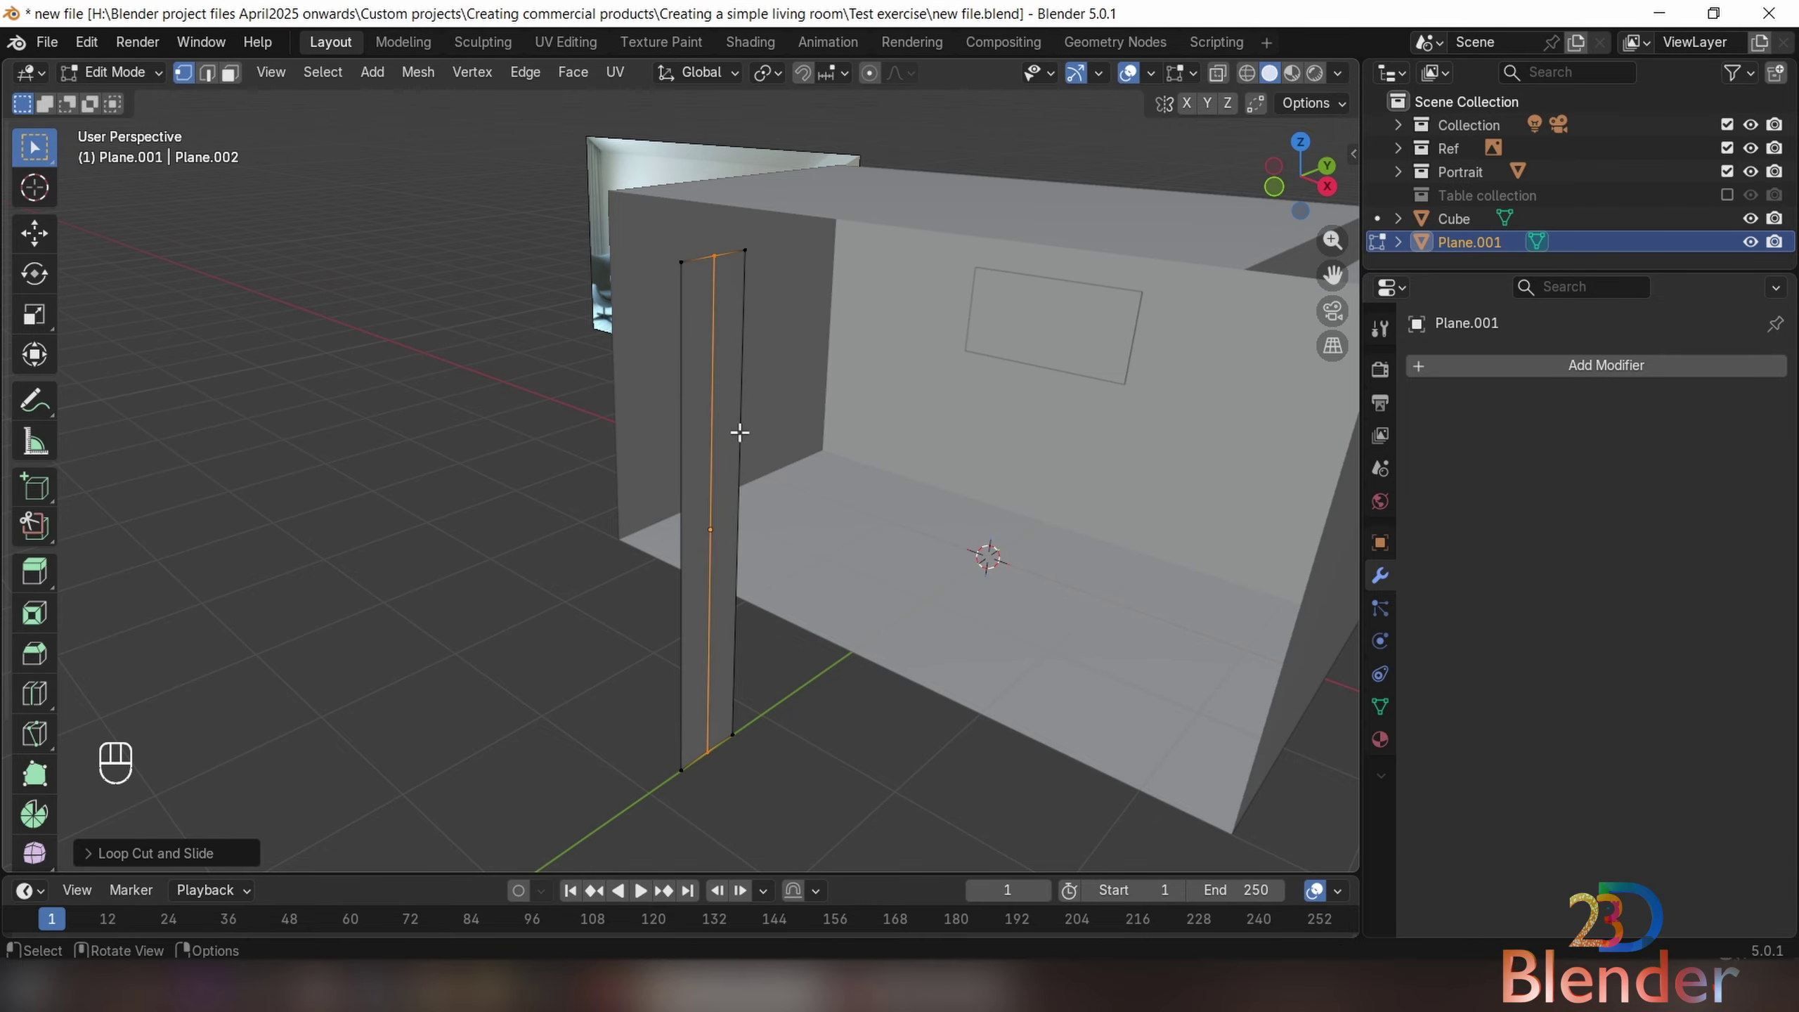
key("g")
key("x")
key("shift")
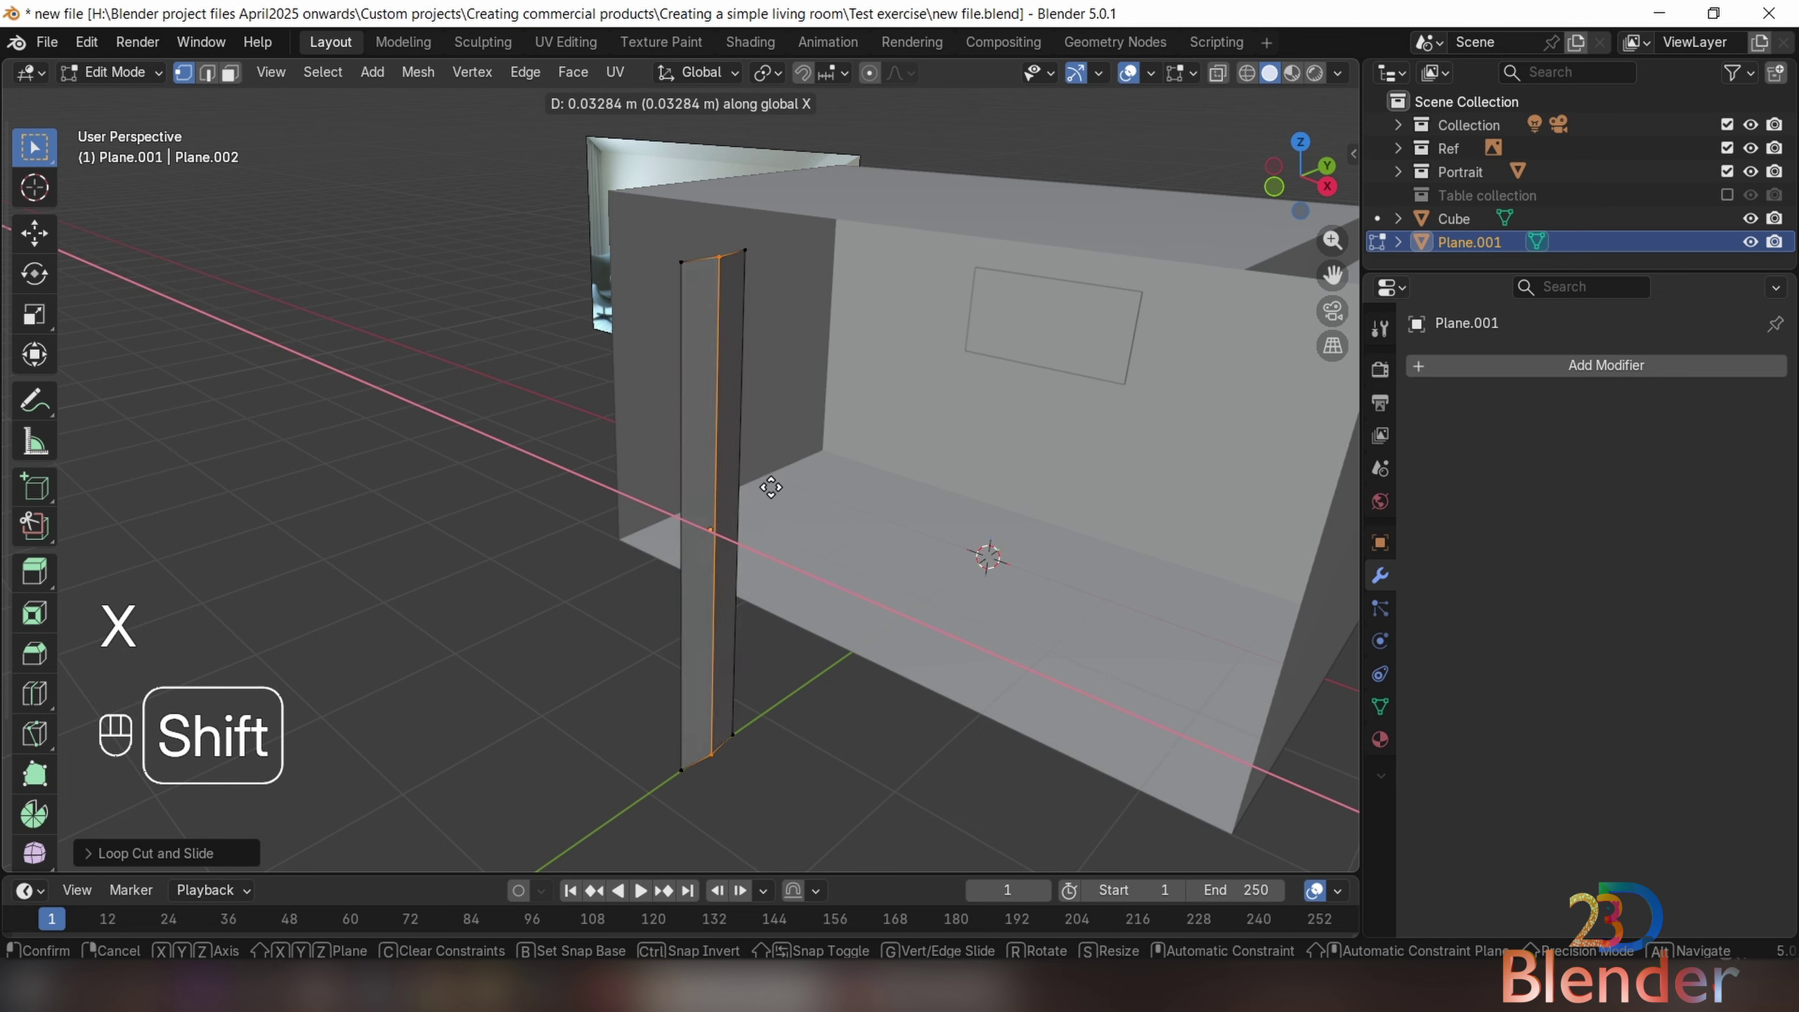
left_click(811, 563)
Add a vertical loop cut down the half of the strip farther from the room and move it back along X as a crease
middle_click_drag(810, 564, 707, 555)
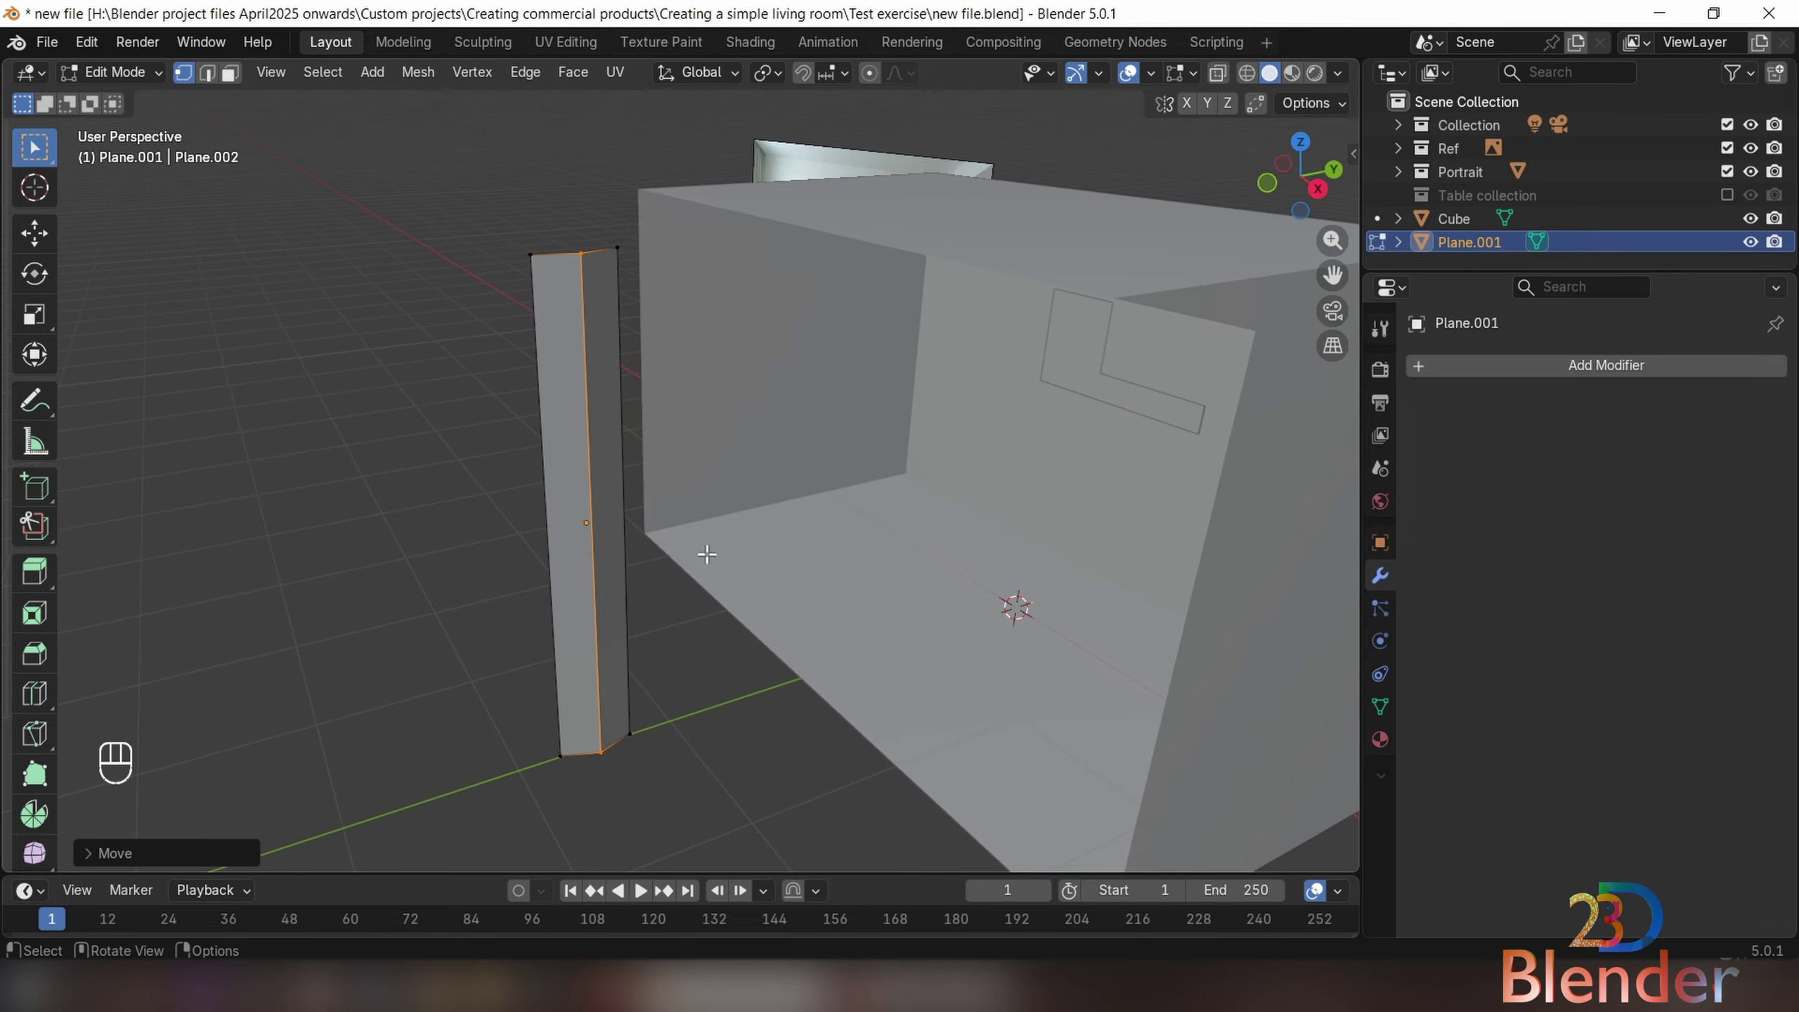
key("ctrl+r")
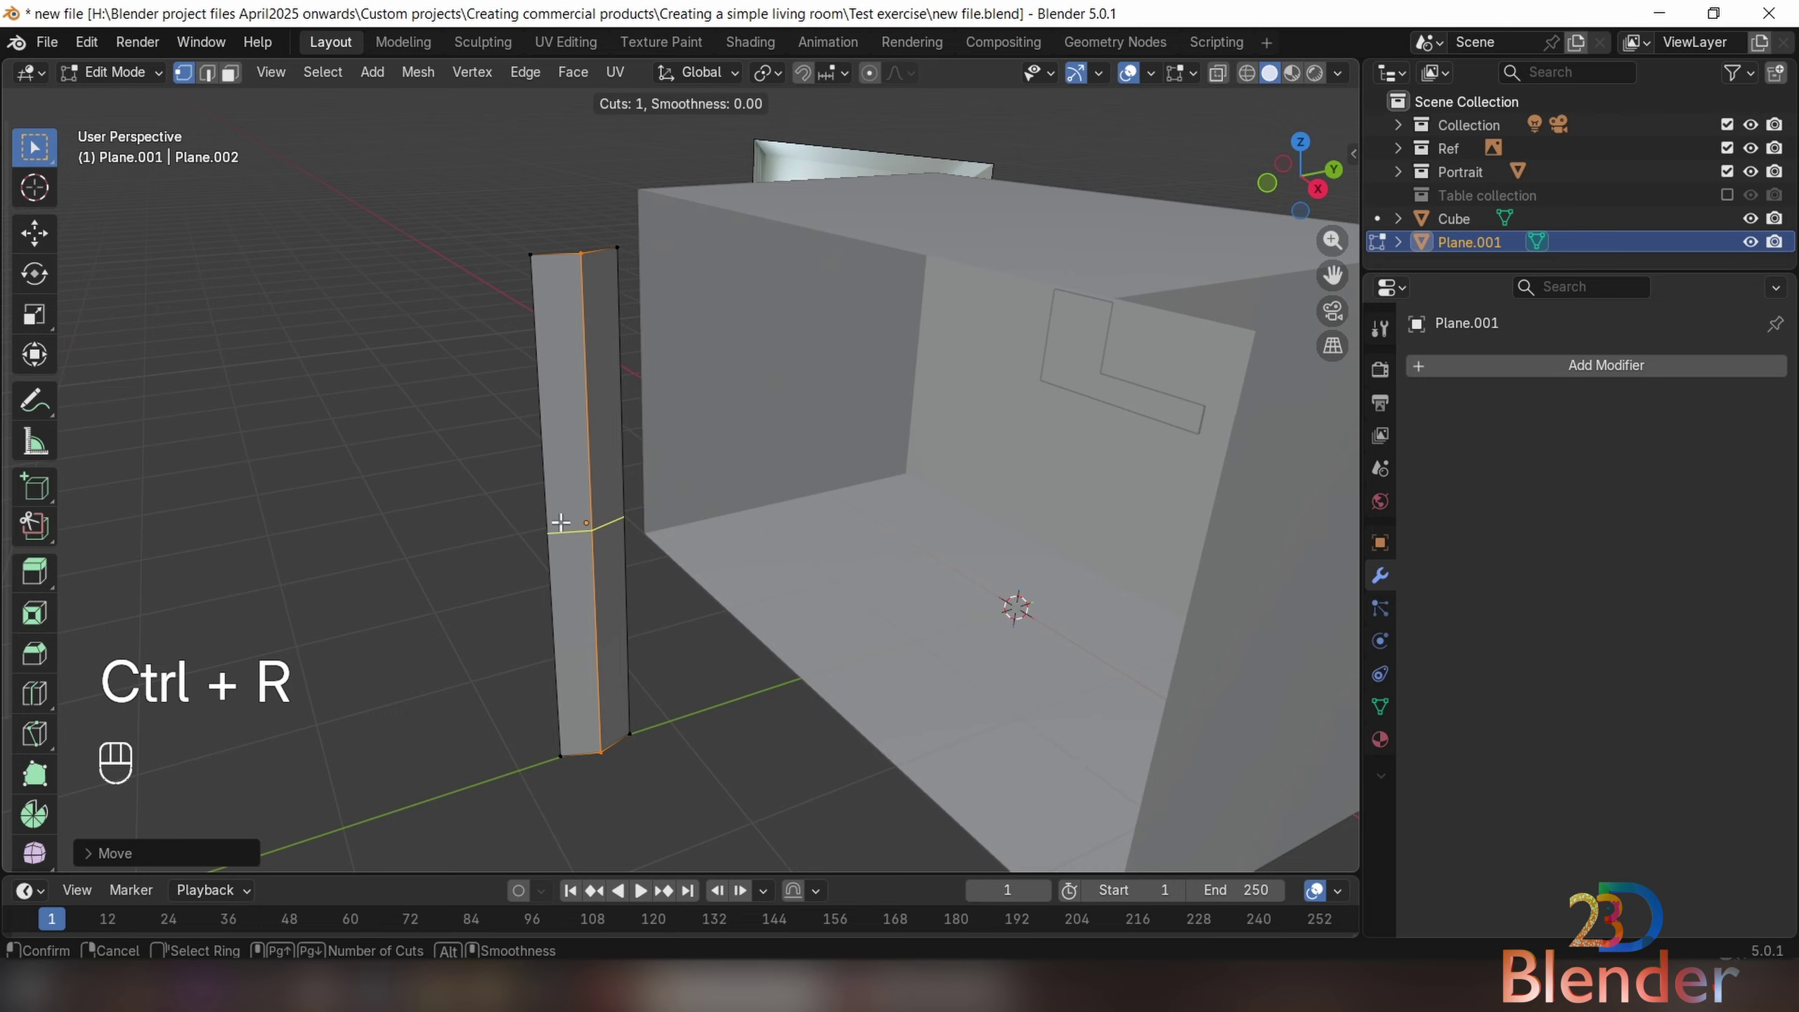
left_click(557, 248)
left_click(575, 434)
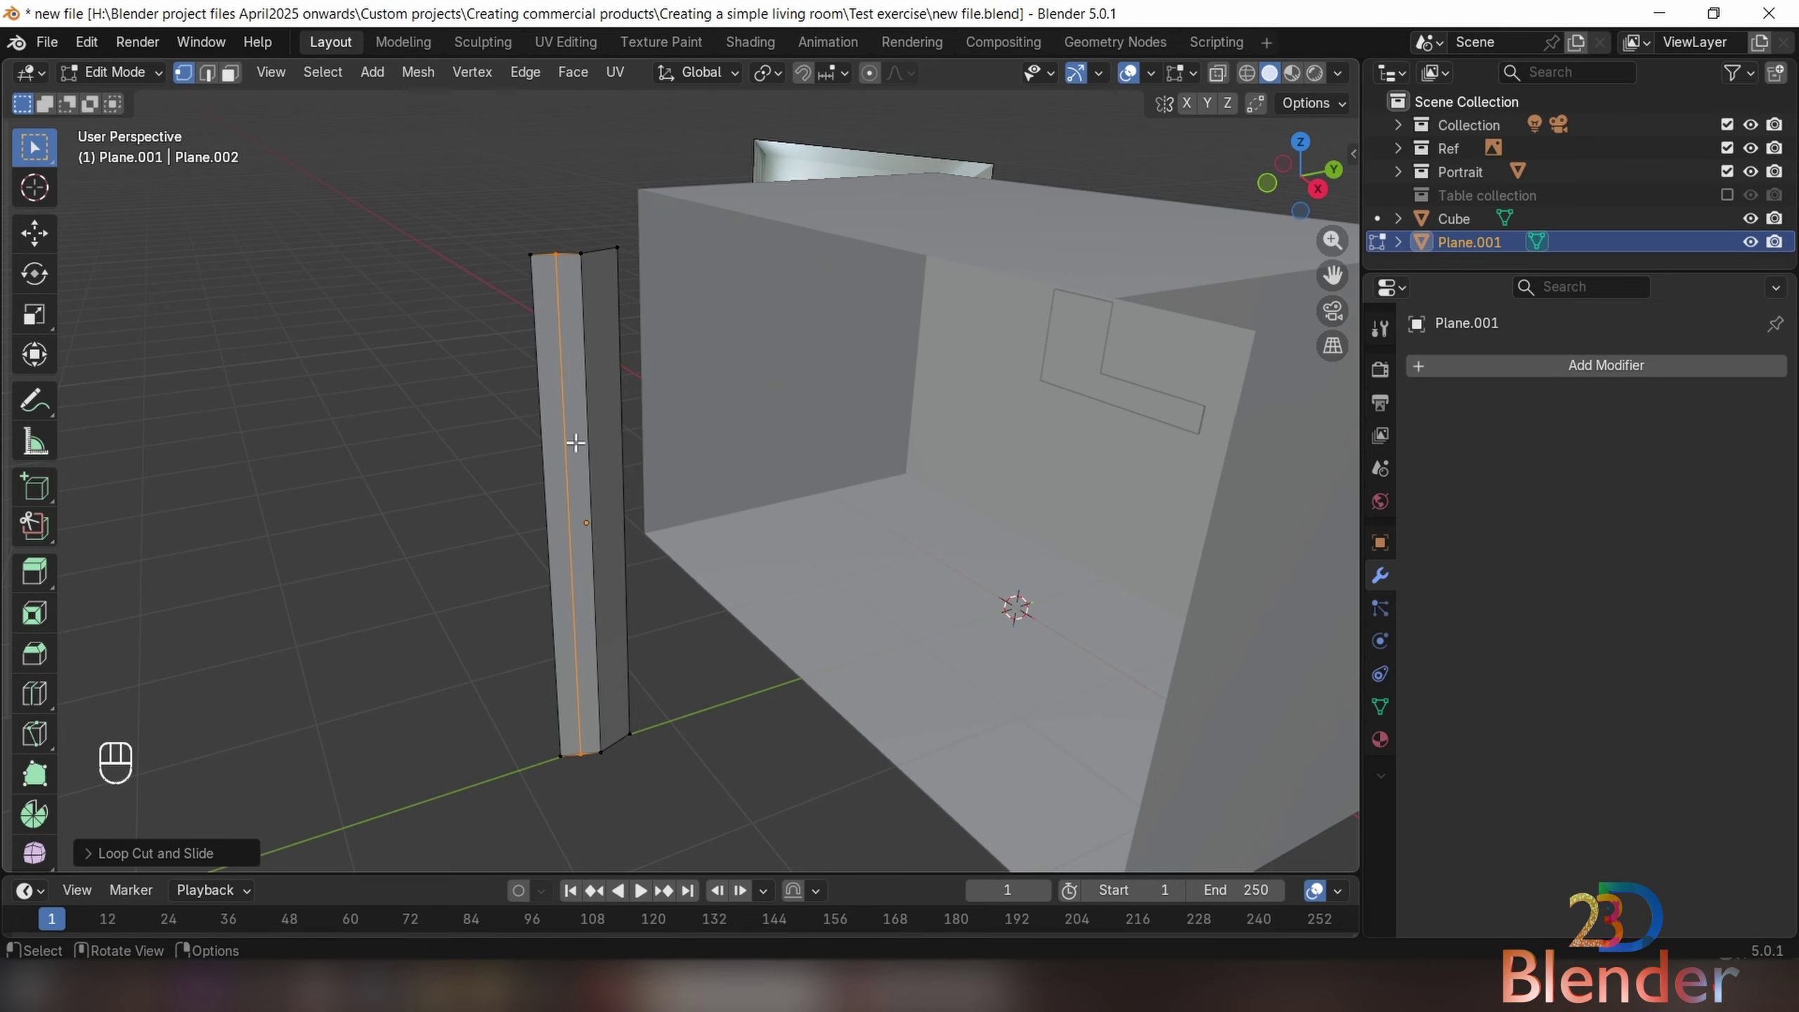
middle_click_drag(574, 433, 789, 620)
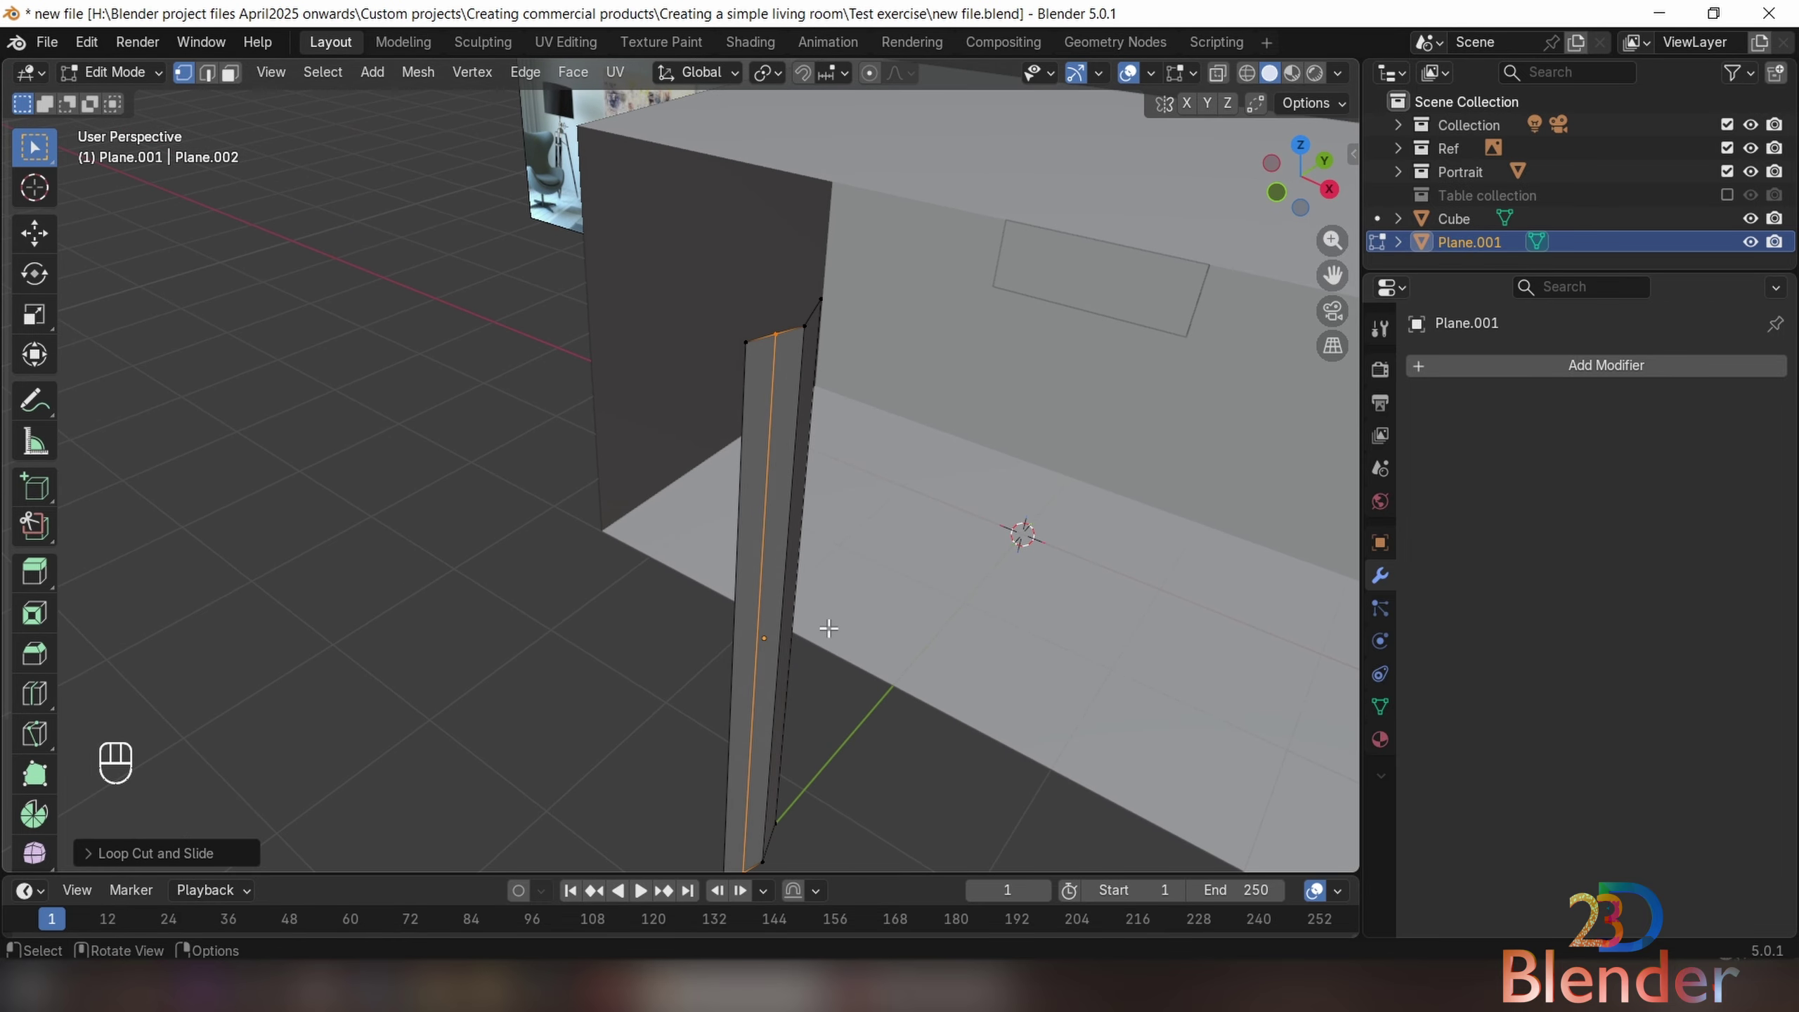
key("g")
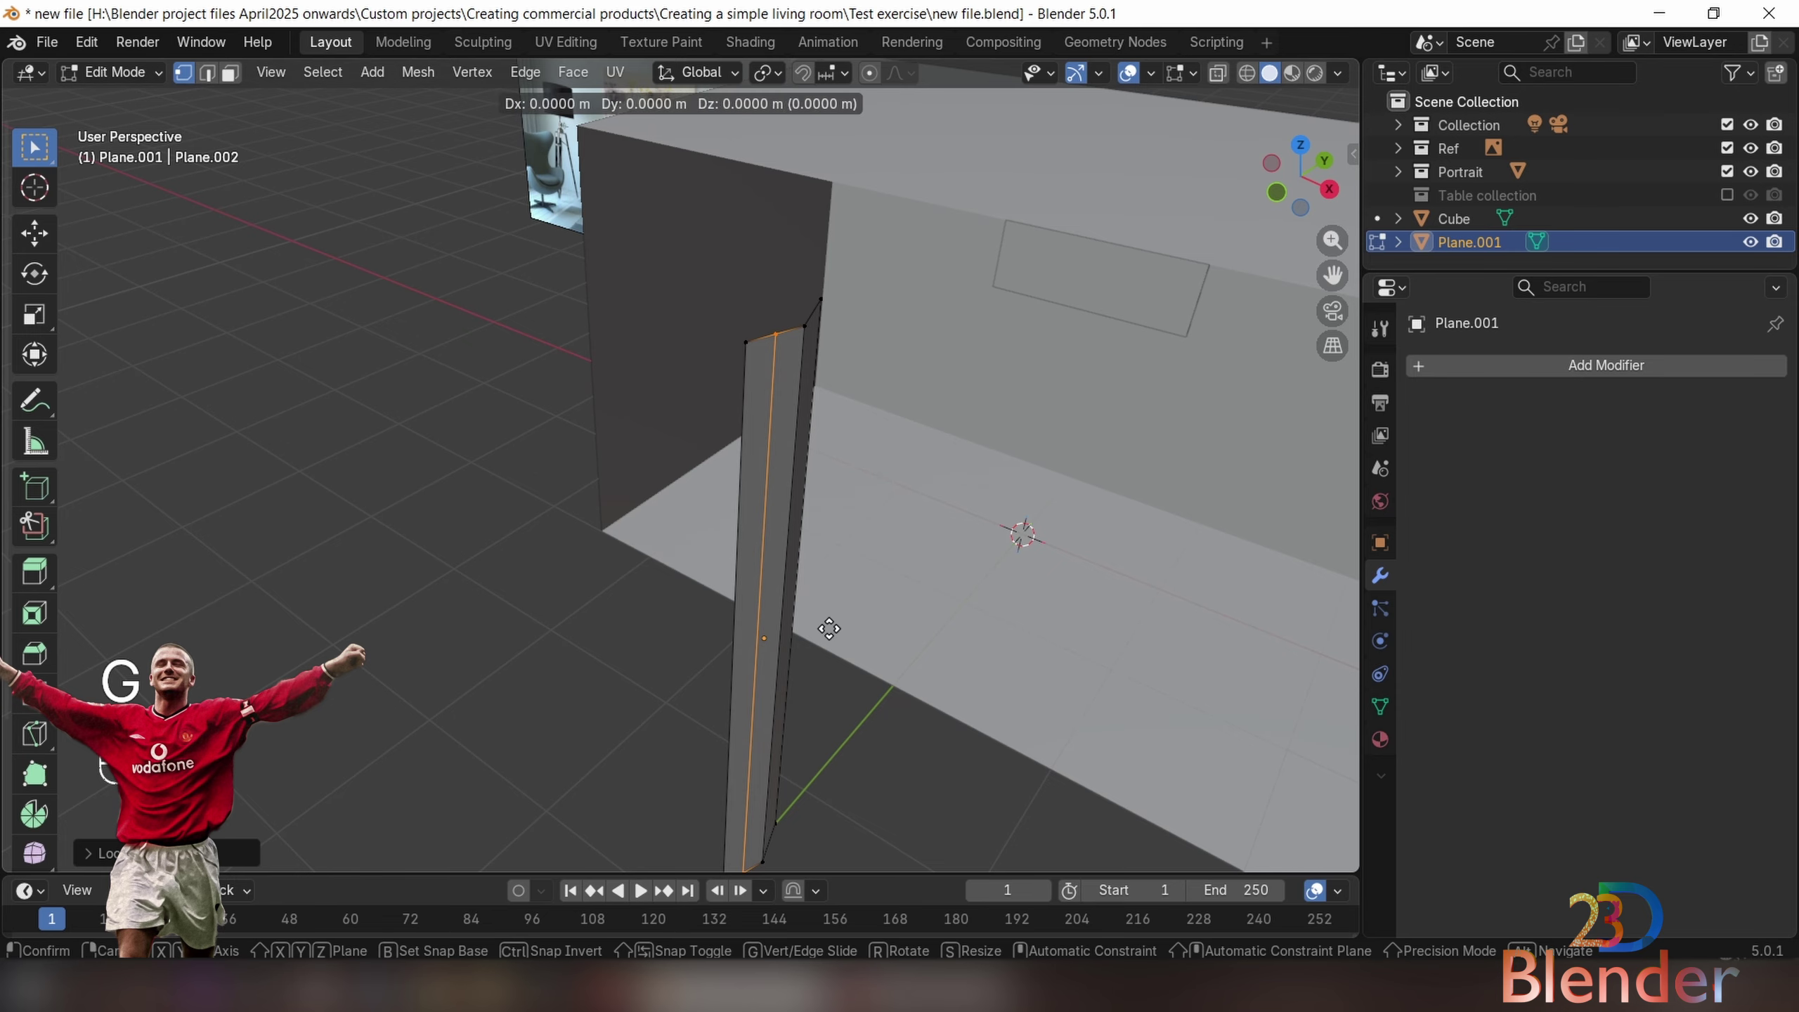
key("x")
left_click(752, 608)
Add a centred vertical loop cut to the half nearer the room and move it about -0.03 m along X
middle_click_drag(755, 610, 673, 542)
key("ctrl+r")
left_click(539, 333)
right_click(535, 316)
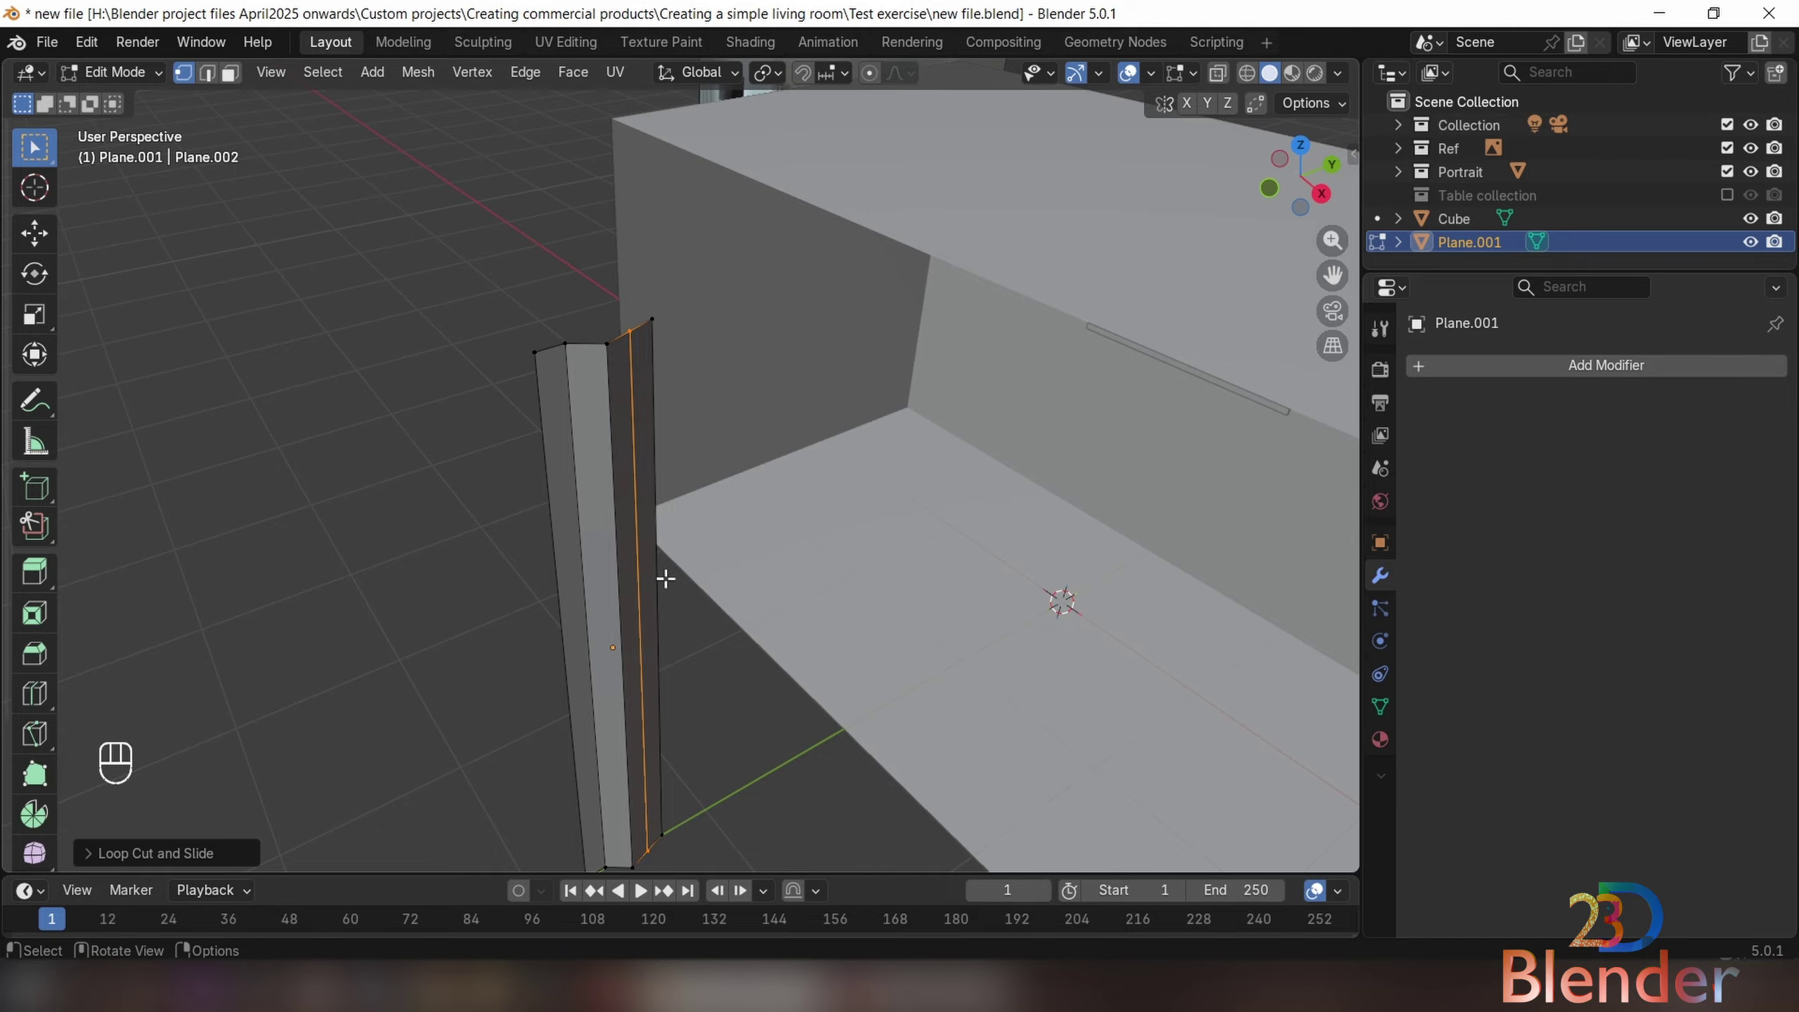
key("g")
key("x")
key("shift")
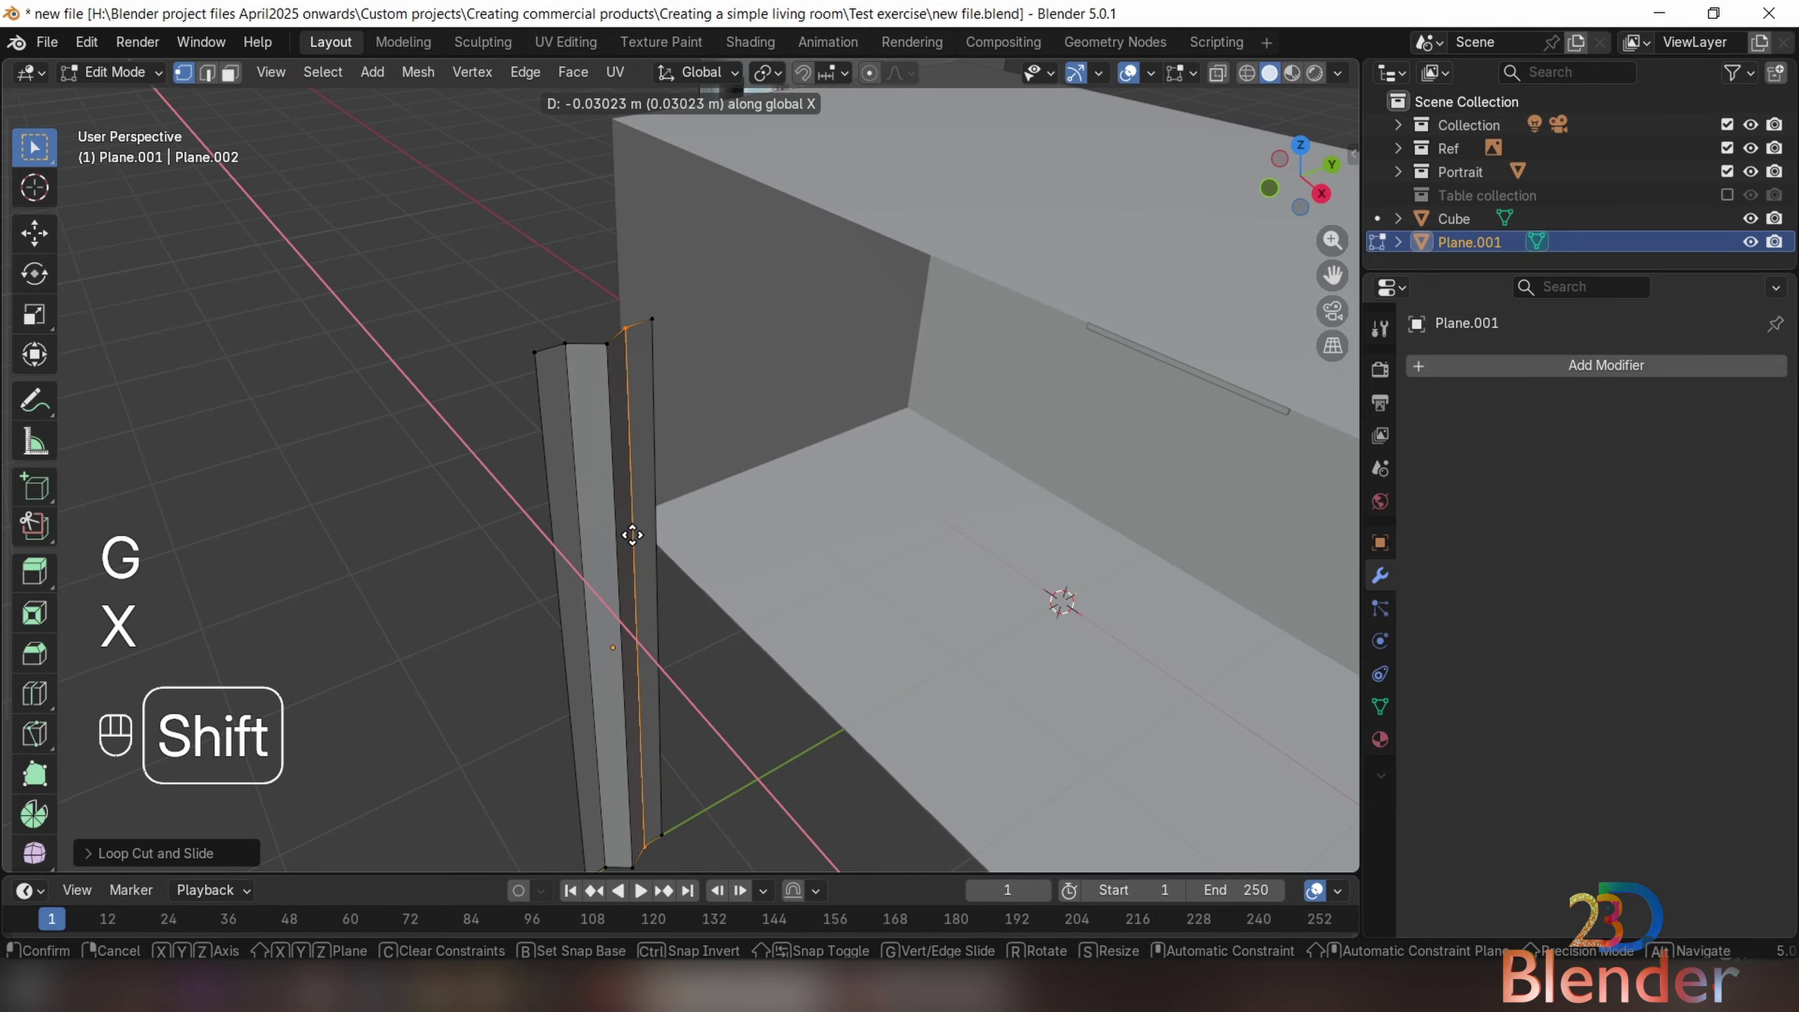
left_click(632, 535)
Scale the whole folded strip along Y to a little over half its width and return to Object Mode
middle_click_drag(631, 534, 593, 475)
key("Tab")
key("Tab")
key("a")
key("Tab")
key("Tab")
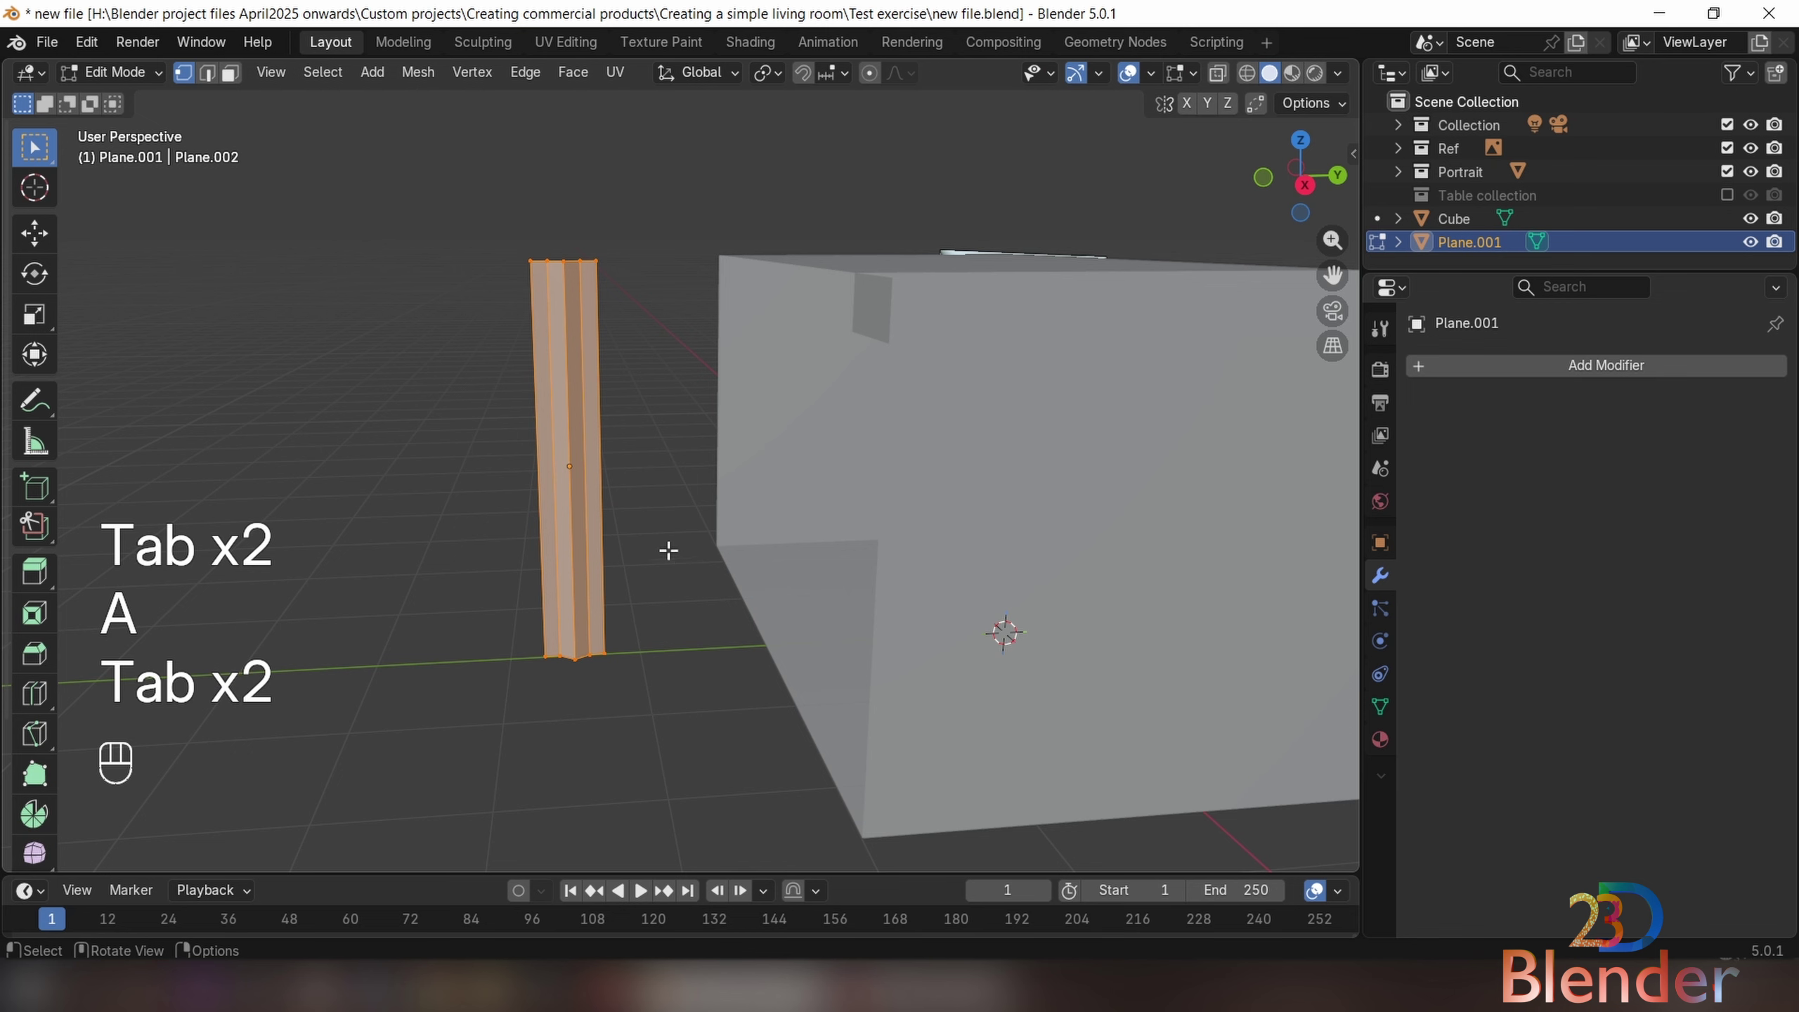
key("a")
key("s")
key("x")
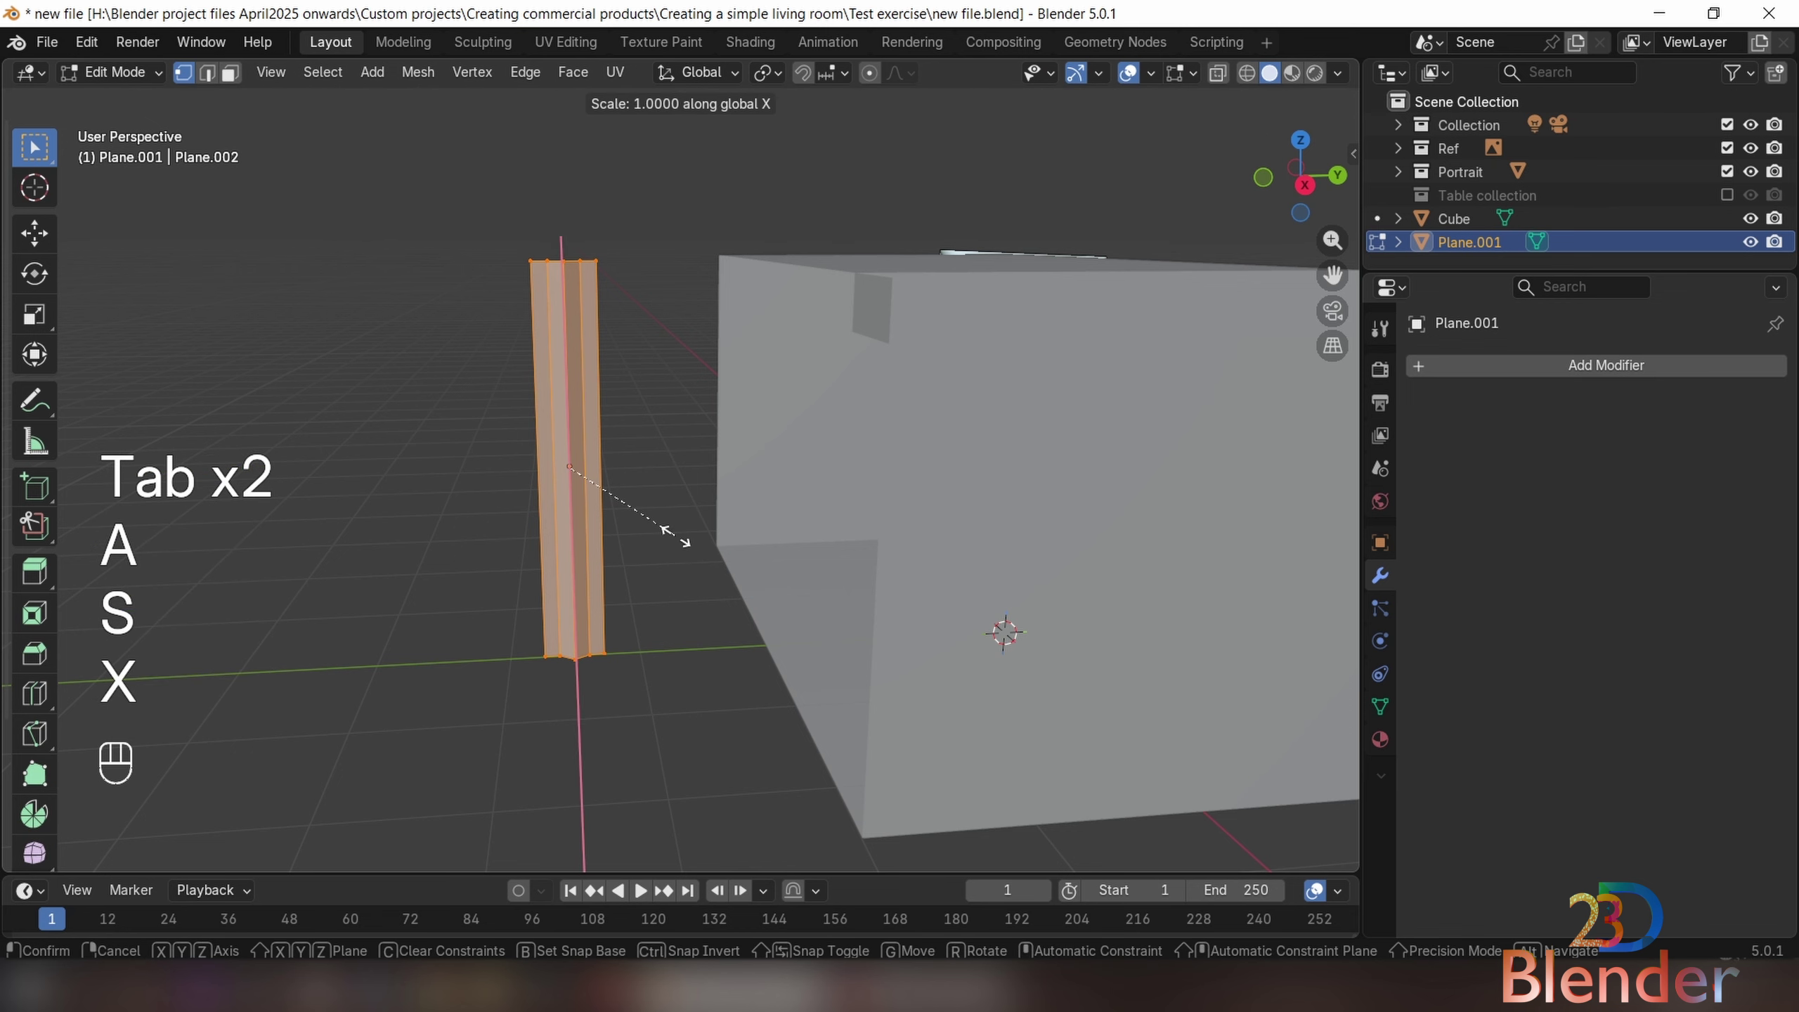
key("t")
key("y")
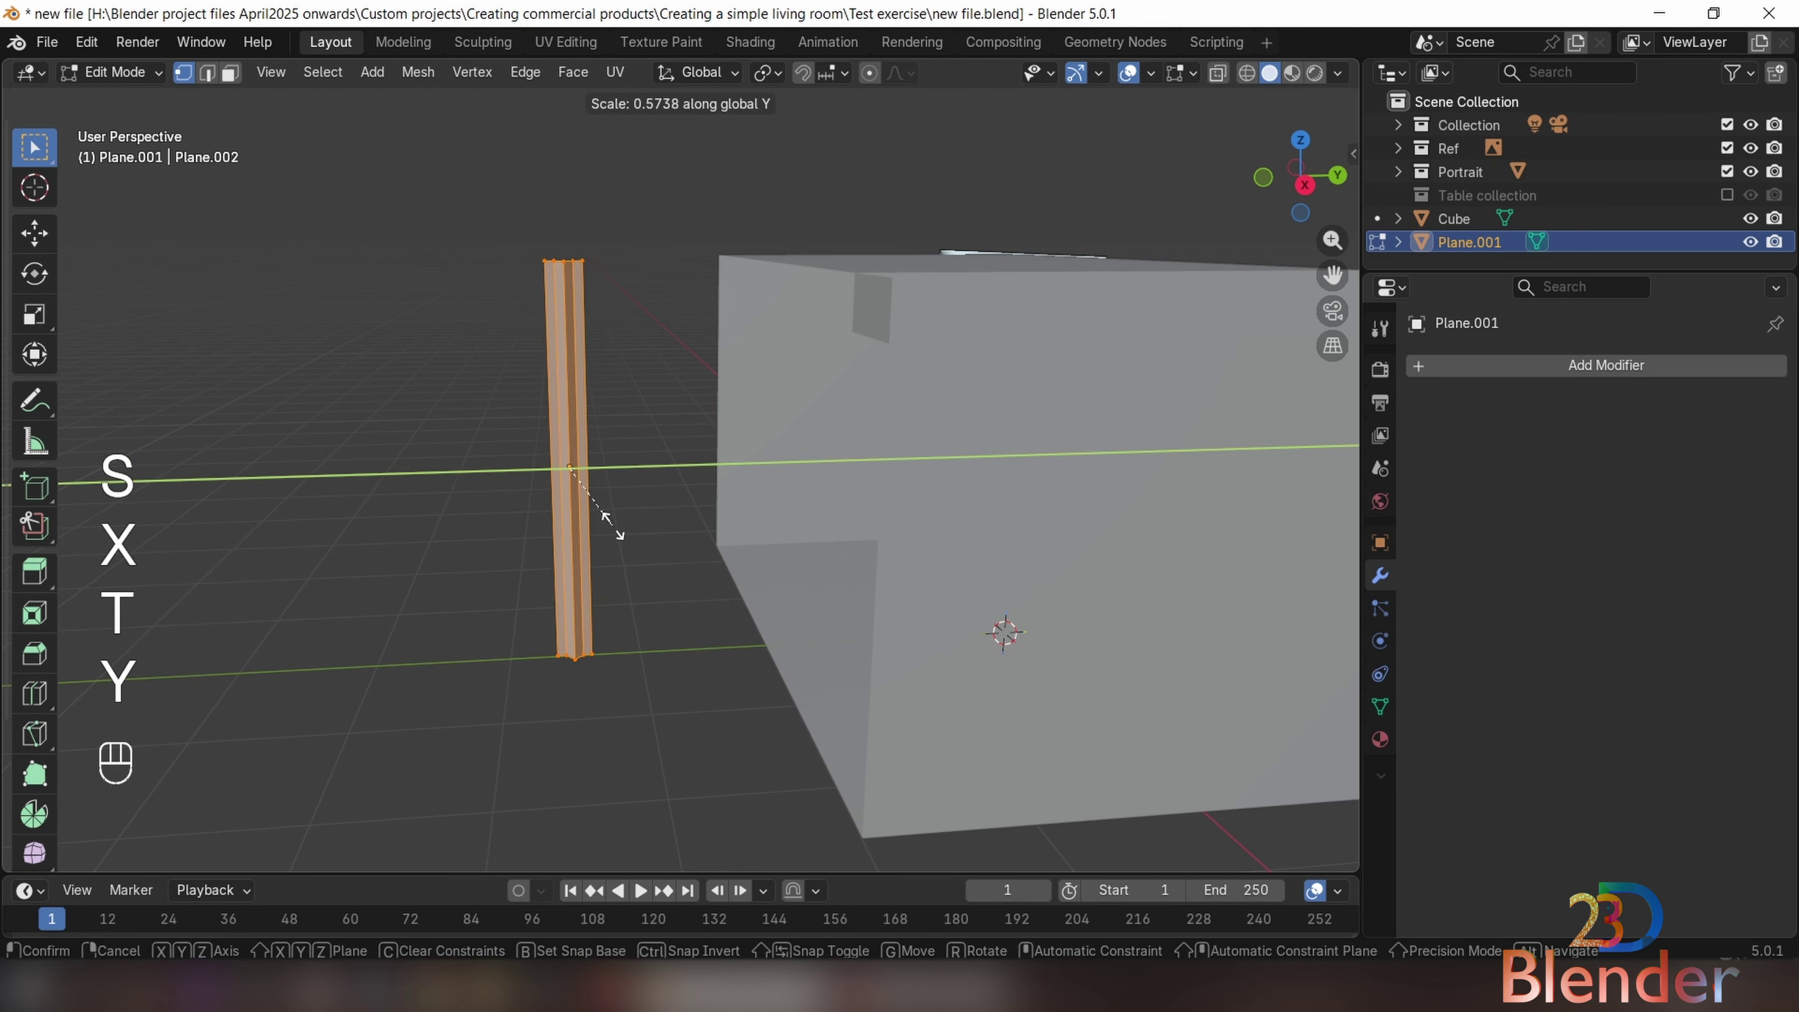
left_click(609, 519)
middle_click_drag(611, 522, 856, 509)
key("Tab")
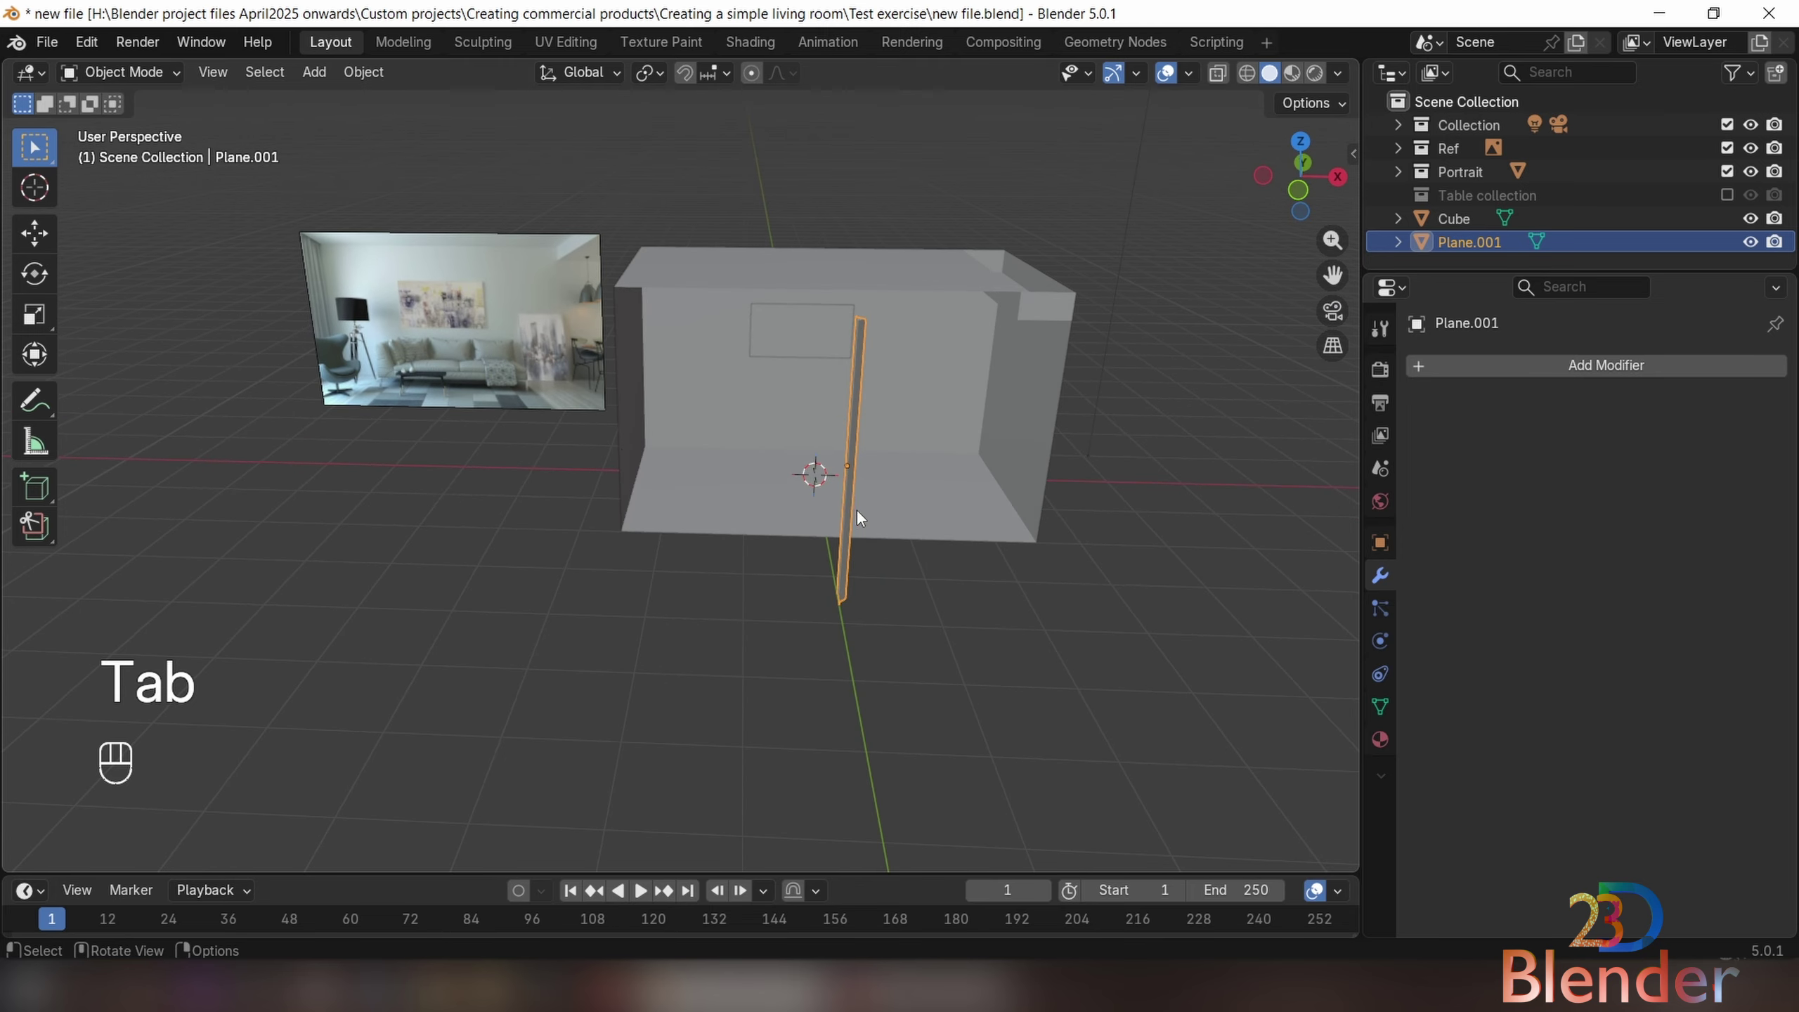
Move the folded curtain strip along Y until it stands inside the front of the room
middle_click_drag(656, 443, 593, 452)
scroll(594, 452, "up", 5)
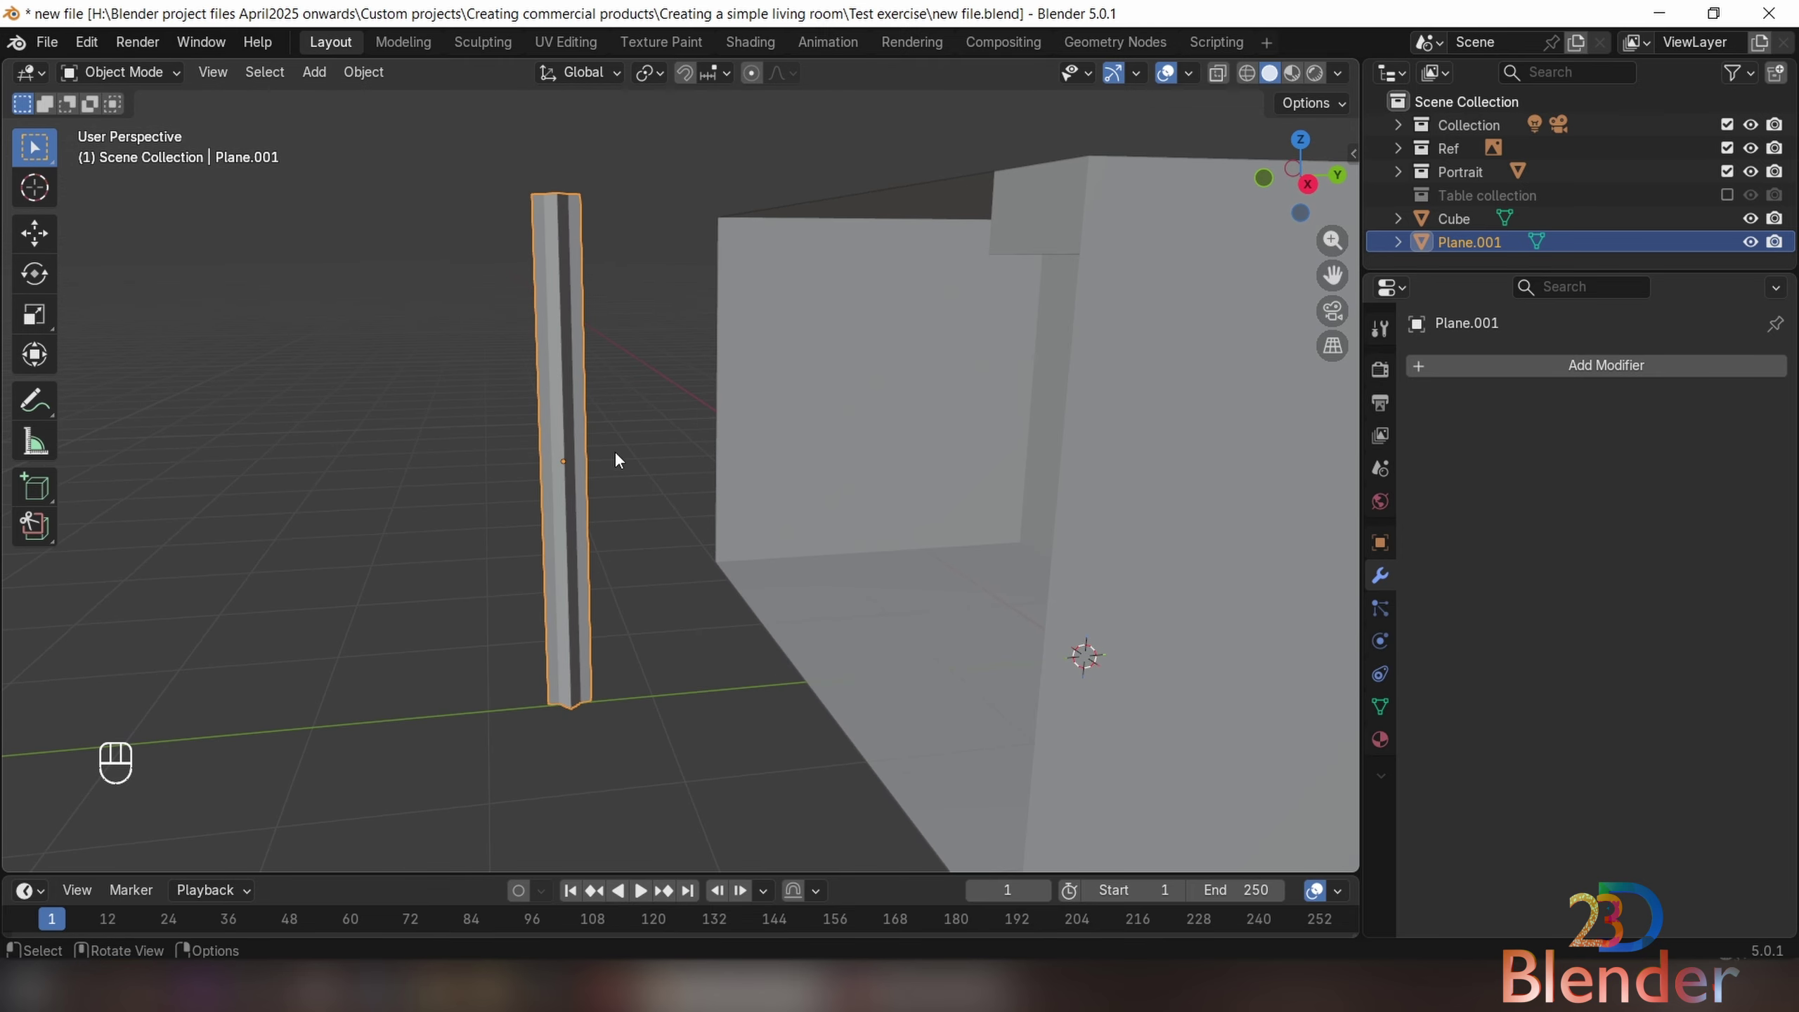
key("g")
key("y")
left_click(946, 470)
scroll(991, 524, "down", 5)
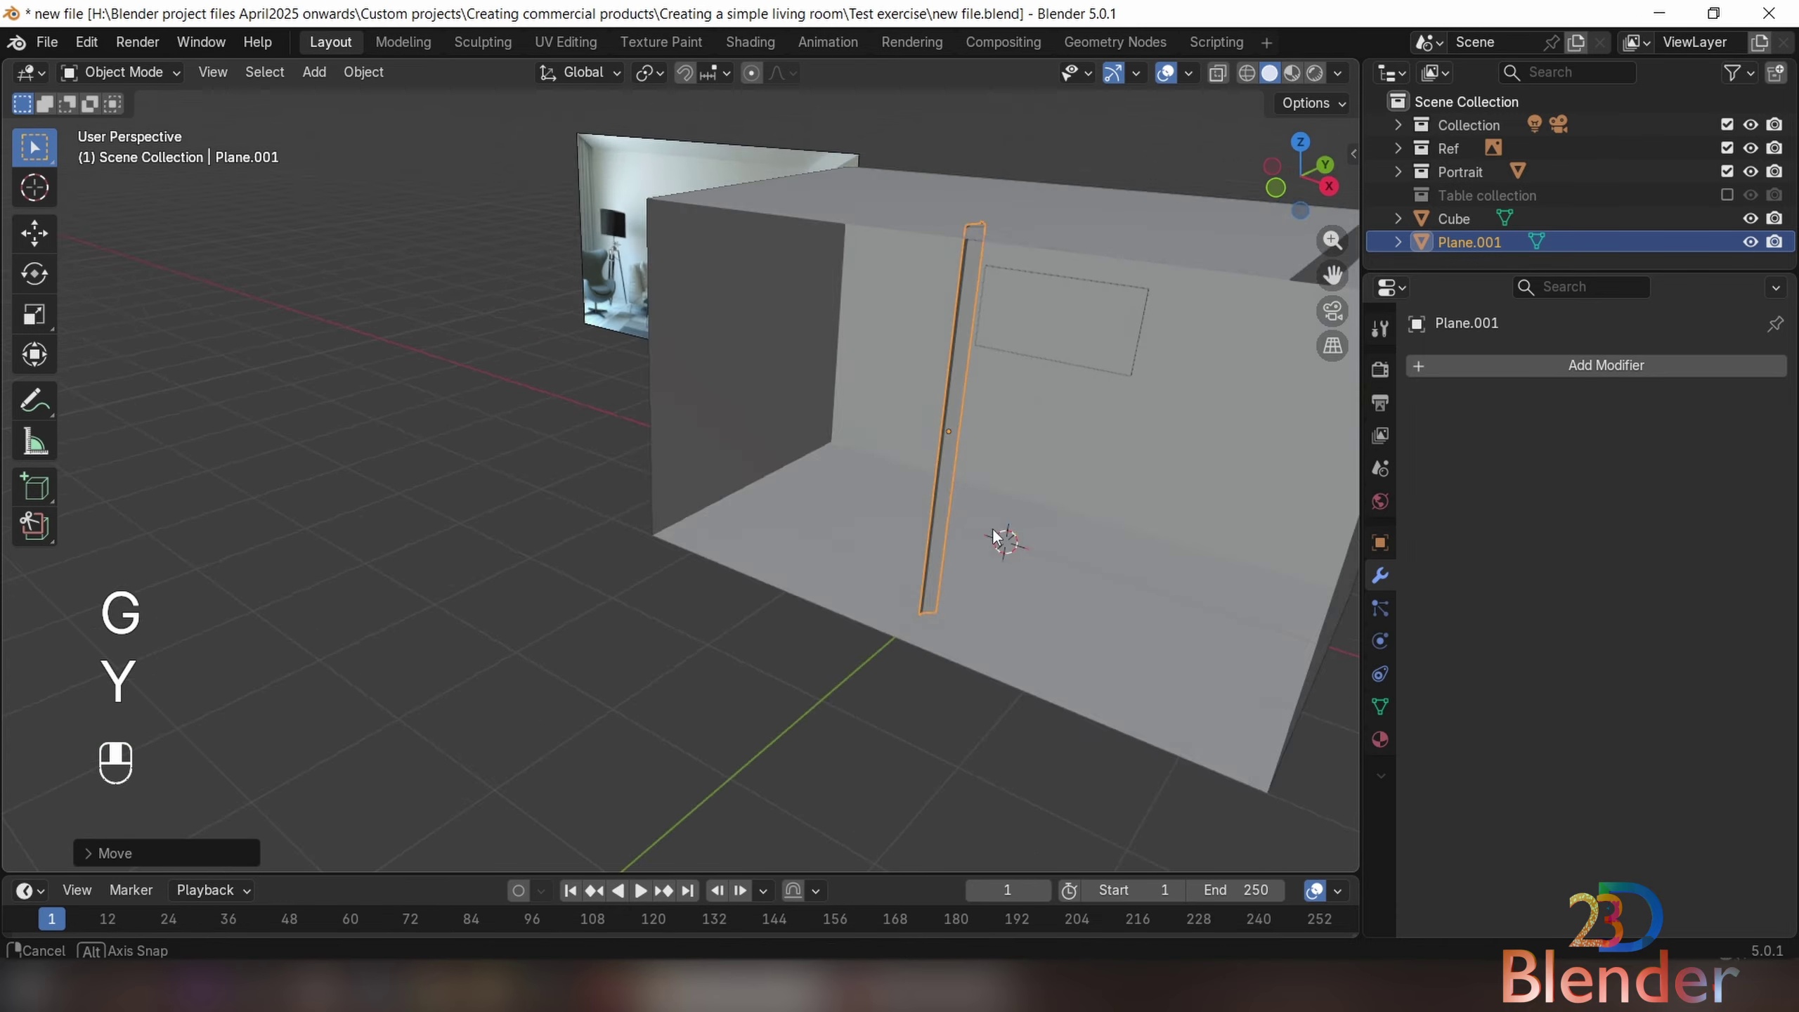
Move the curtain strip about -2.47 m along X to the room's side wall nearest the reference image
middle_click_drag(995, 534, 1012, 508)
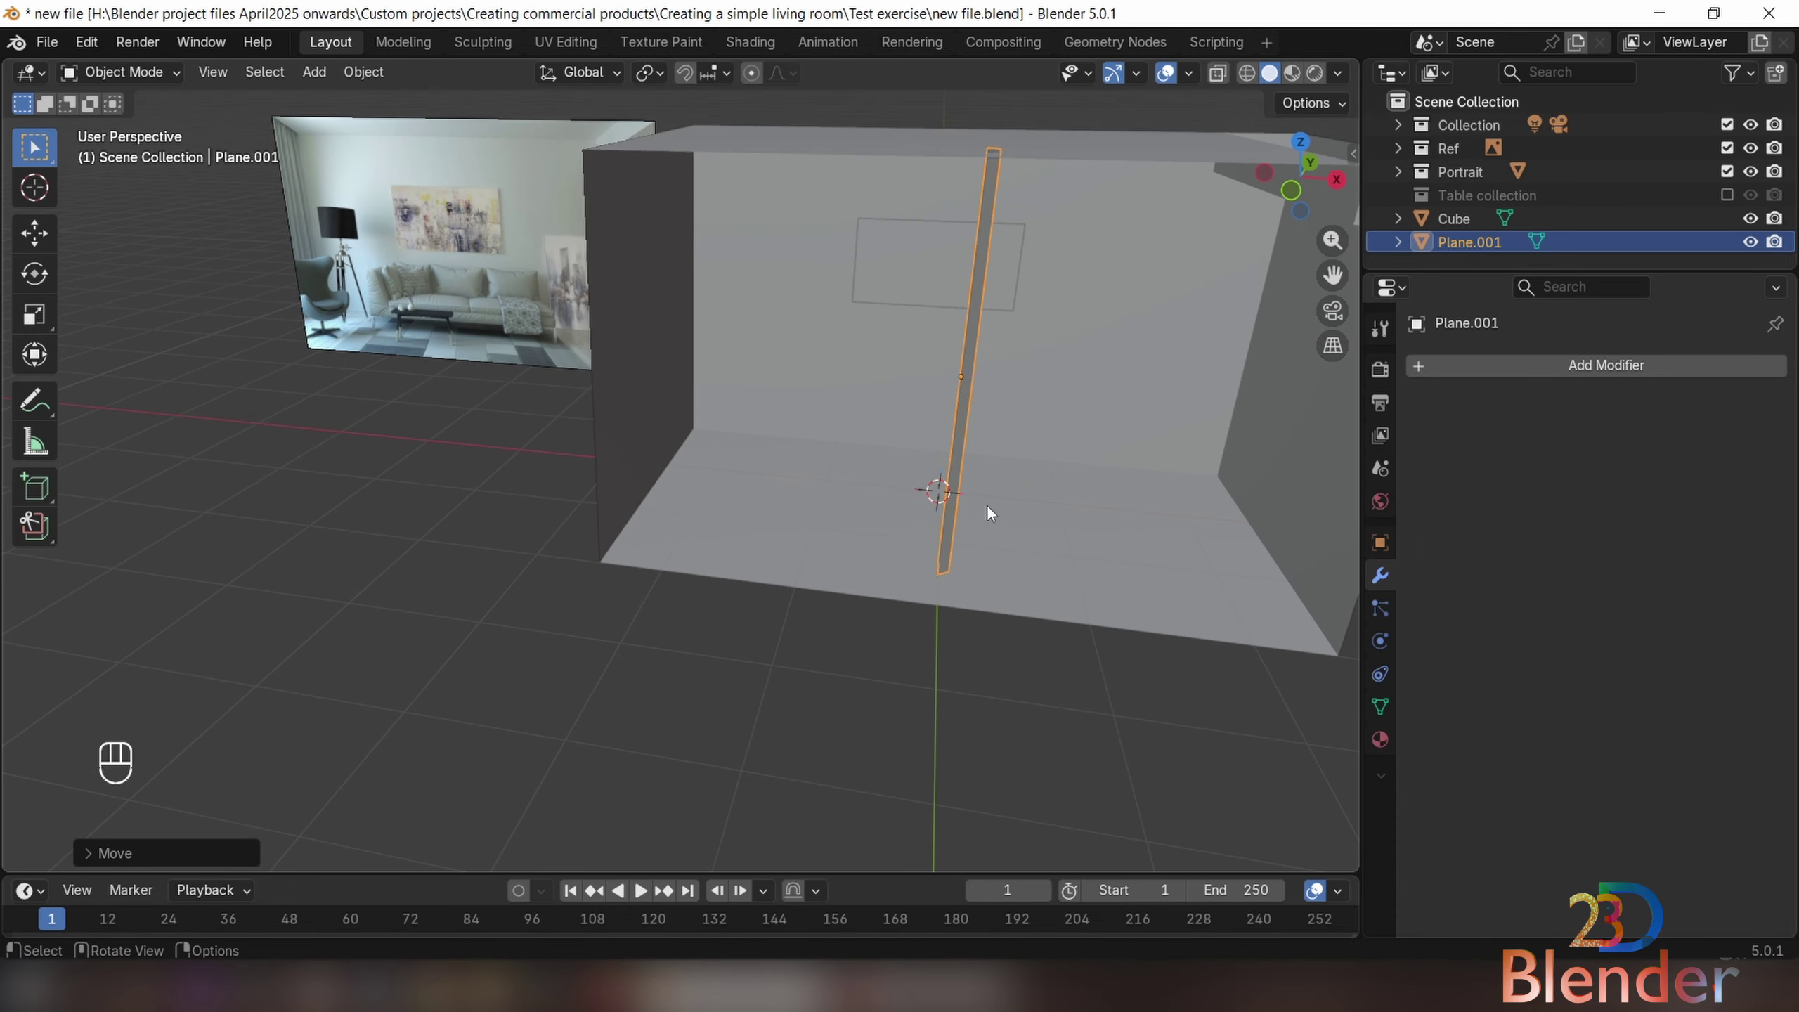
key("g")
key("x")
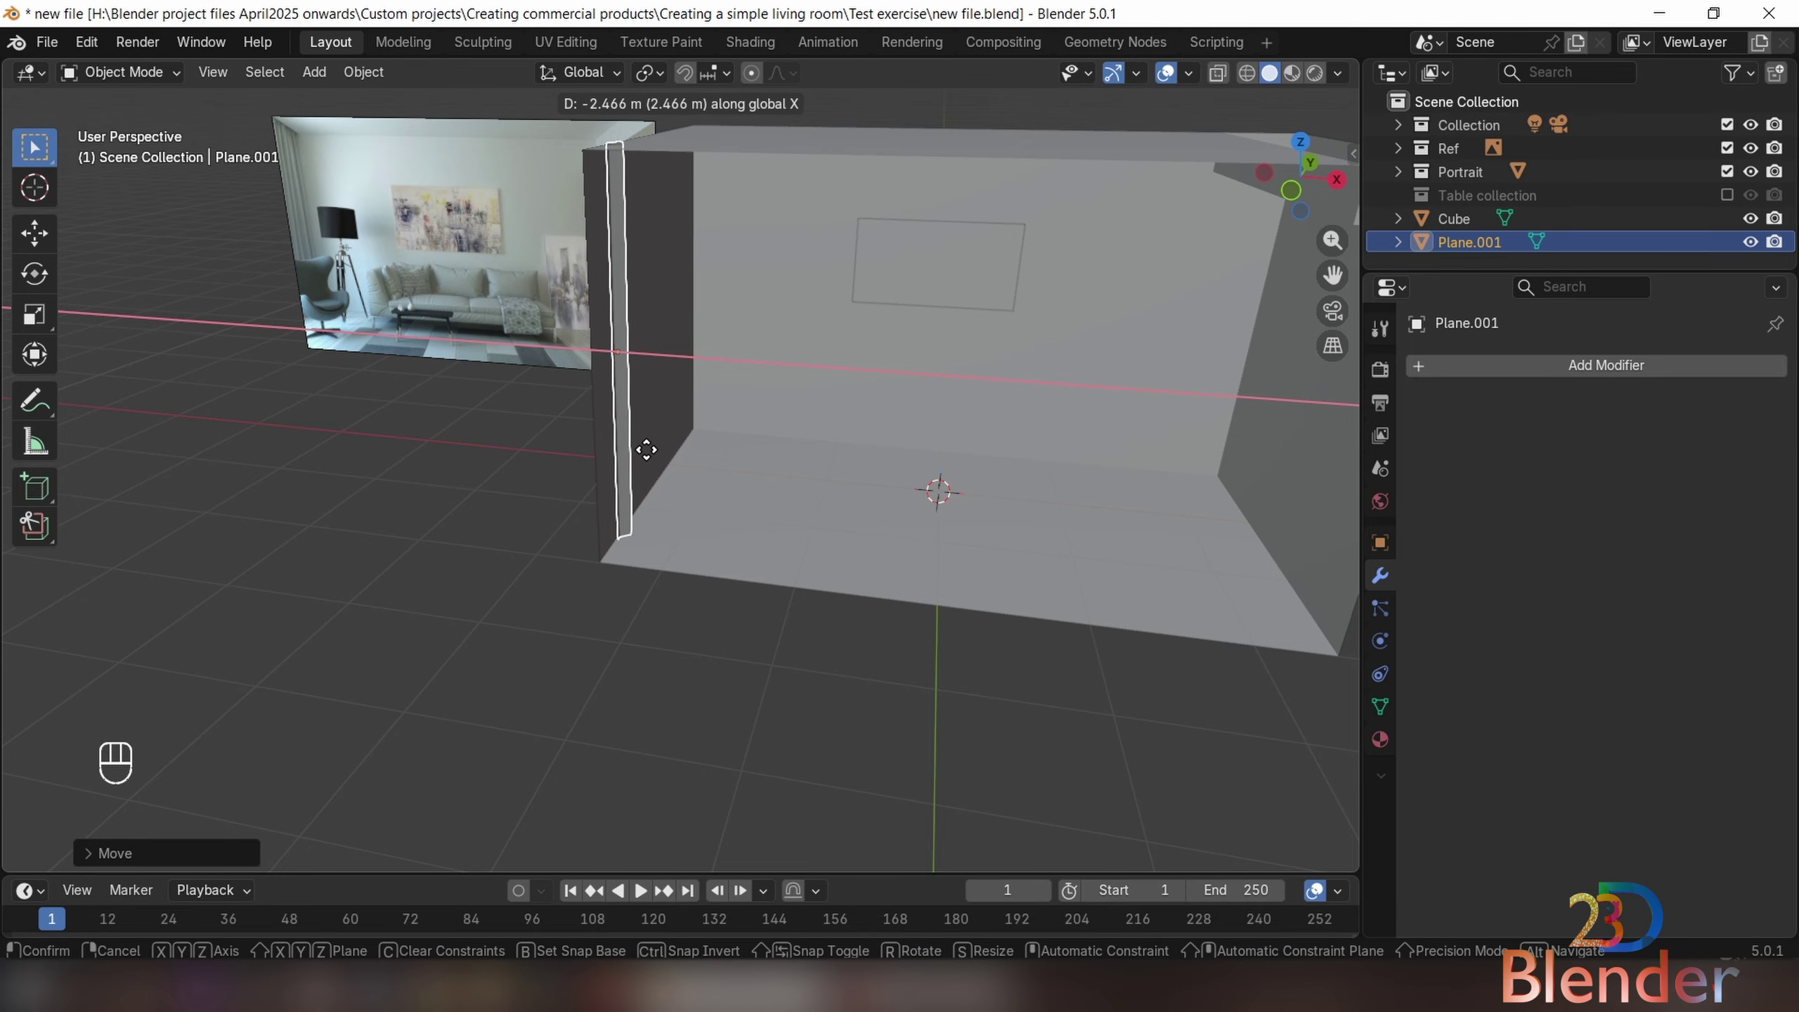
left_click(637, 450)
Nudge the curtain strip slightly along X so it sits against the inner face of the side wall
middle_click_drag(638, 450, 453, 415)
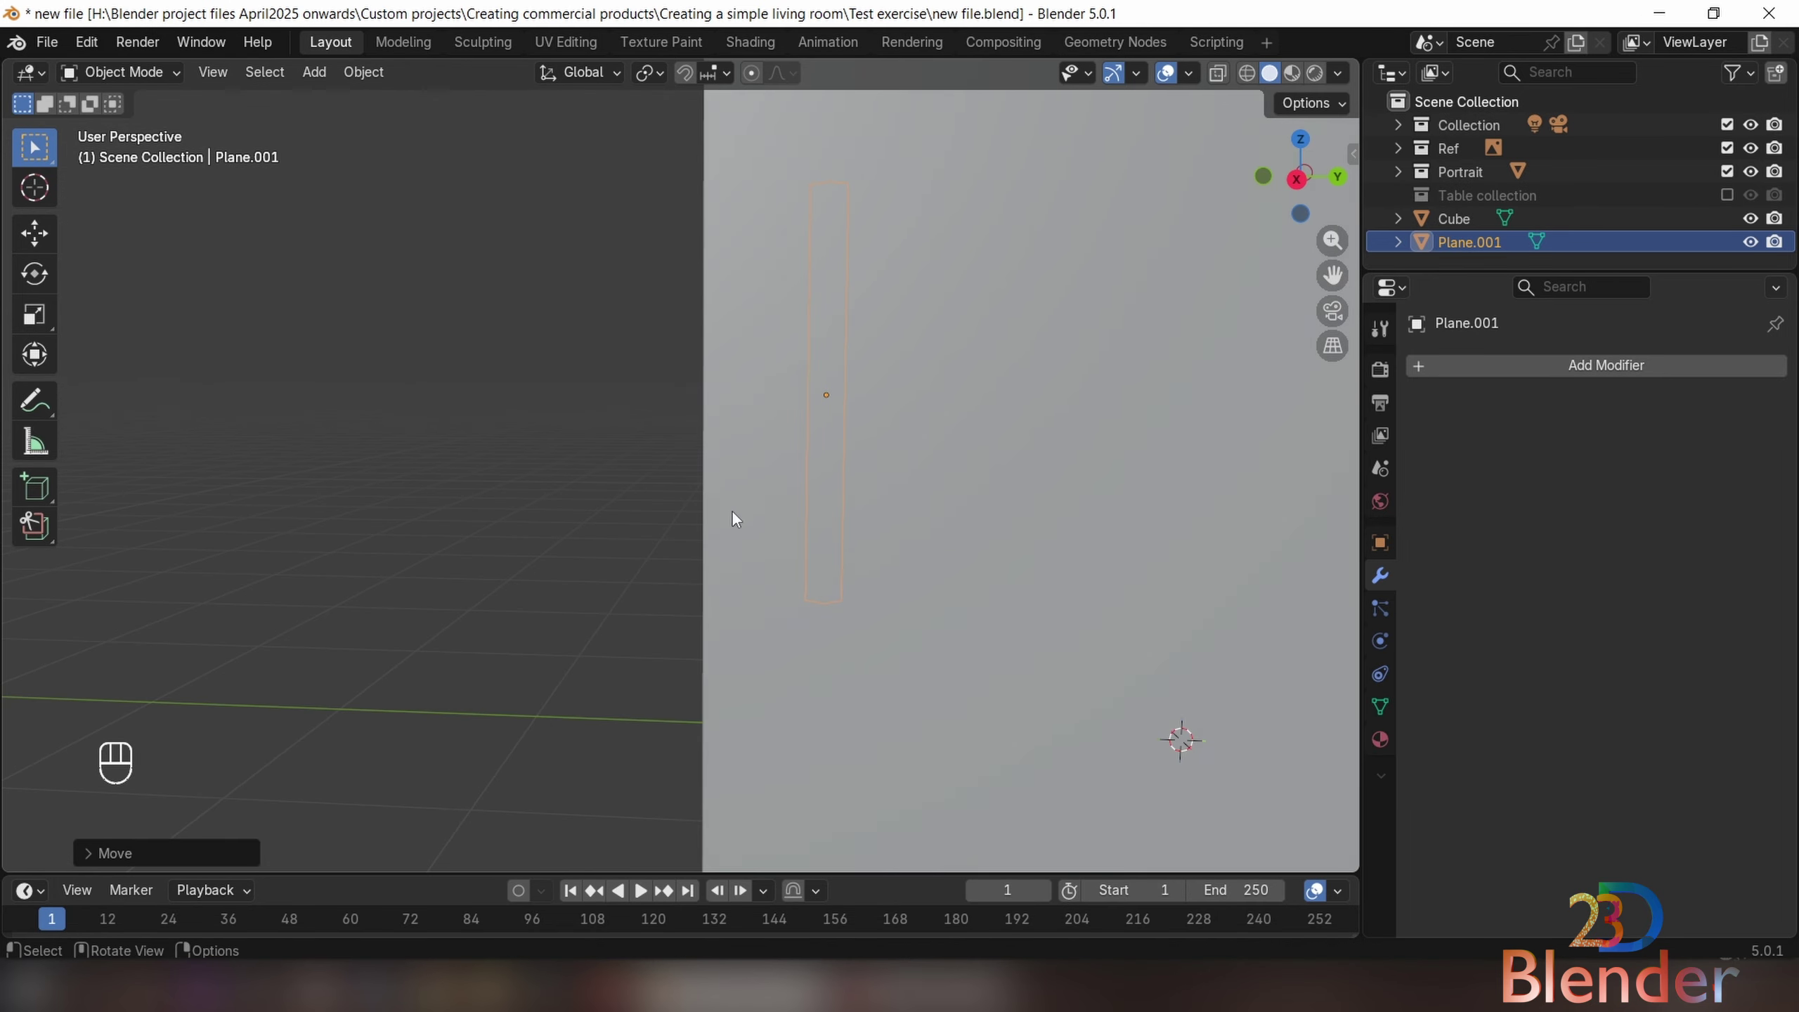
scroll(740, 496, "up", 3)
middle_click_drag(757, 438, 669, 524, "shift")
scroll(761, 474, "down", 3)
middle_click_drag(794, 482, 937, 511)
scroll(779, 468, "up", 2)
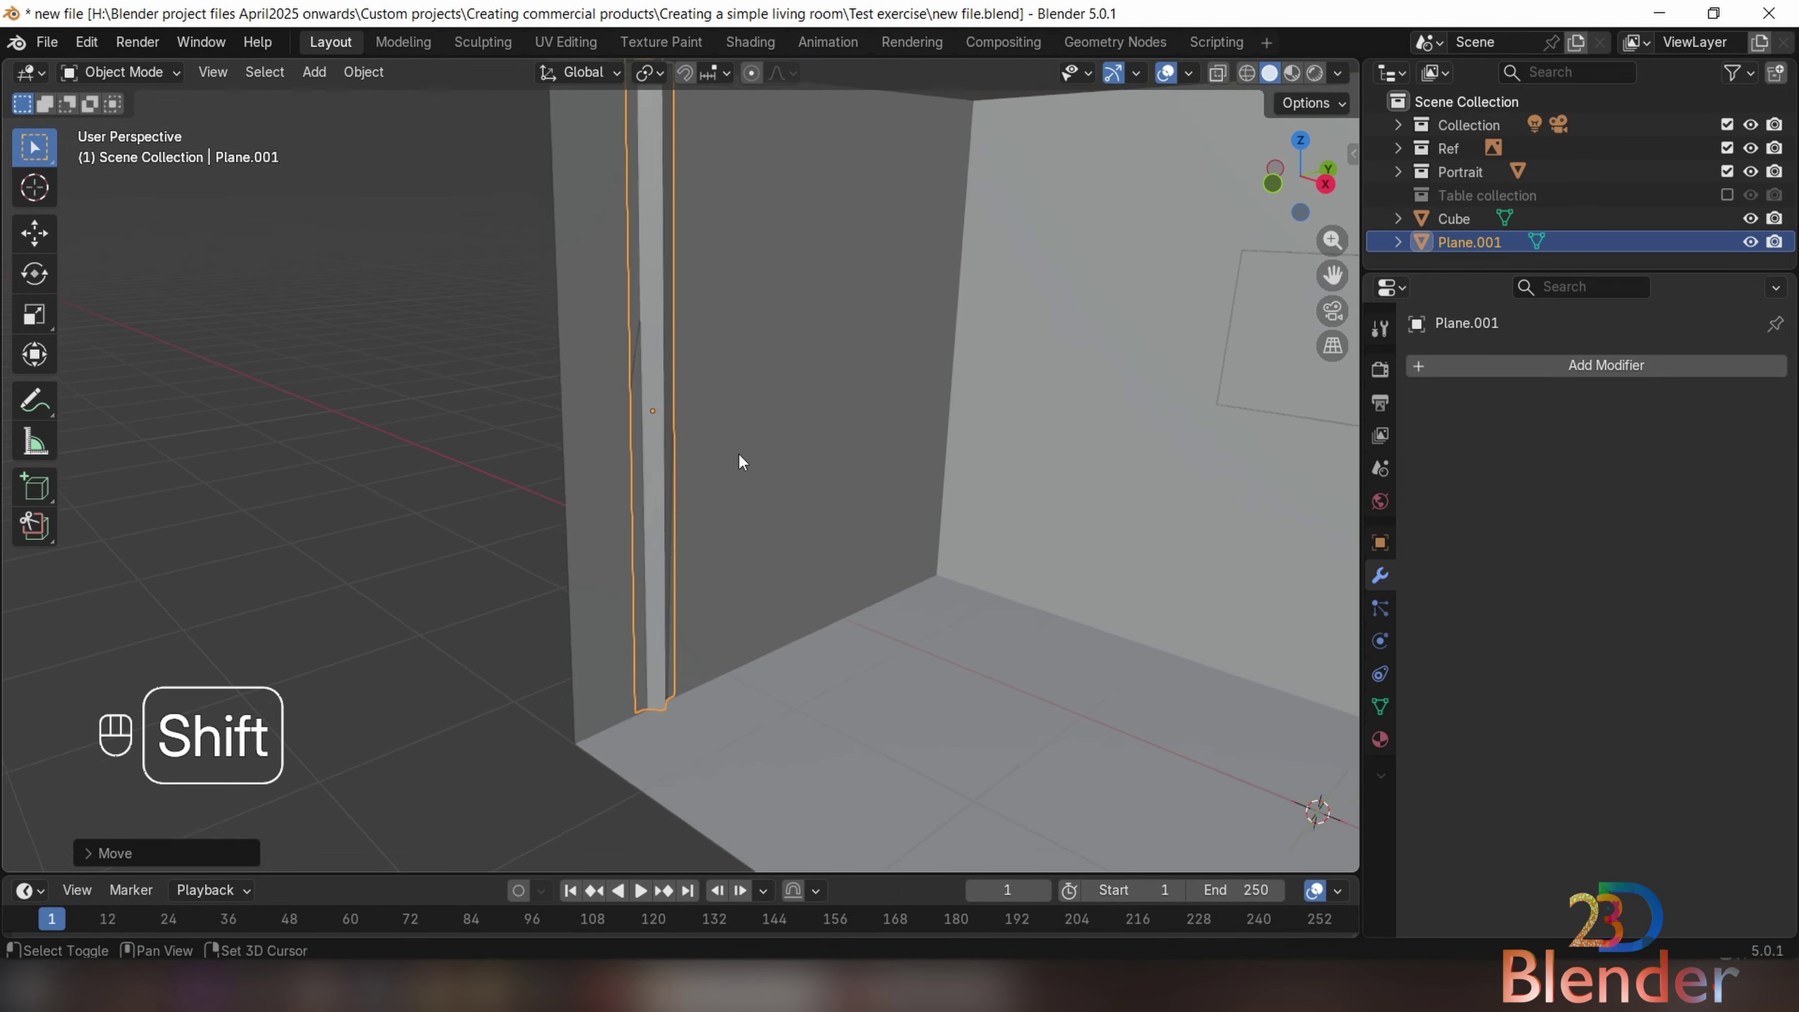
middle_click_drag(737, 461, 774, 528, "shift")
key("g")
key("y")
key("x")
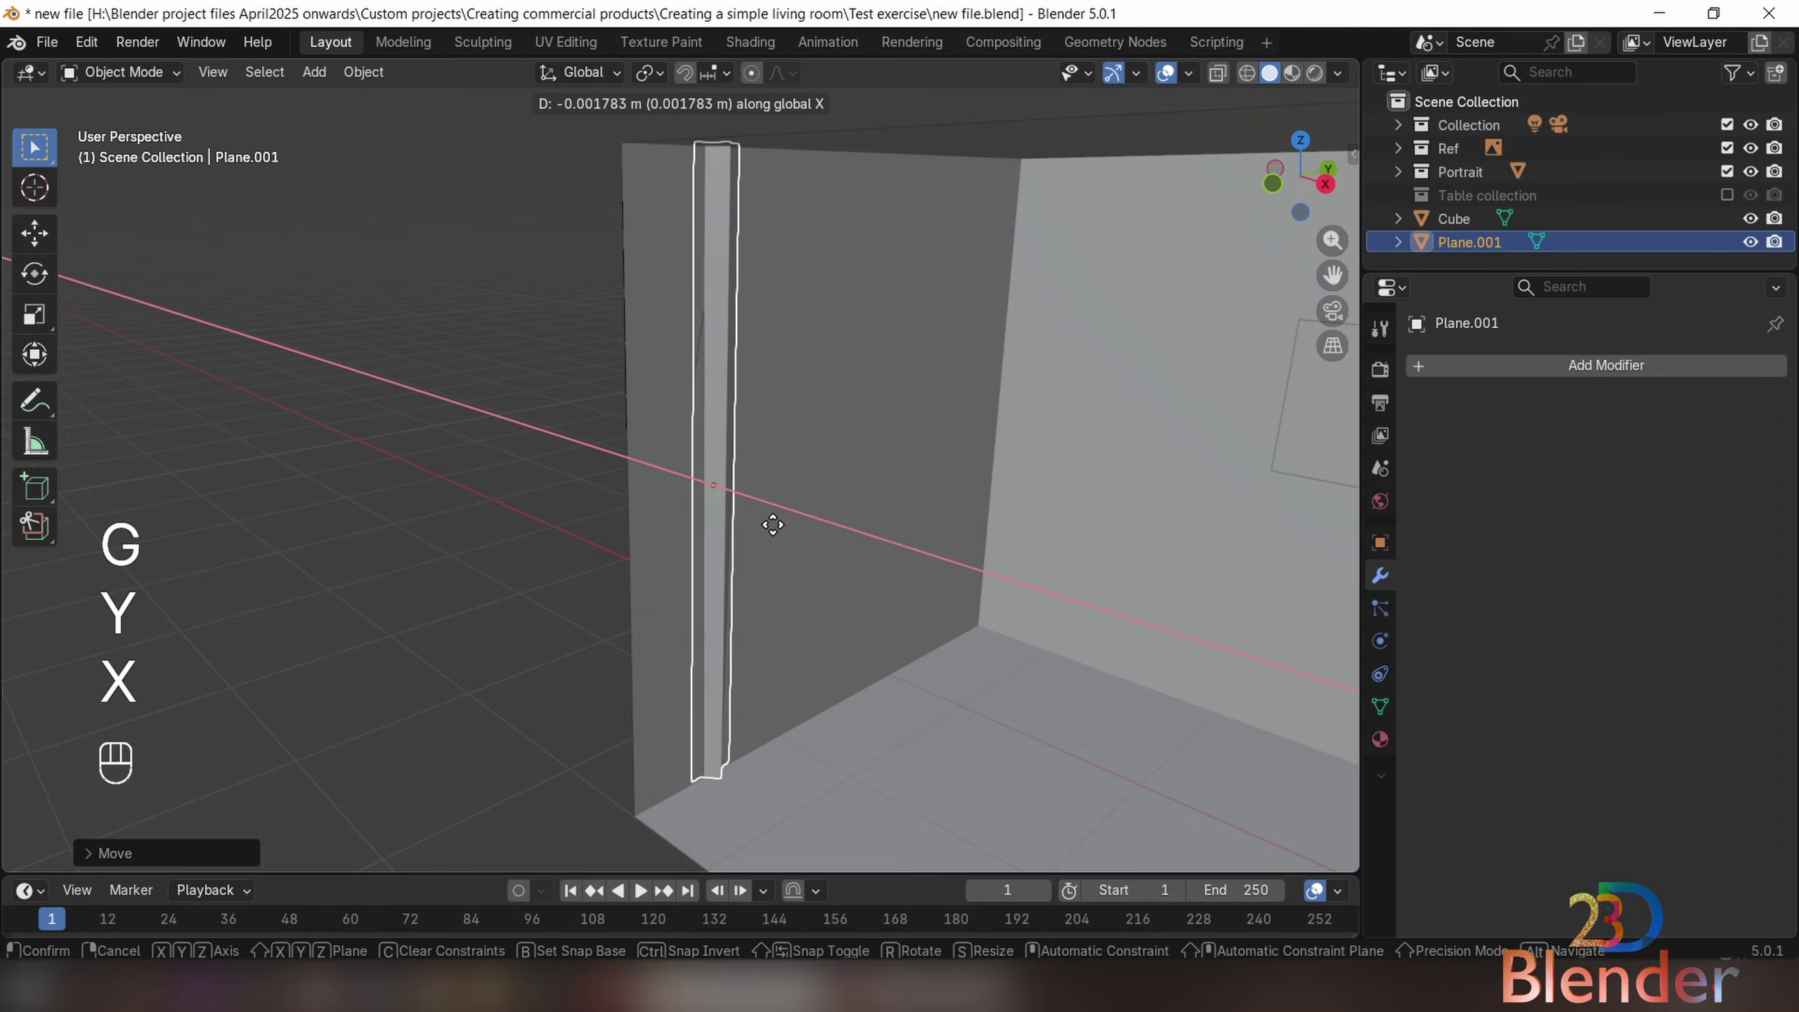
left_click(779, 523)
Move the strip about -0.36 m along Y to line it up with the front edge of the side wall
middle_click_drag(784, 523, 823, 526)
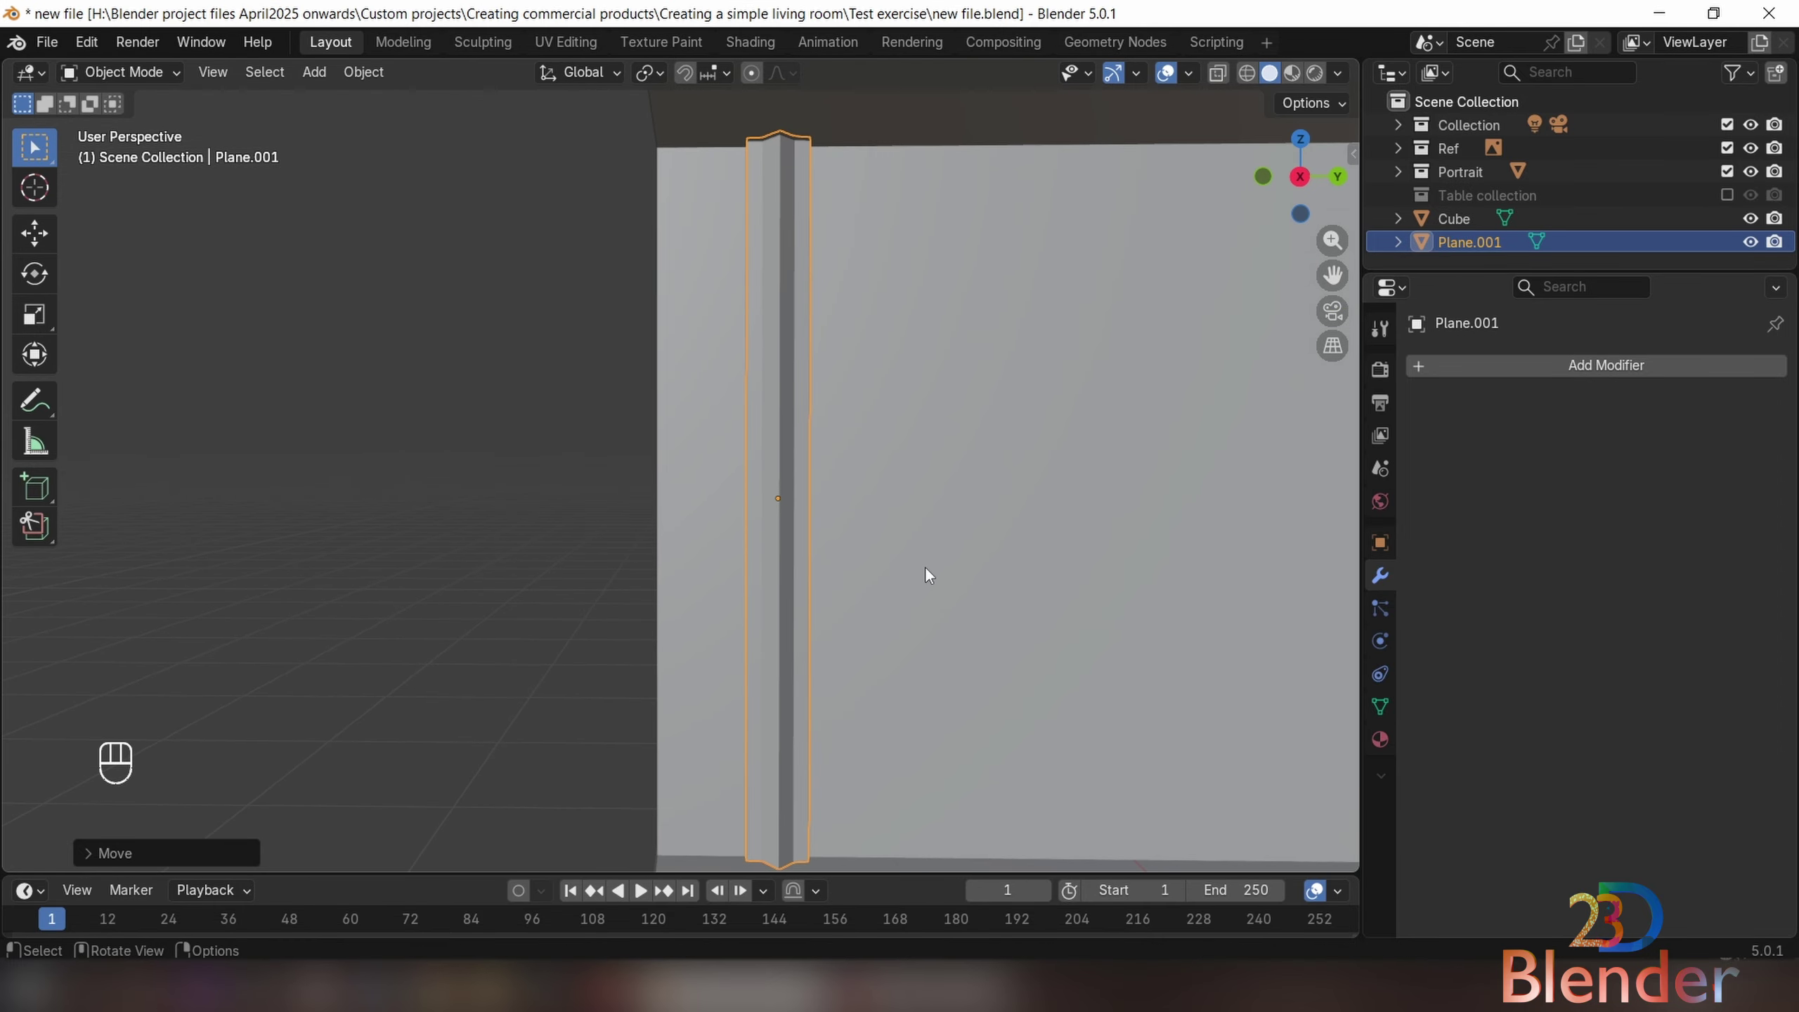
key("g")
key("y")
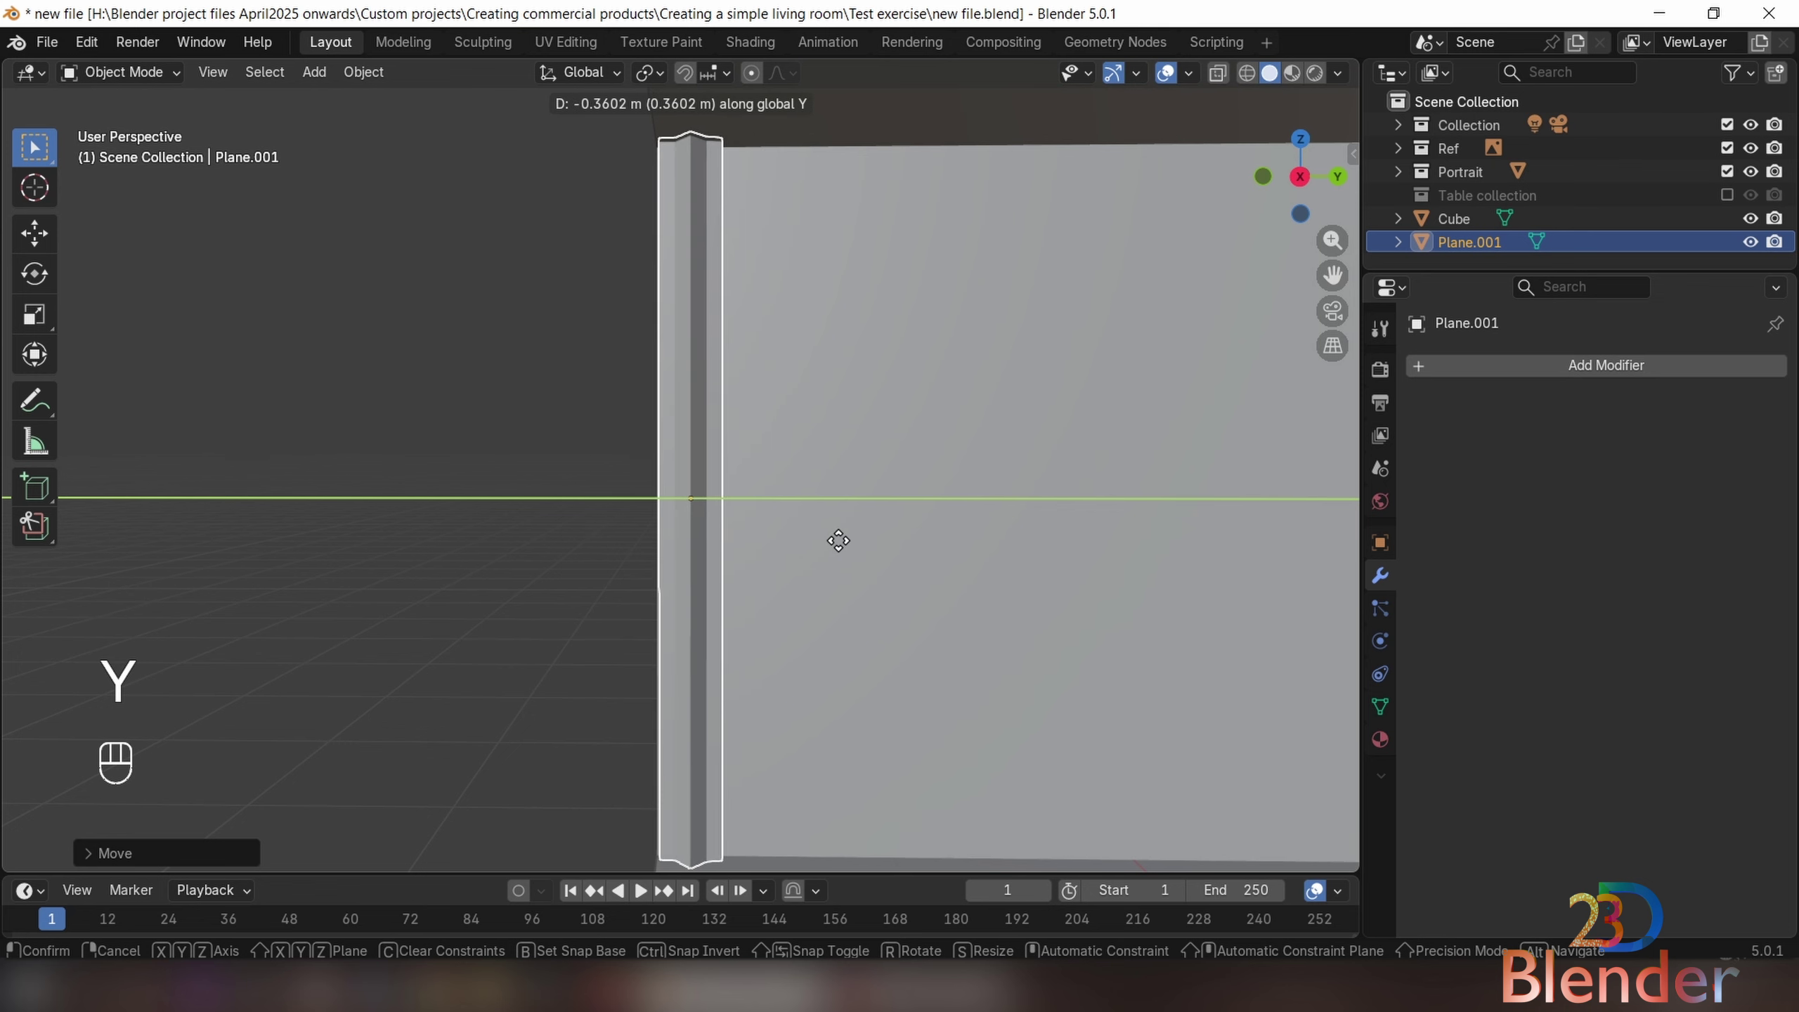
left_click(838, 540)
Check the strip's placement against the side wall's front edge from several angles
scroll(607, 508, "down", 3)
middle_click_drag(607, 509, 698, 542)
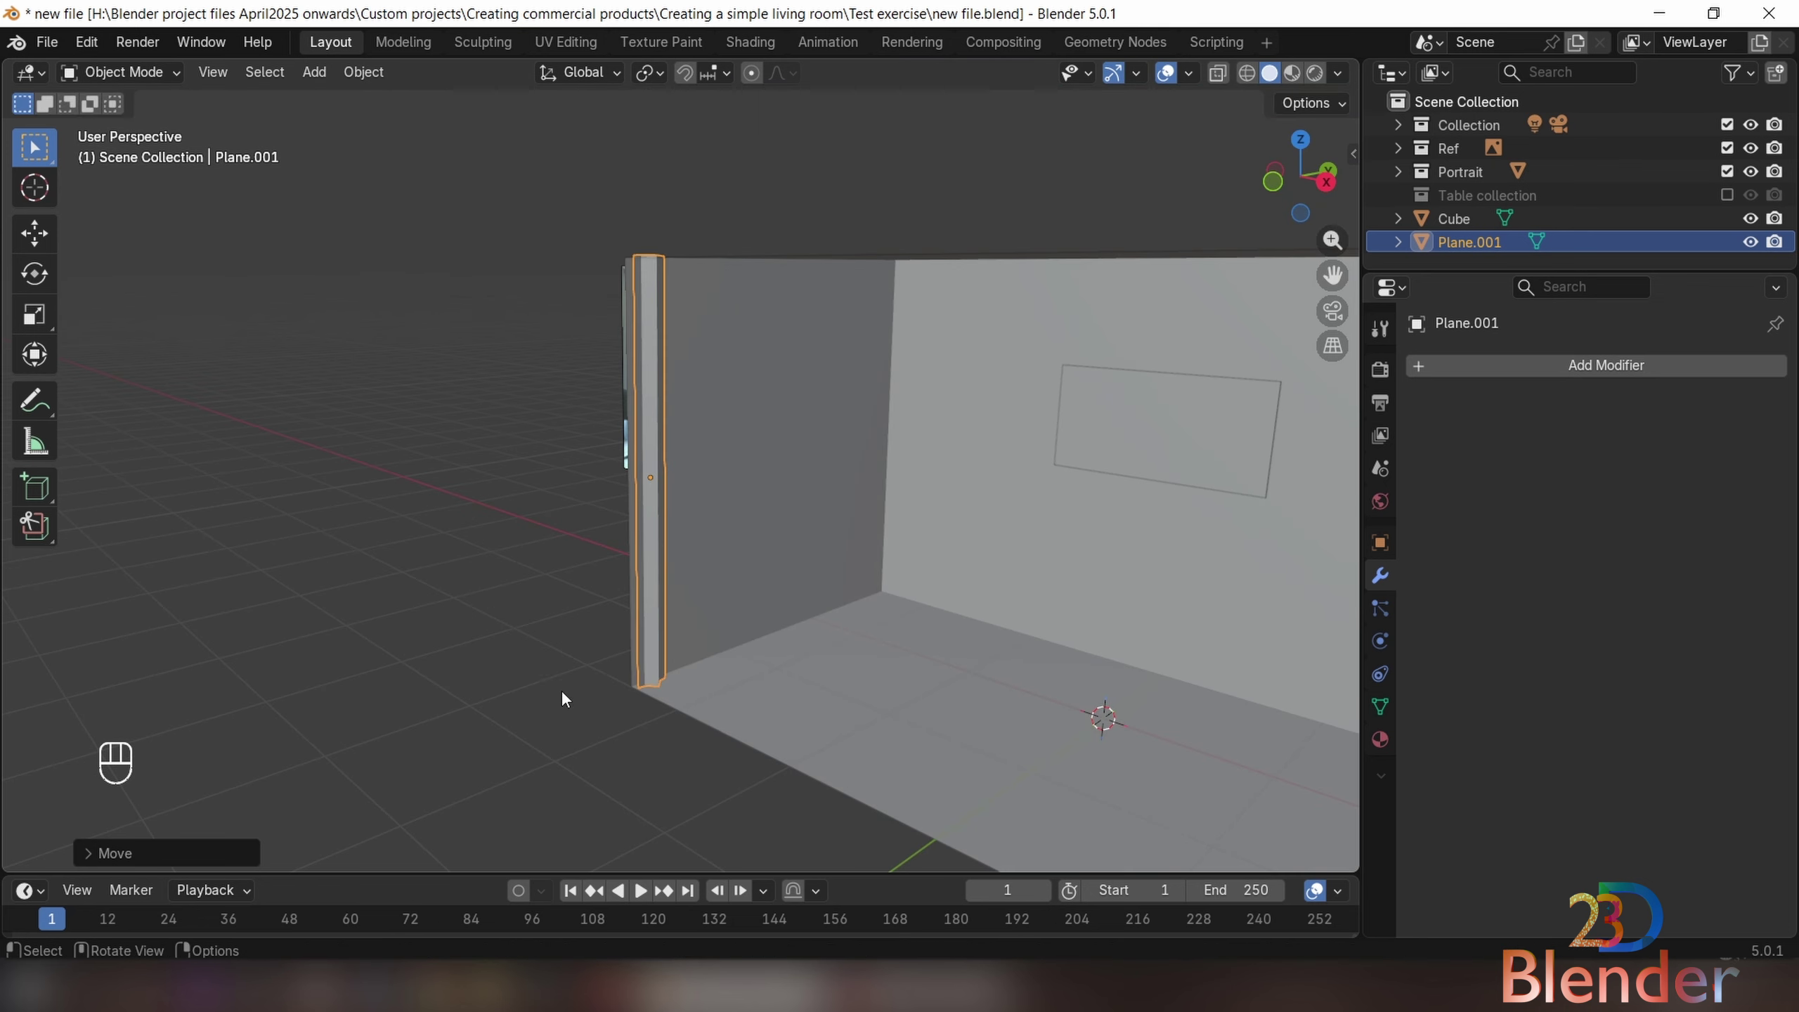
left_click(560, 690)
middle_click_drag(559, 690, 766, 572)
left_click(682, 599)
scroll(658, 584, "down", 3)
scroll(751, 568, "up", 2)
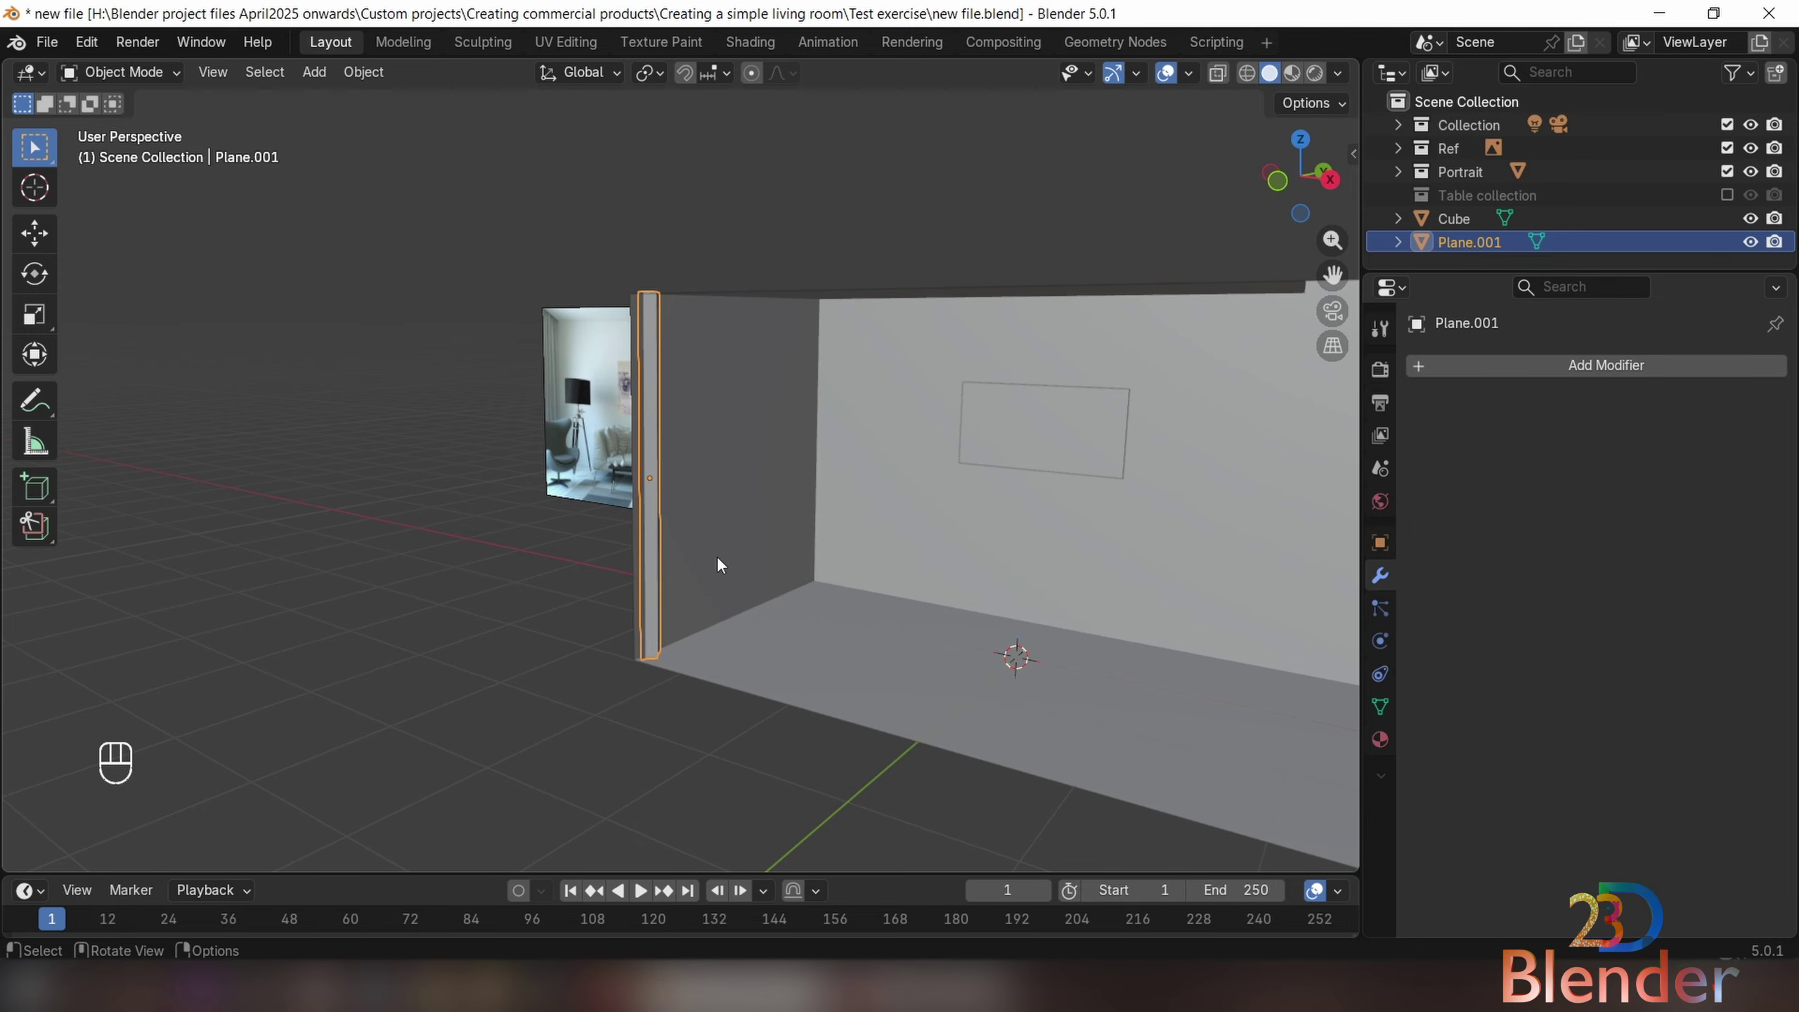
middle_click_drag(815, 491, 663, 498)
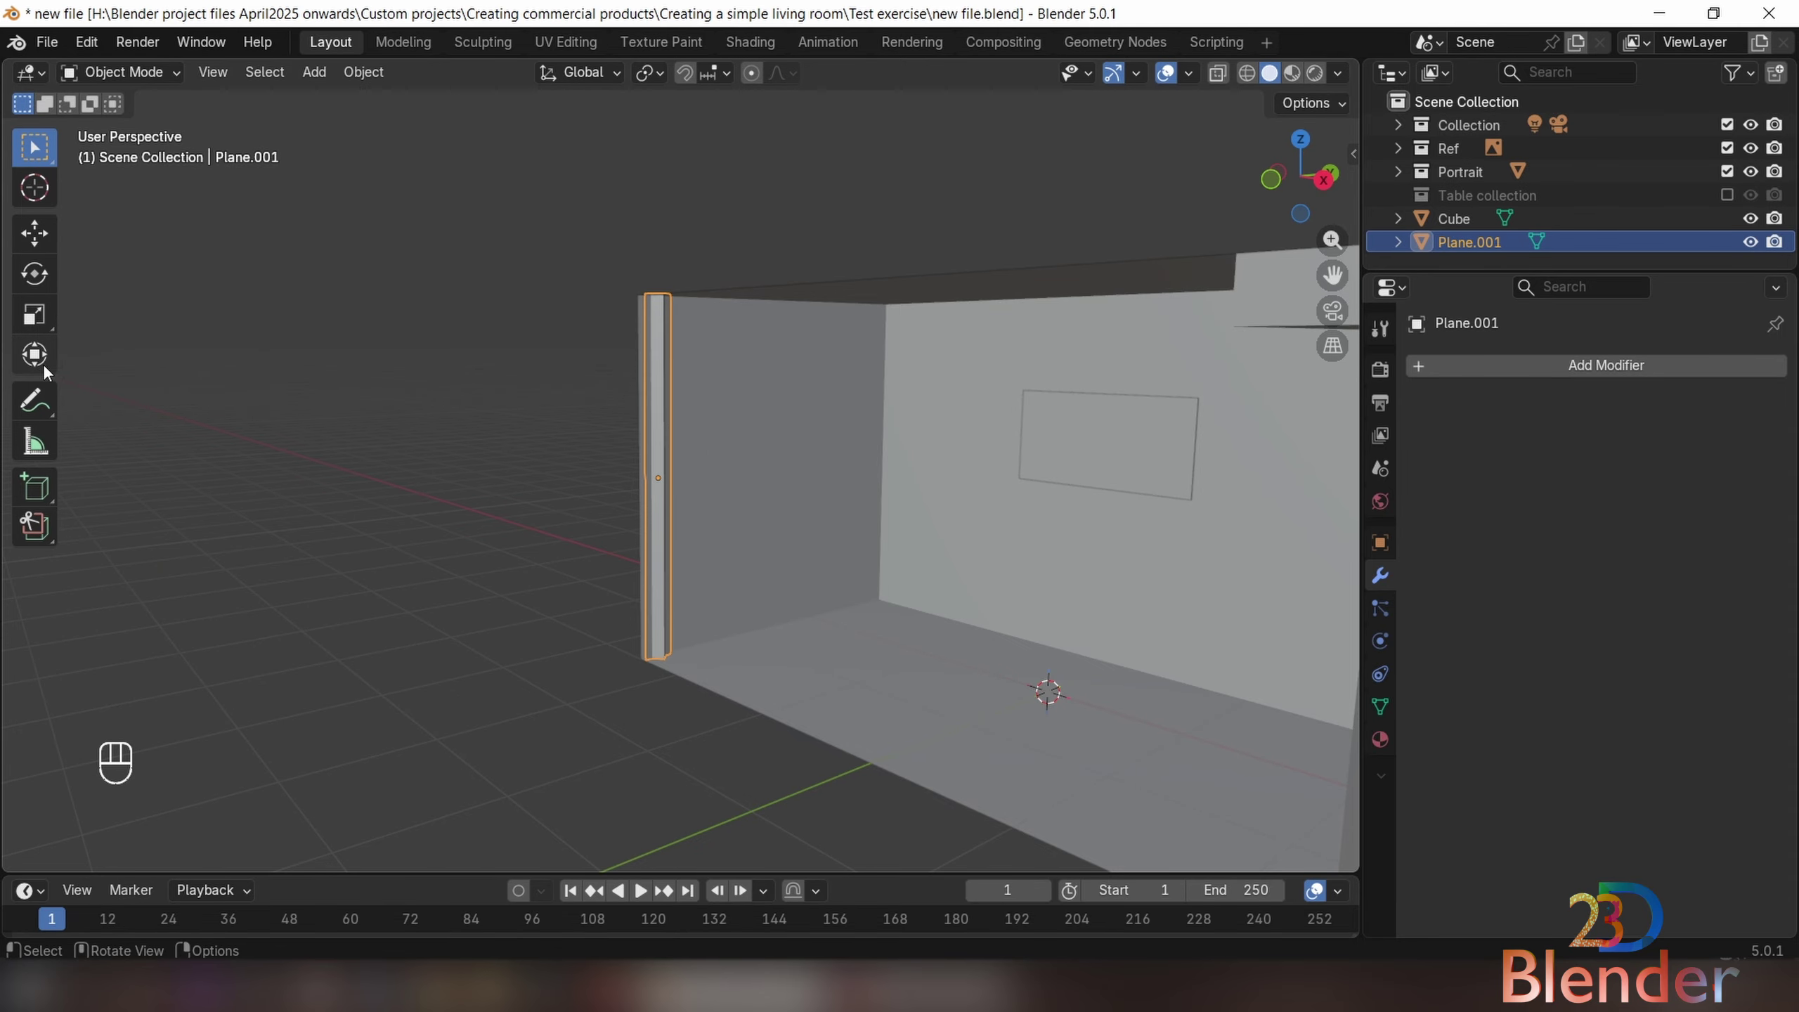
Draw an annotation arrow from the strip along the side wall, remove the annotation, and return to the Select Box tool
left_click(32, 403)
mouse_move(673, 488)
left_mouse_down()
mouse_move(868, 461)
mouse_move(837, 496)
left_mouse_up()
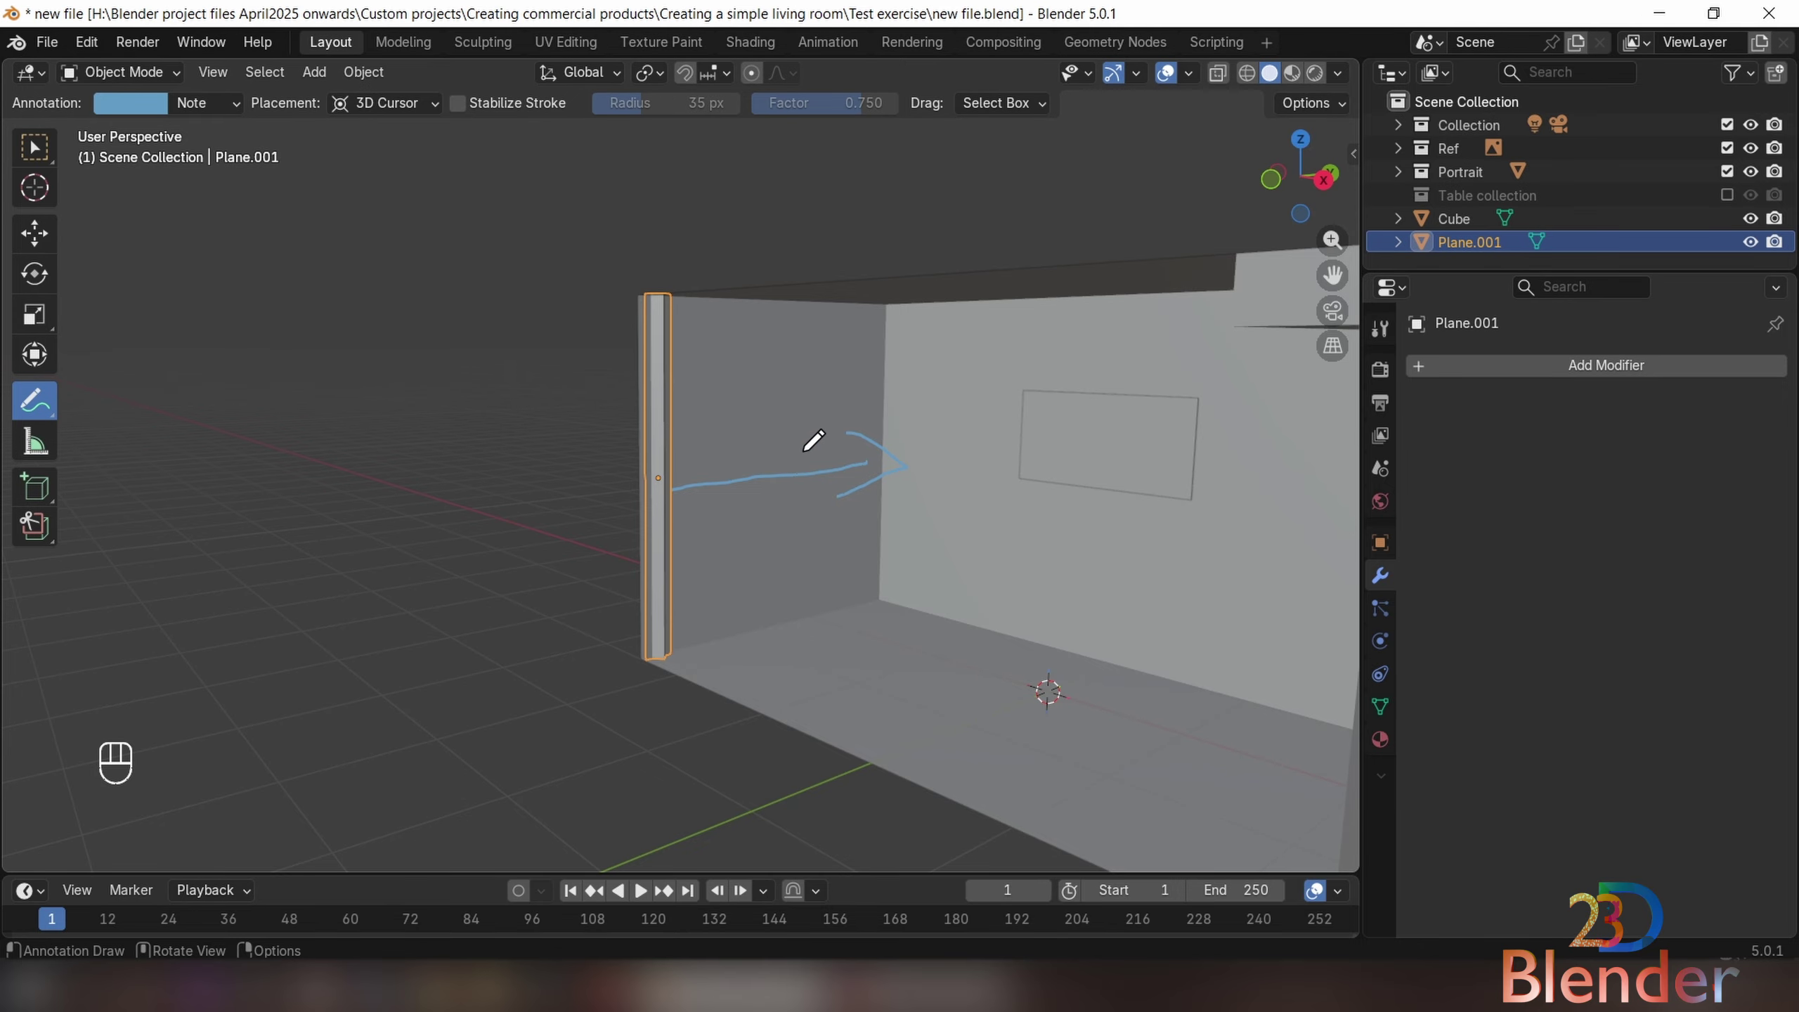
mouse_move(688, 437)
left_mouse_down()
mouse_move(870, 438)
mouse_move(812, 471)
left_mouse_up()
left_click(234, 105)
left_click(348, 207)
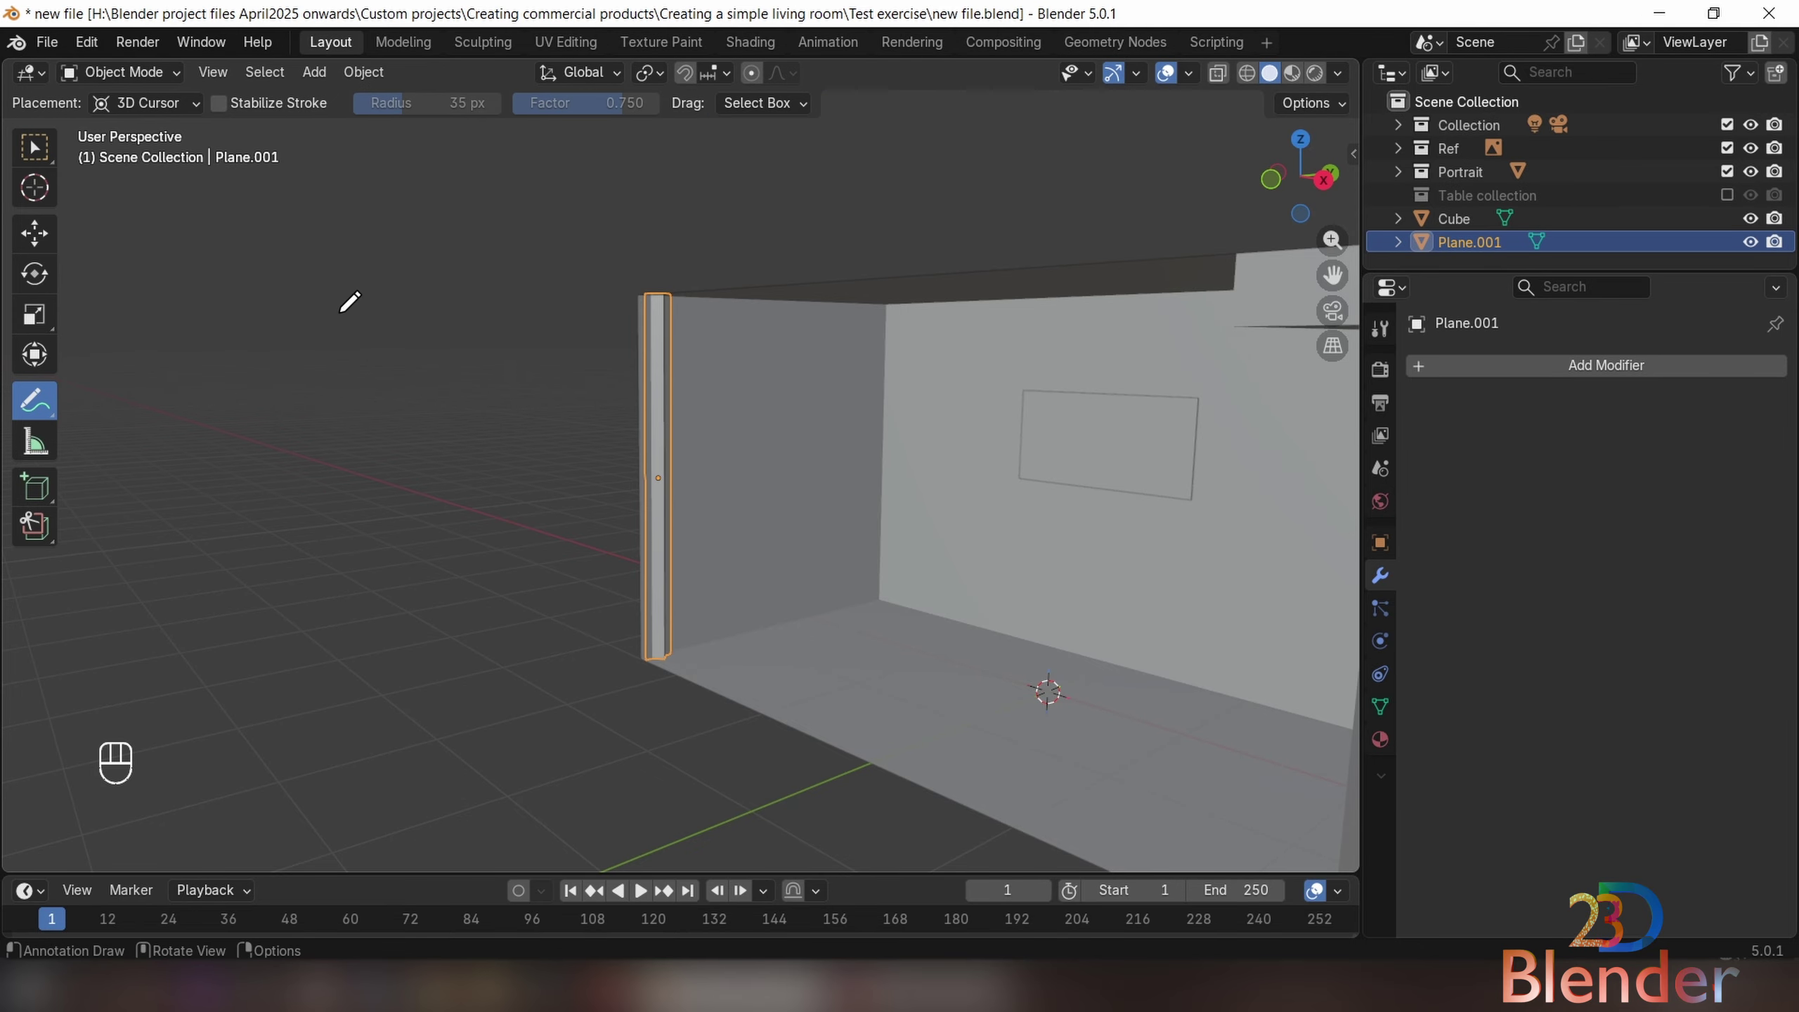
middle_click_drag(350, 302, 50, 104)
left_click(33, 147)
Add an Array modifier to the curtain strip
mouse_move(234, 241)
middle_mouse_down()
mouse_move(559, 423)
mouse_move(698, 457)
middle_mouse_up()
left_click(1565, 365)
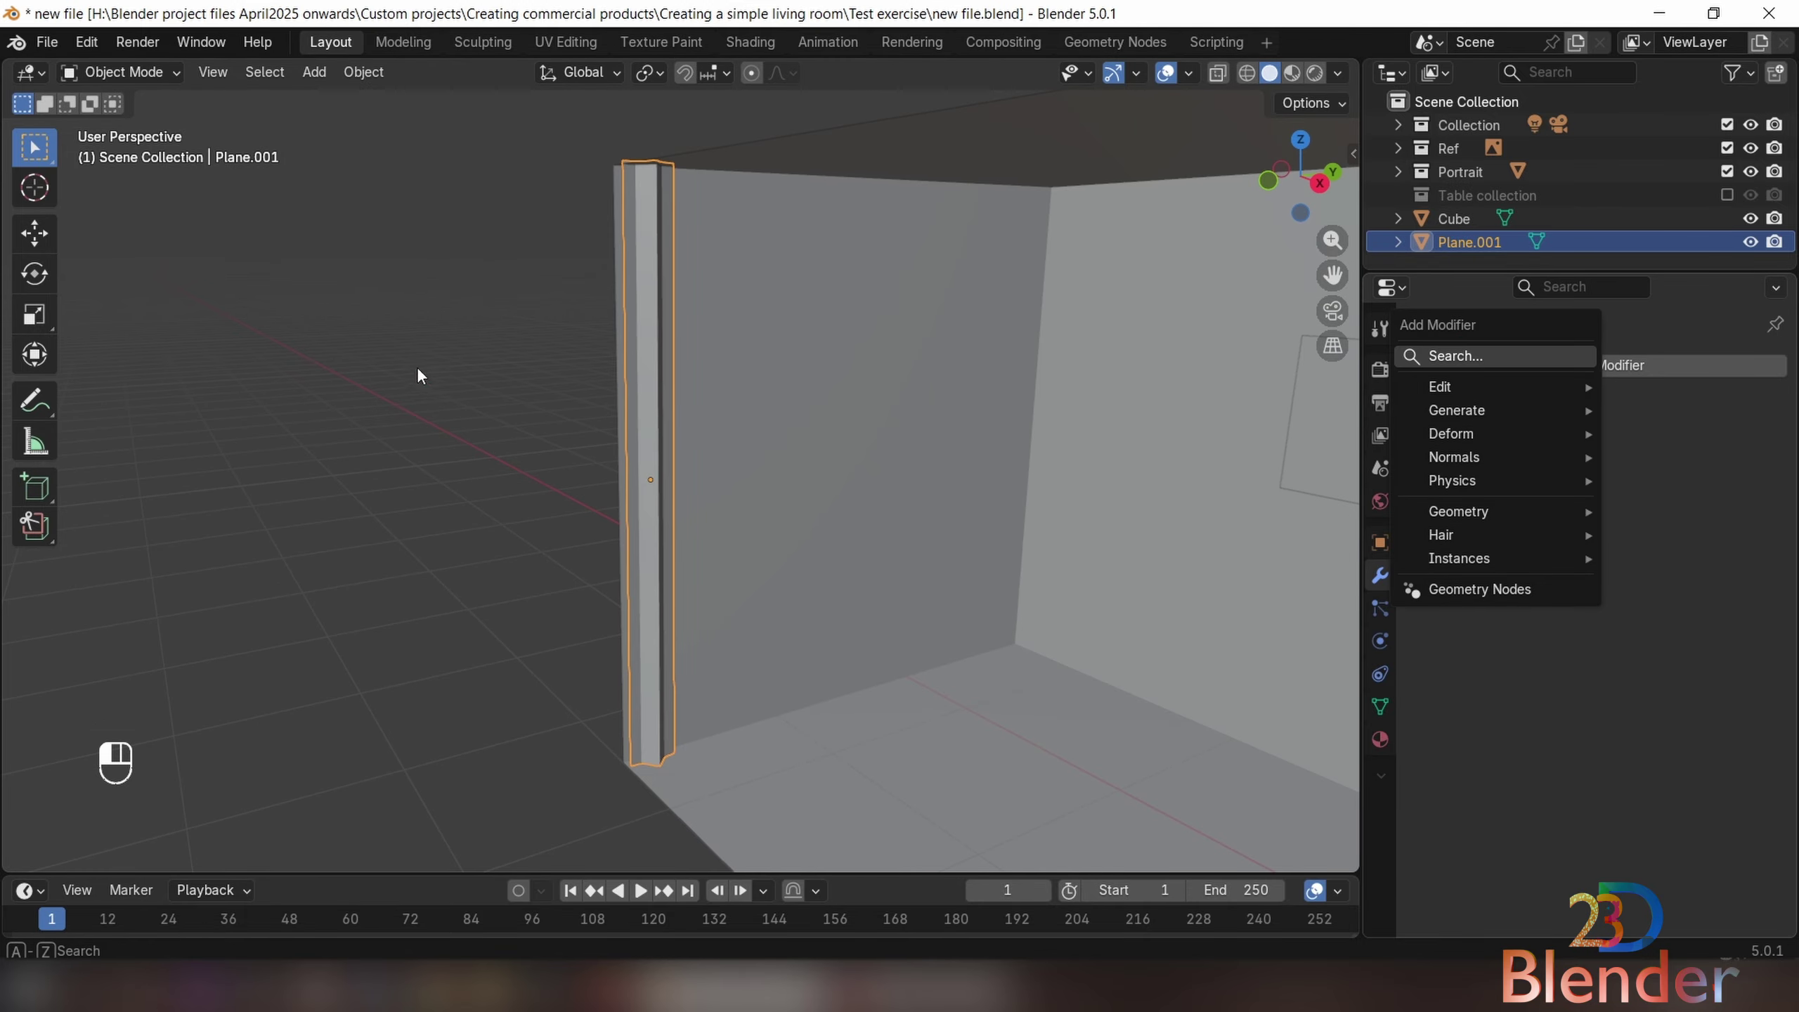
left_click(1530, 357)
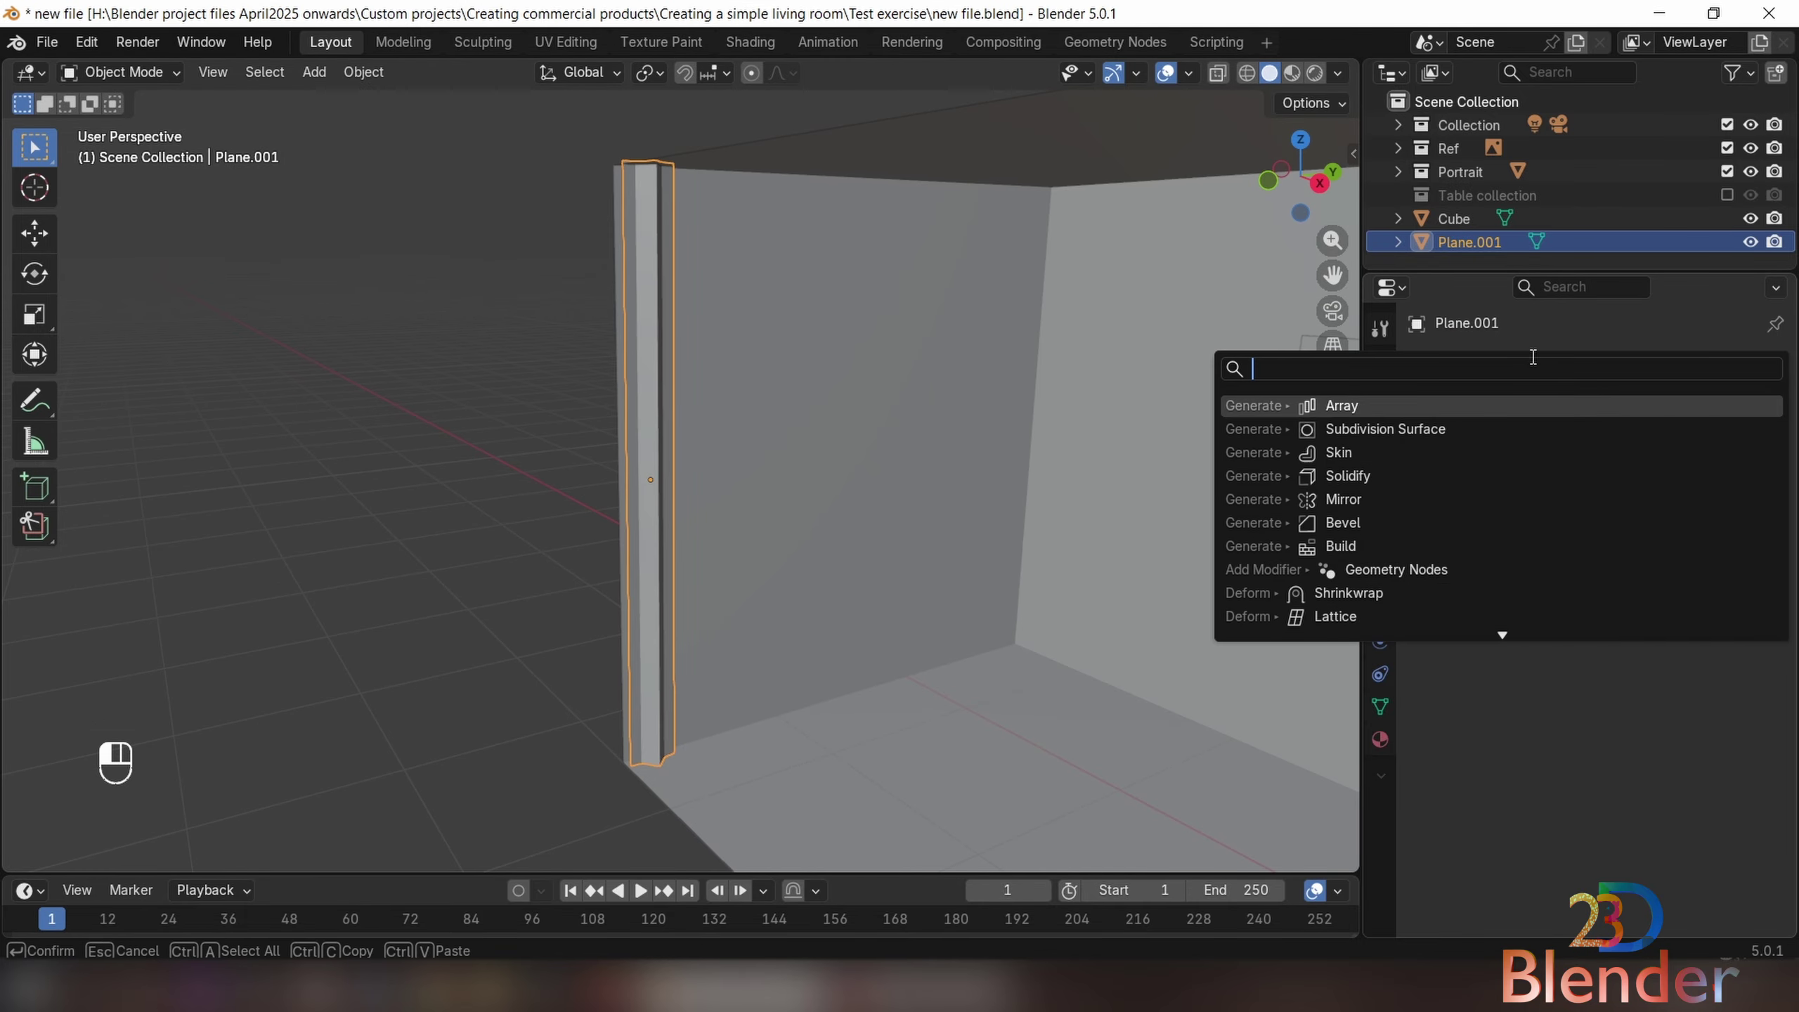
left_click(1320, 404)
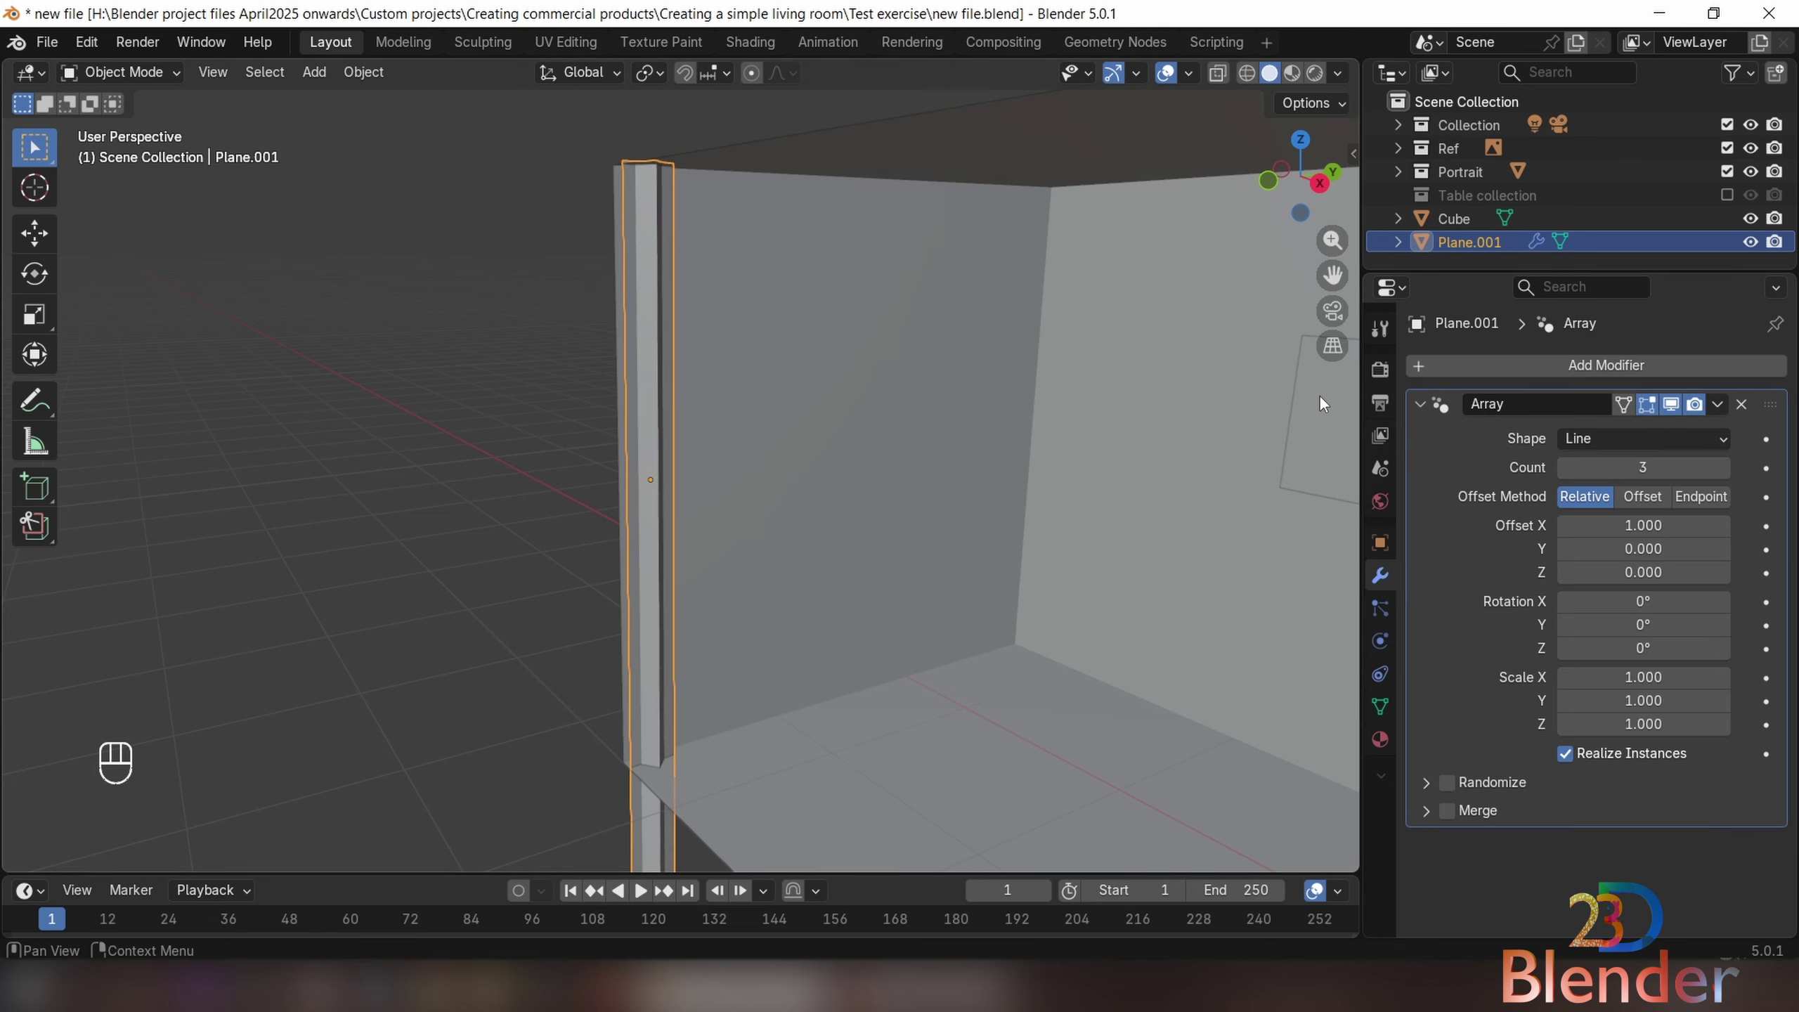
Try out the array's rotation and scale values, including an X scale of 0.580, and undo the changes
middle_click_drag(886, 448, 807, 447)
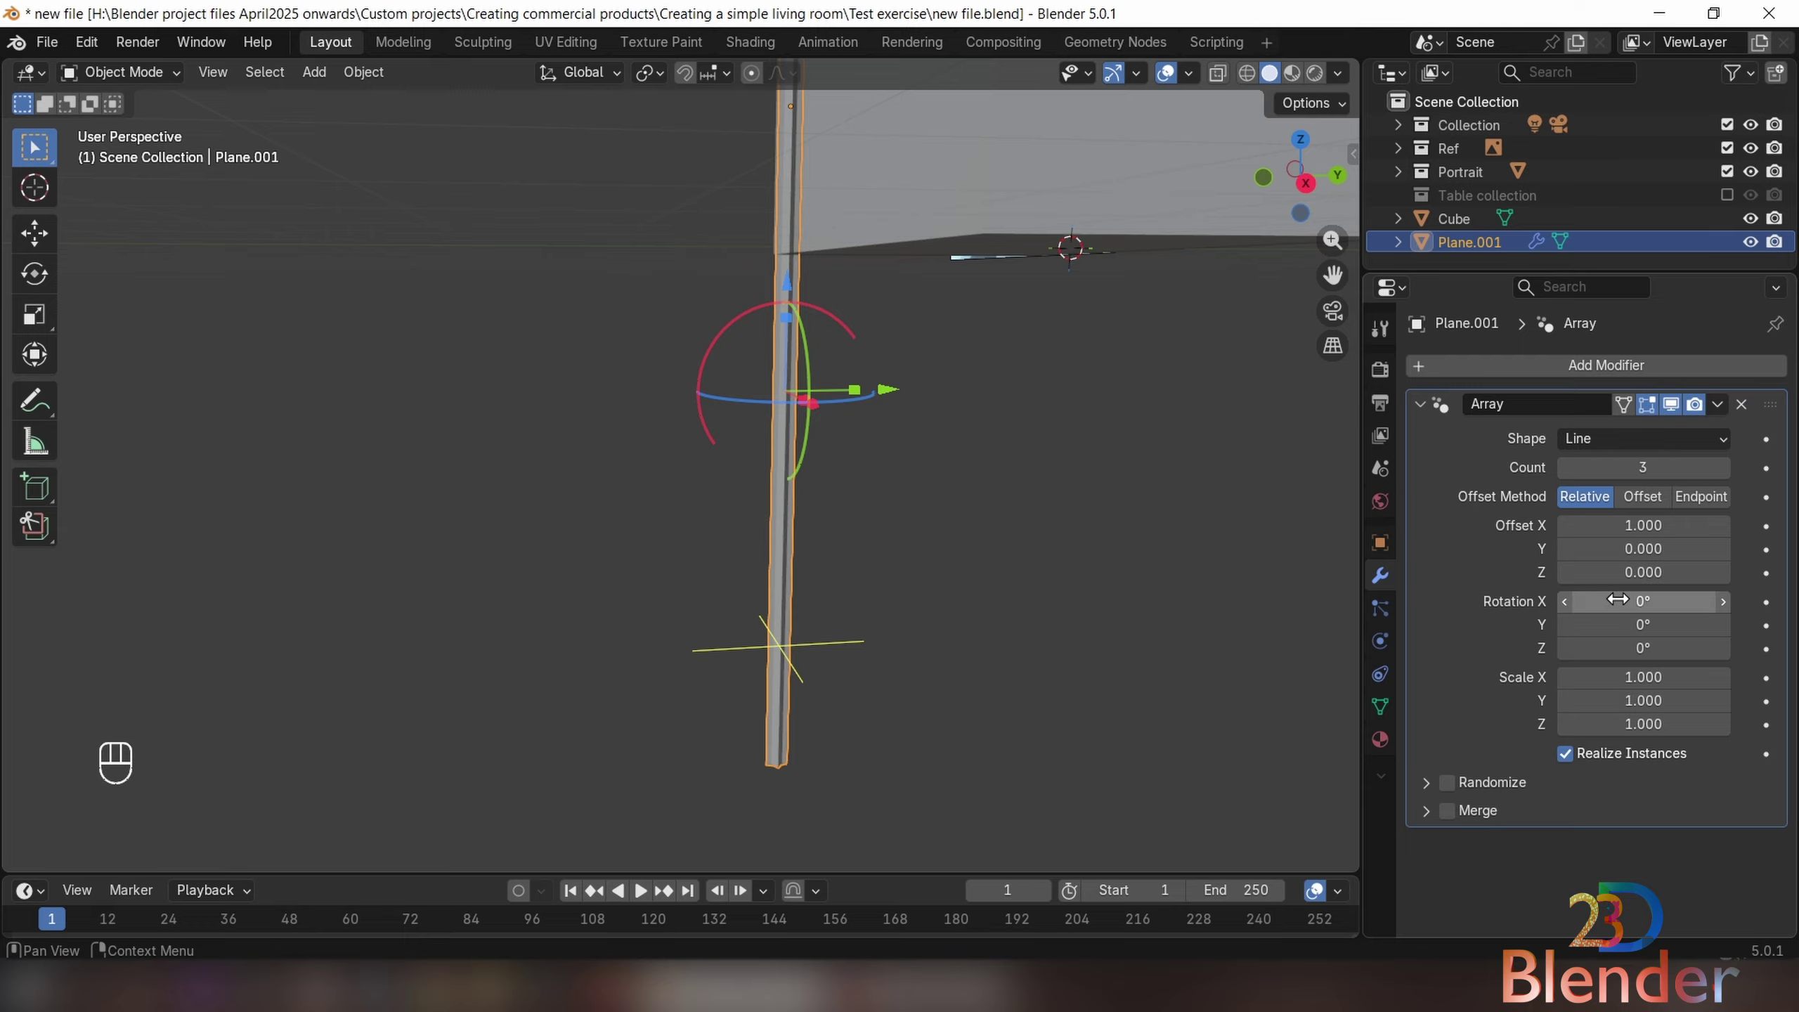
left_click_drag(1621, 602, 1616, 676)
key("ctrl+z")
key("ctrl+z")
key("ctrl+z")
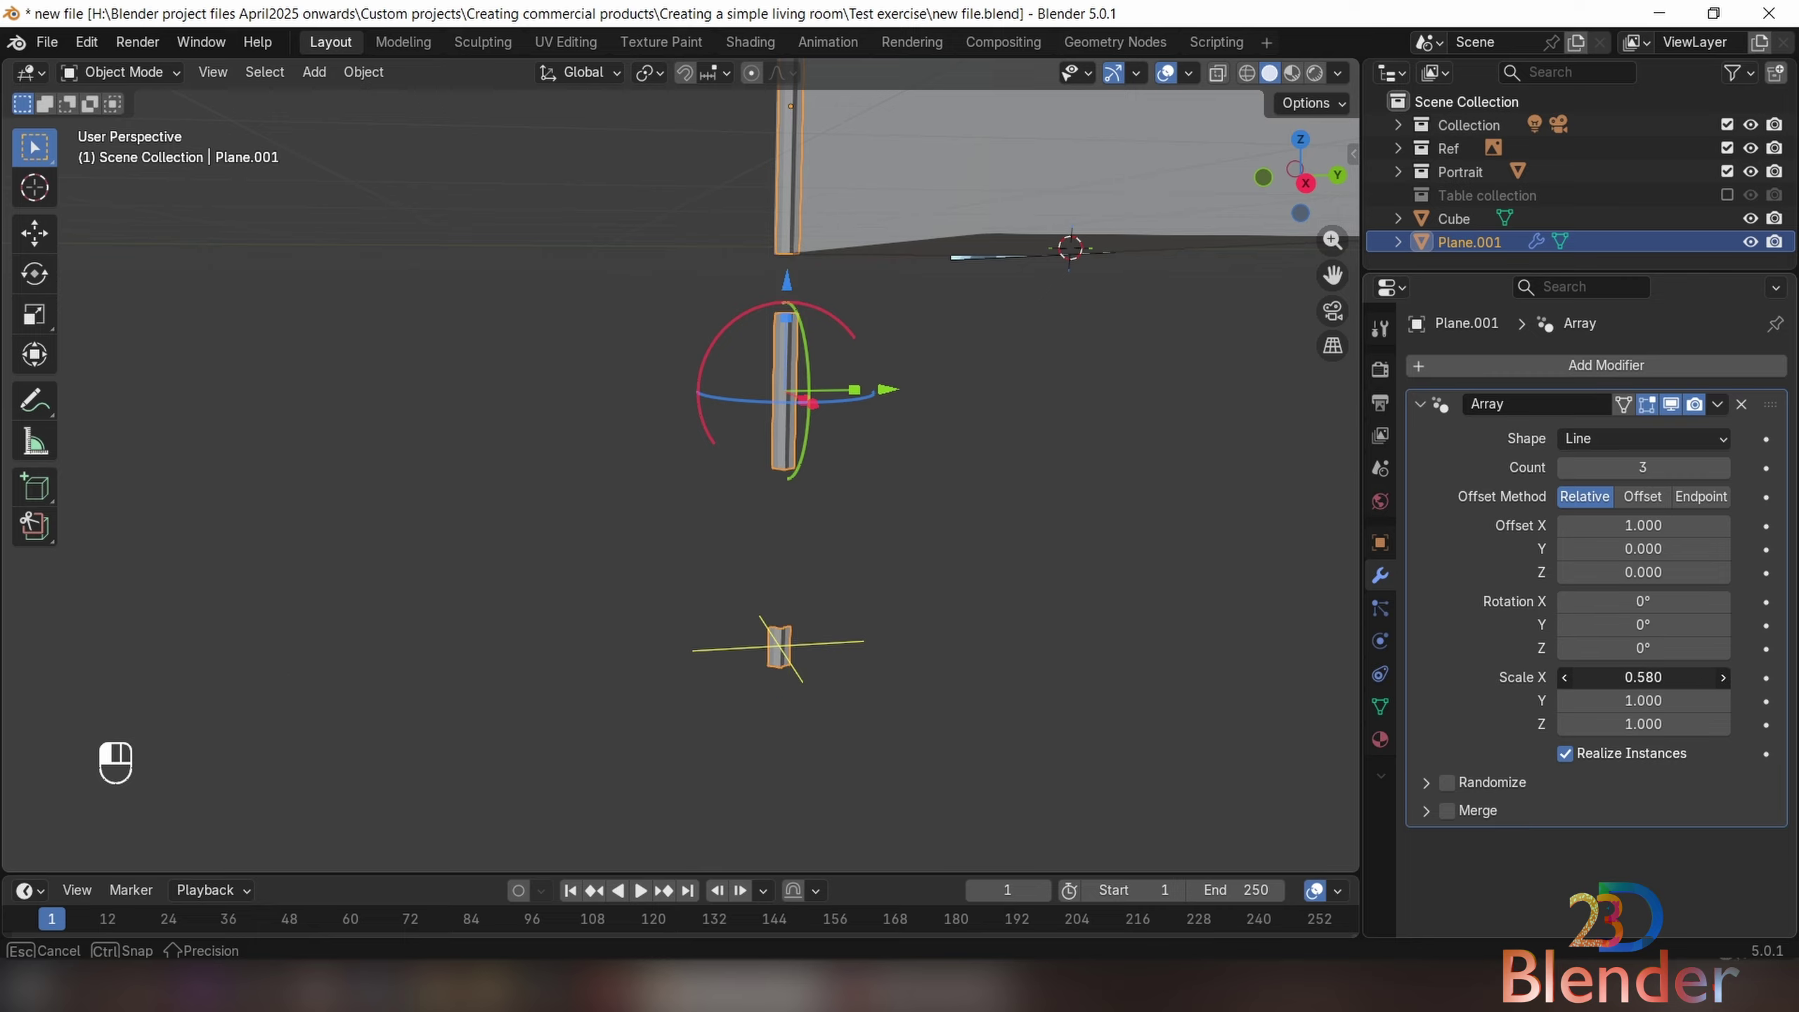
key("ctrl+z")
left_click(1425, 782)
left_click(1425, 783)
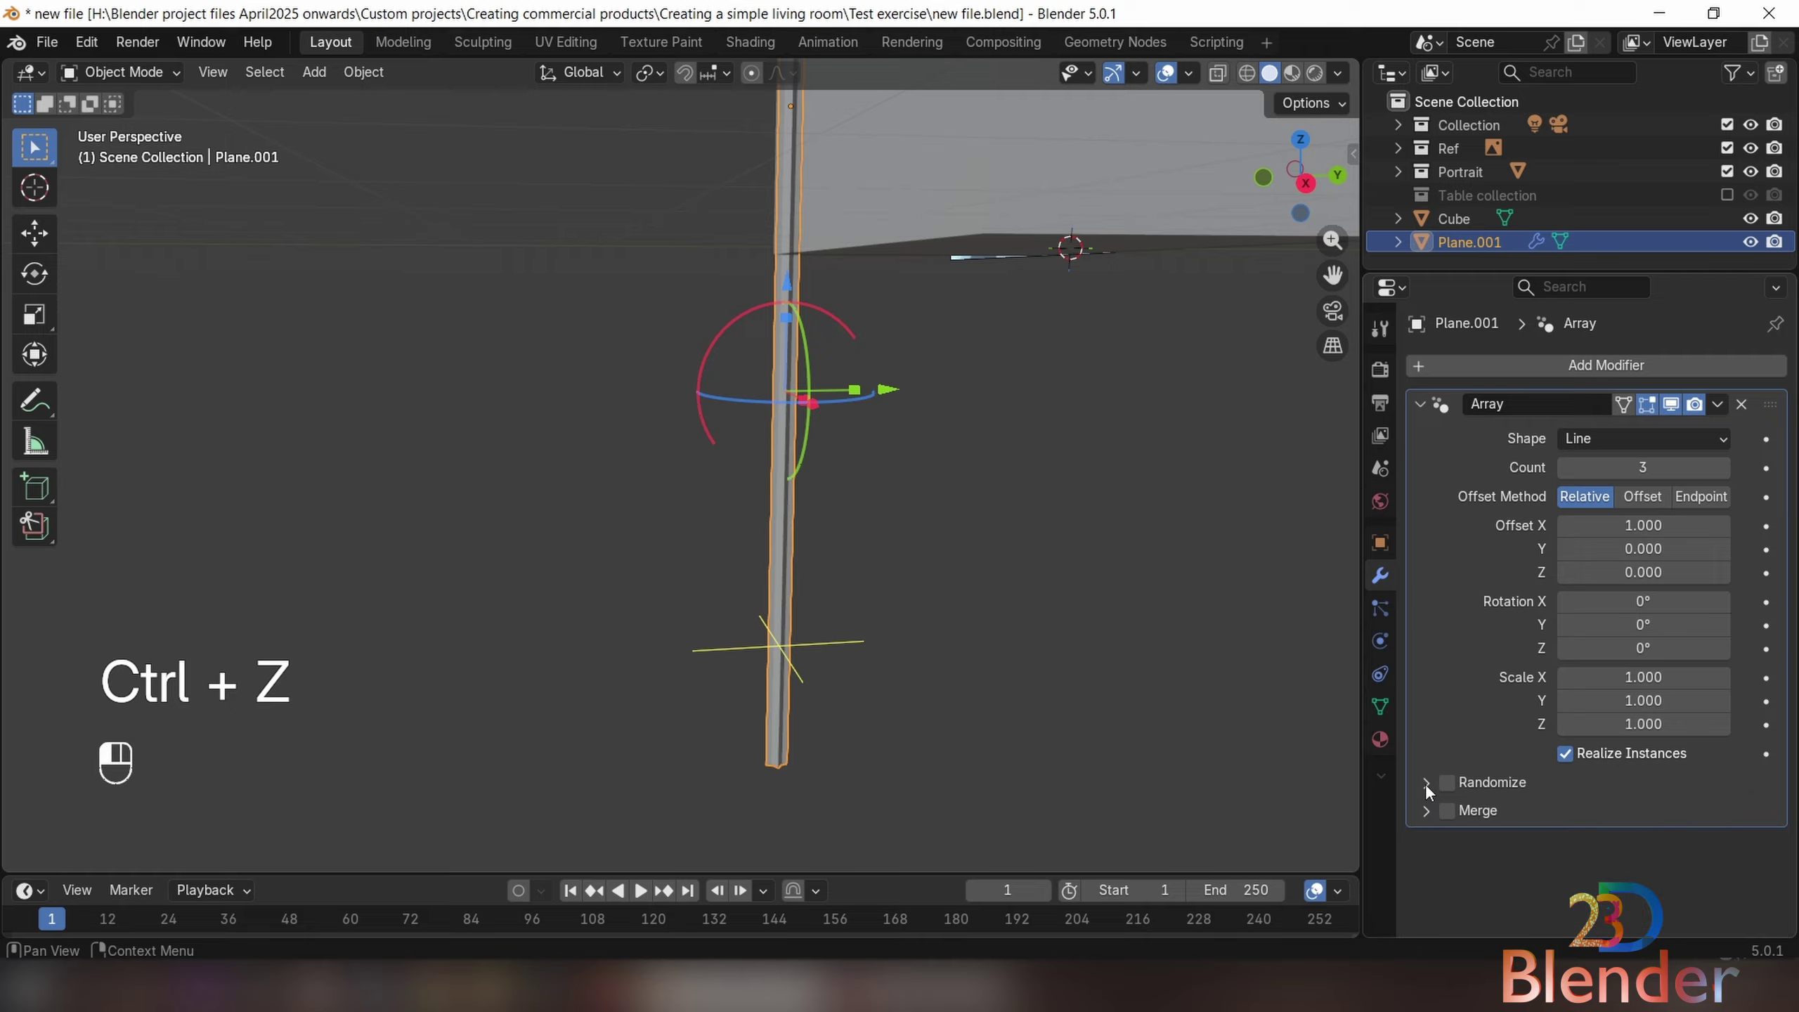
left_click(1425, 784)
left_click(1425, 784)
left_click(1428, 810)
left_click(1428, 809)
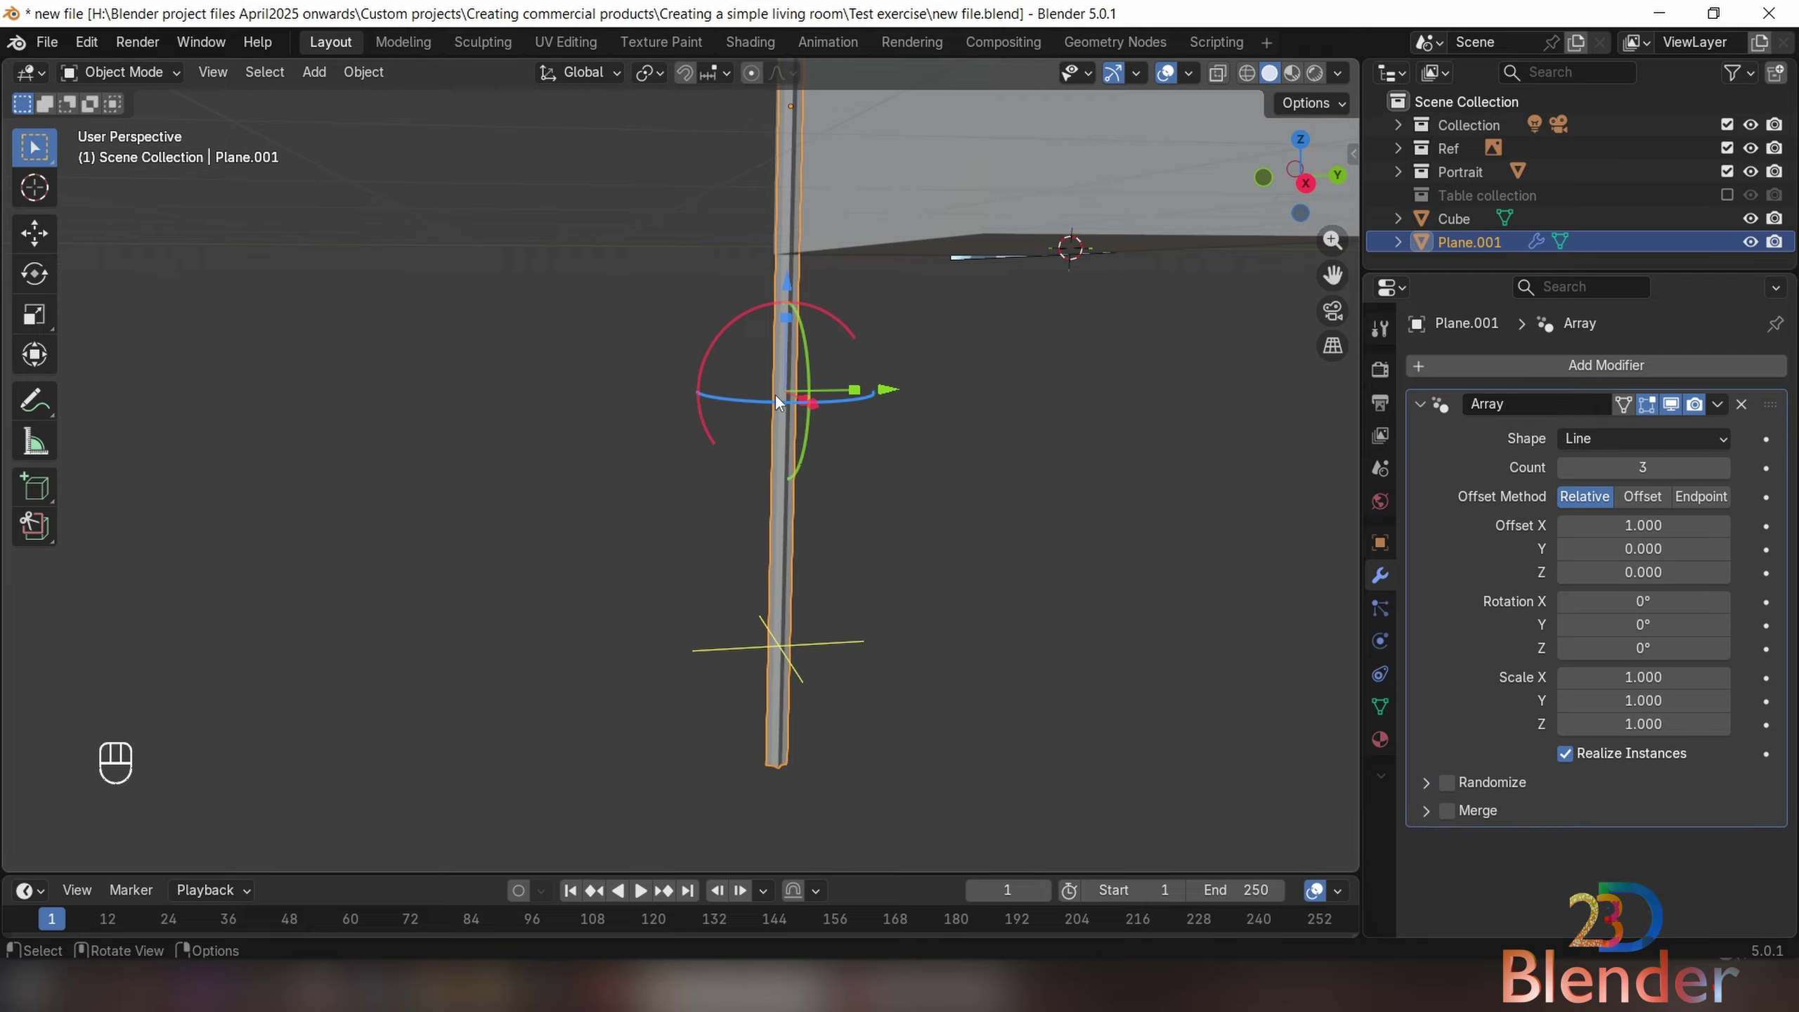
Set the array's relative offset to 0 on X and 1 on Y
middle_click_drag(908, 259, 744, 450, "shift")
middle_click_drag(1151, 425, 847, 550)
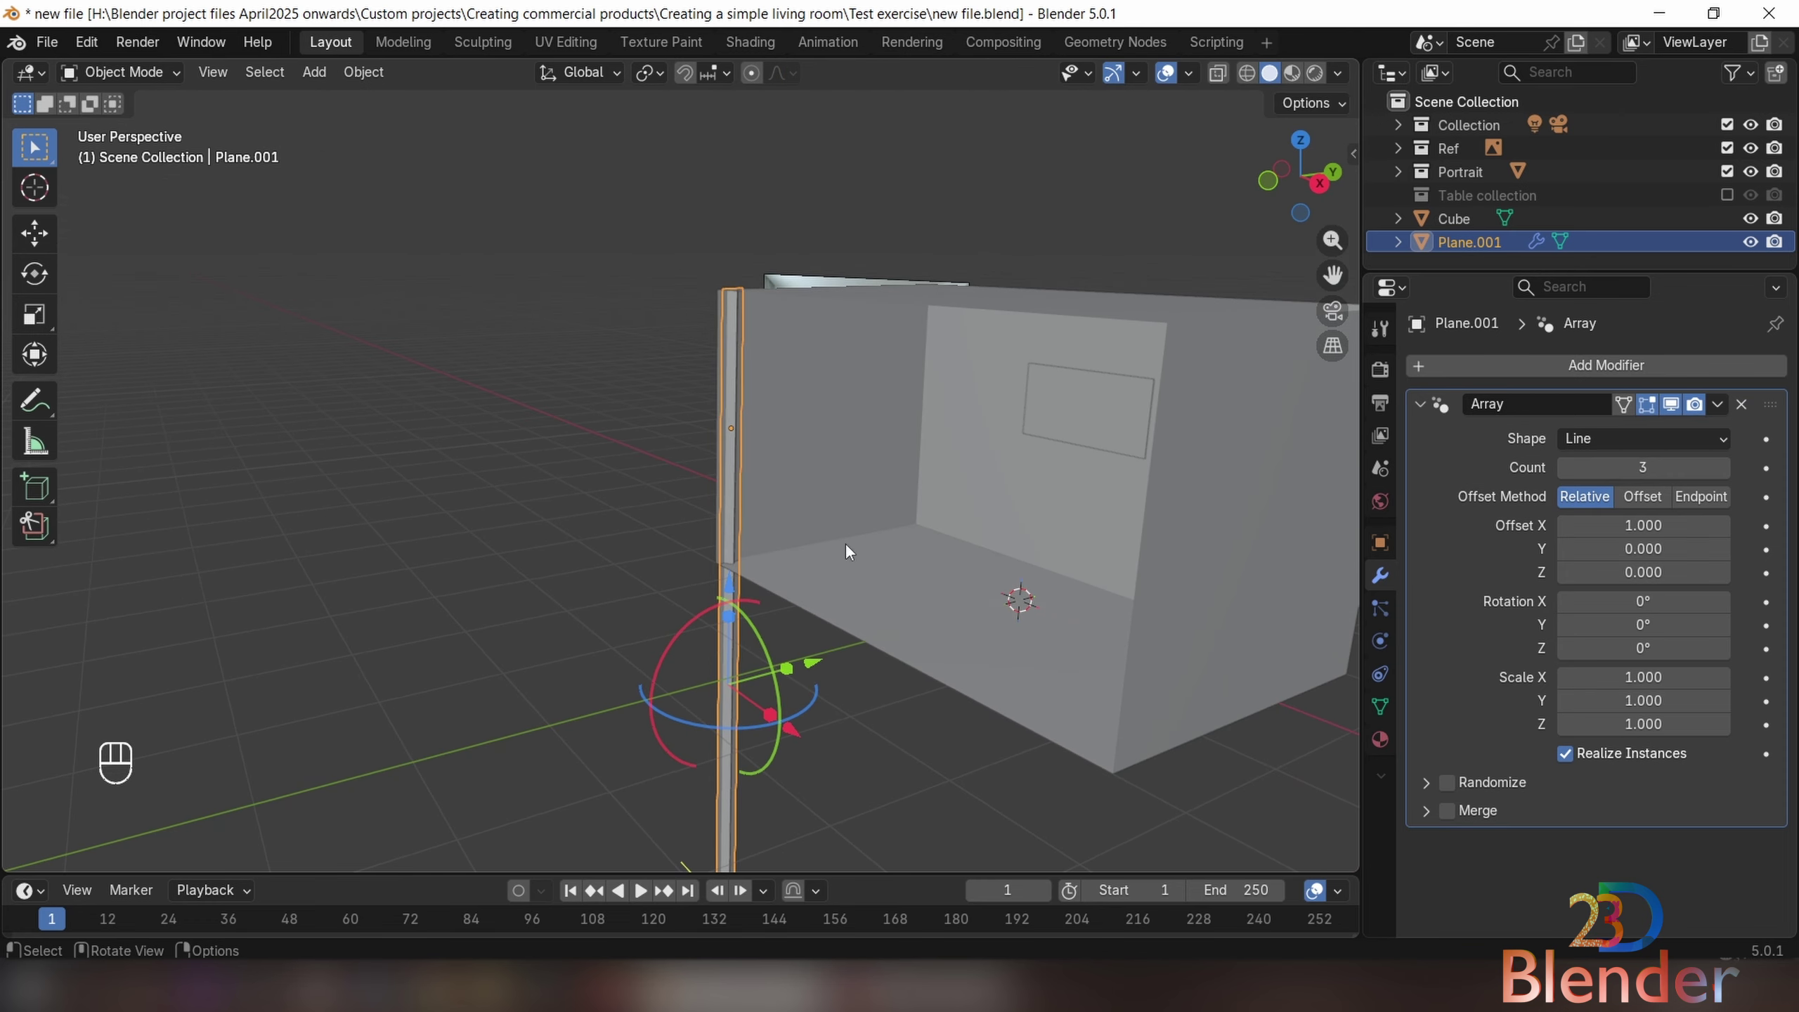
double_click(1680, 525)
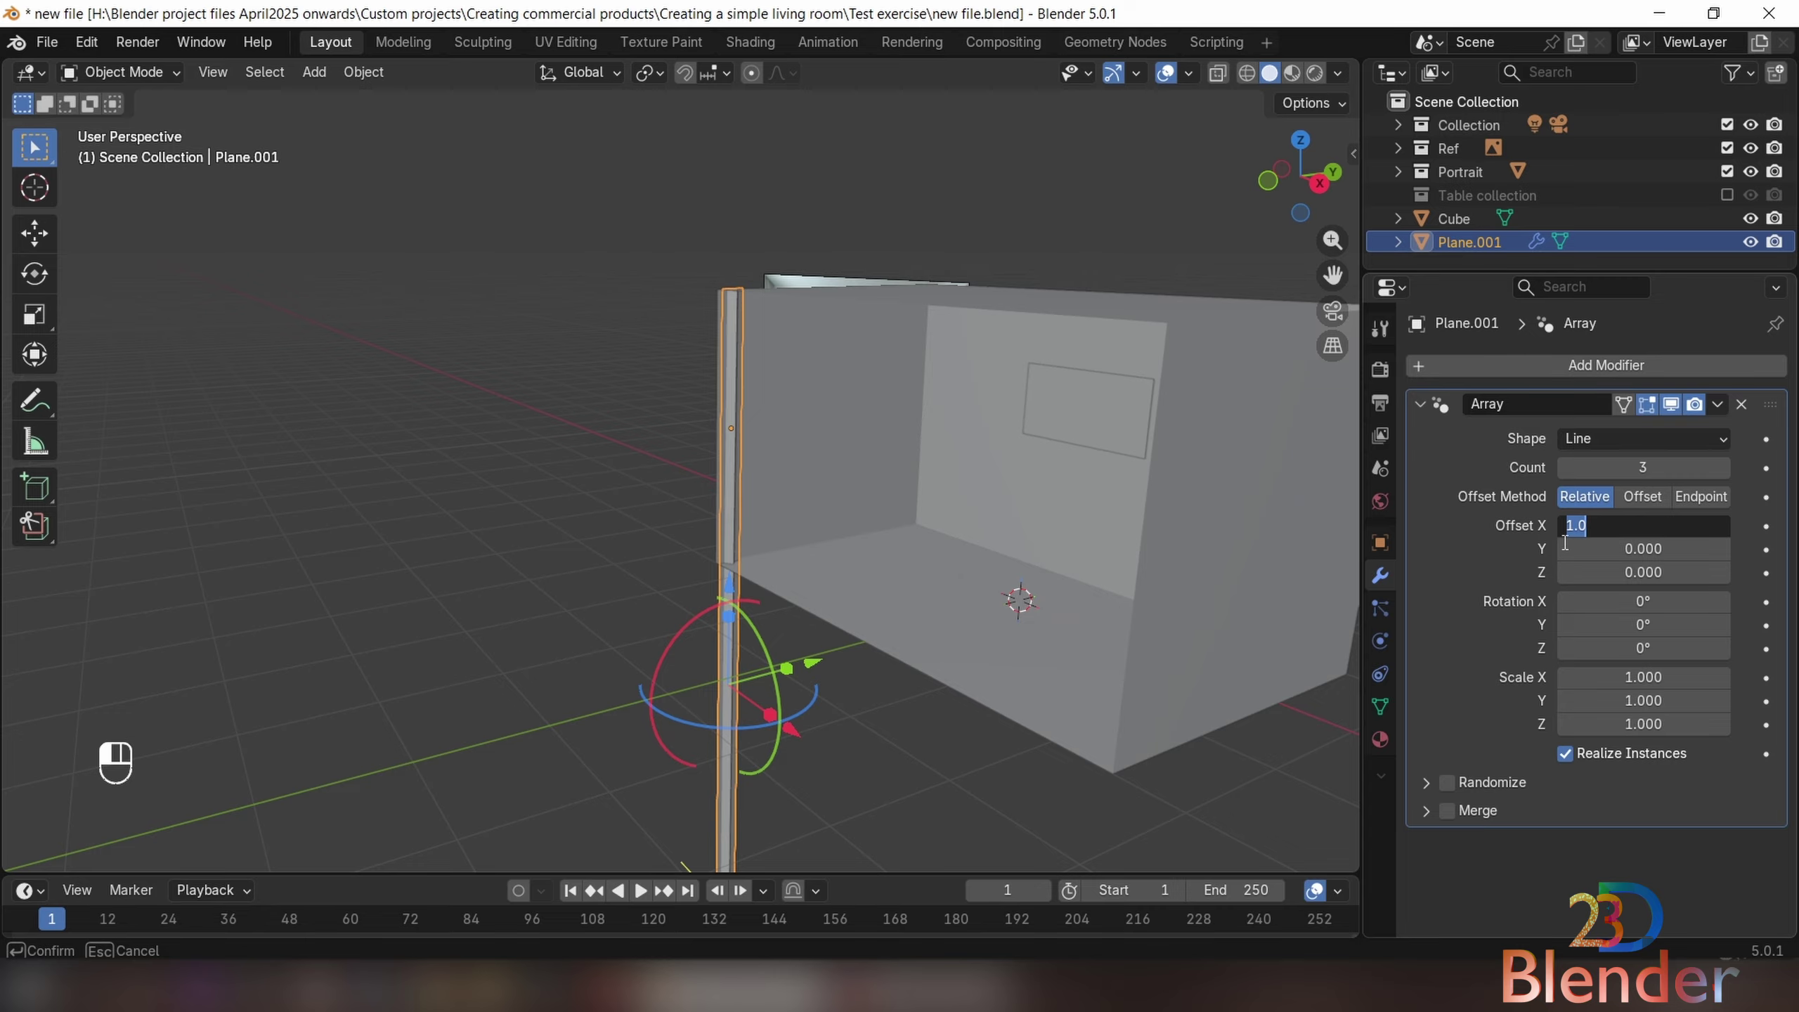
type("0")
key("Return")
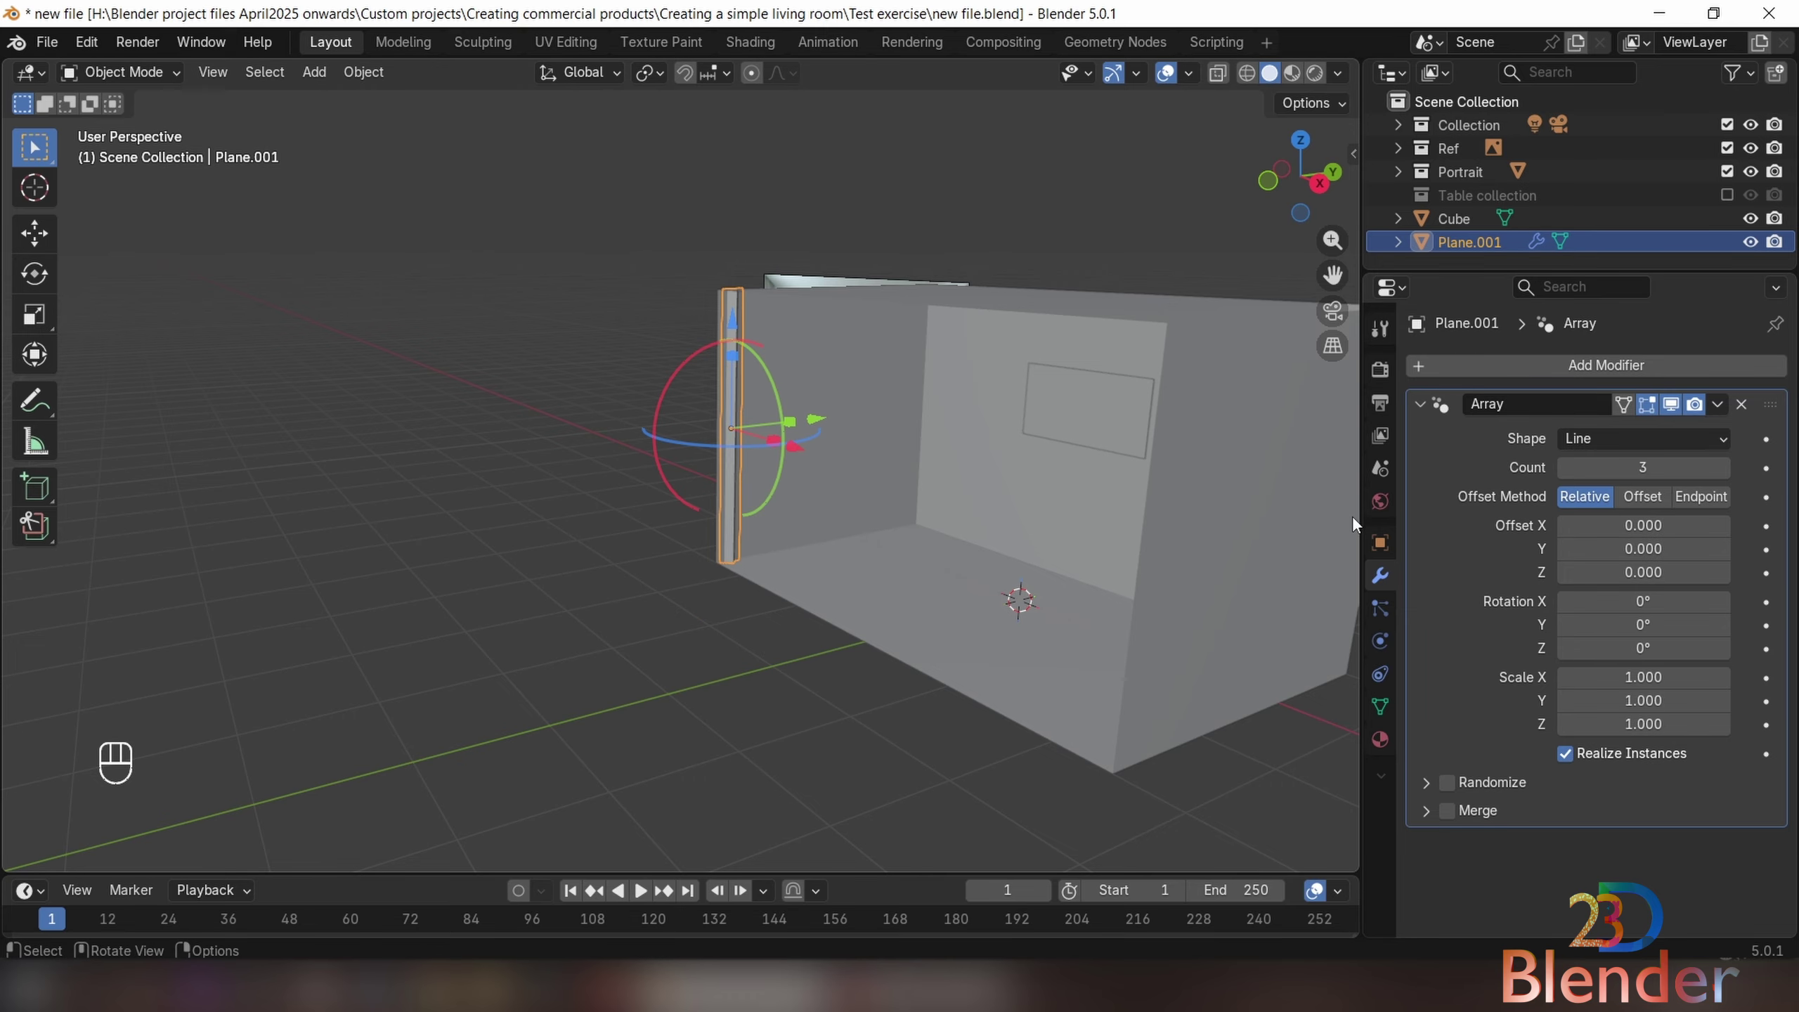
double_click(1619, 549)
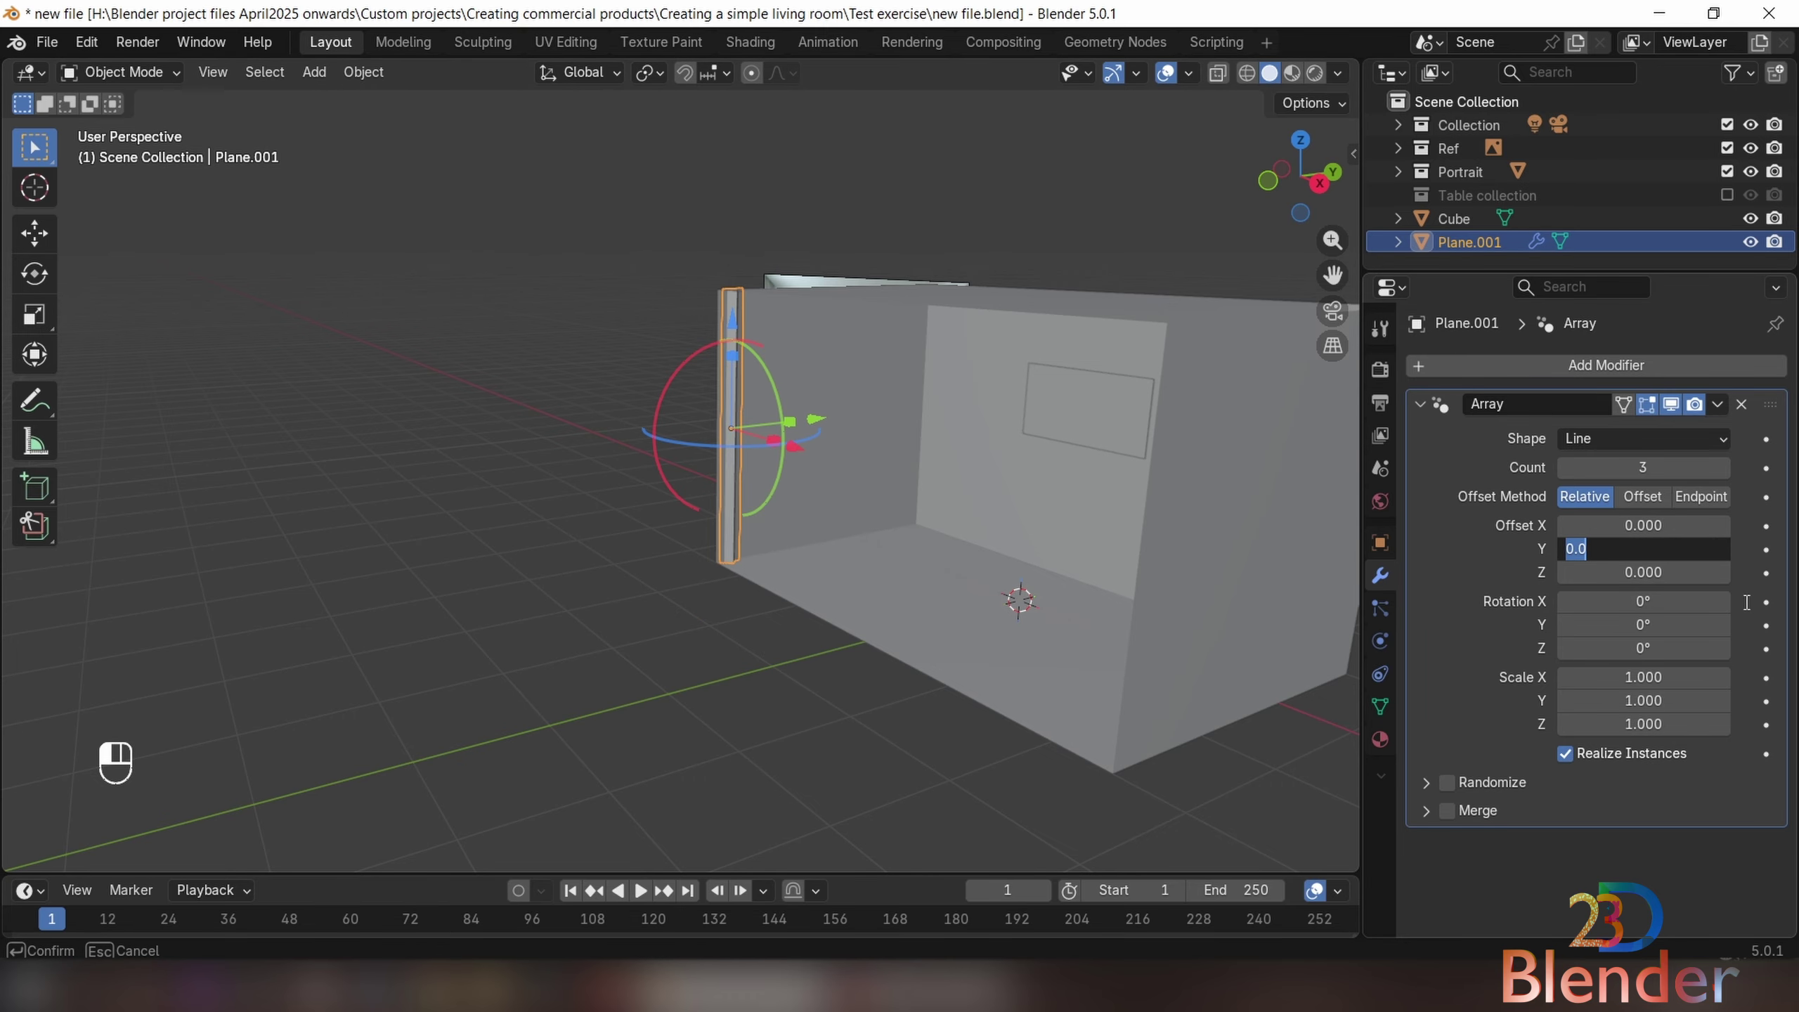
type("1")
key("Return")
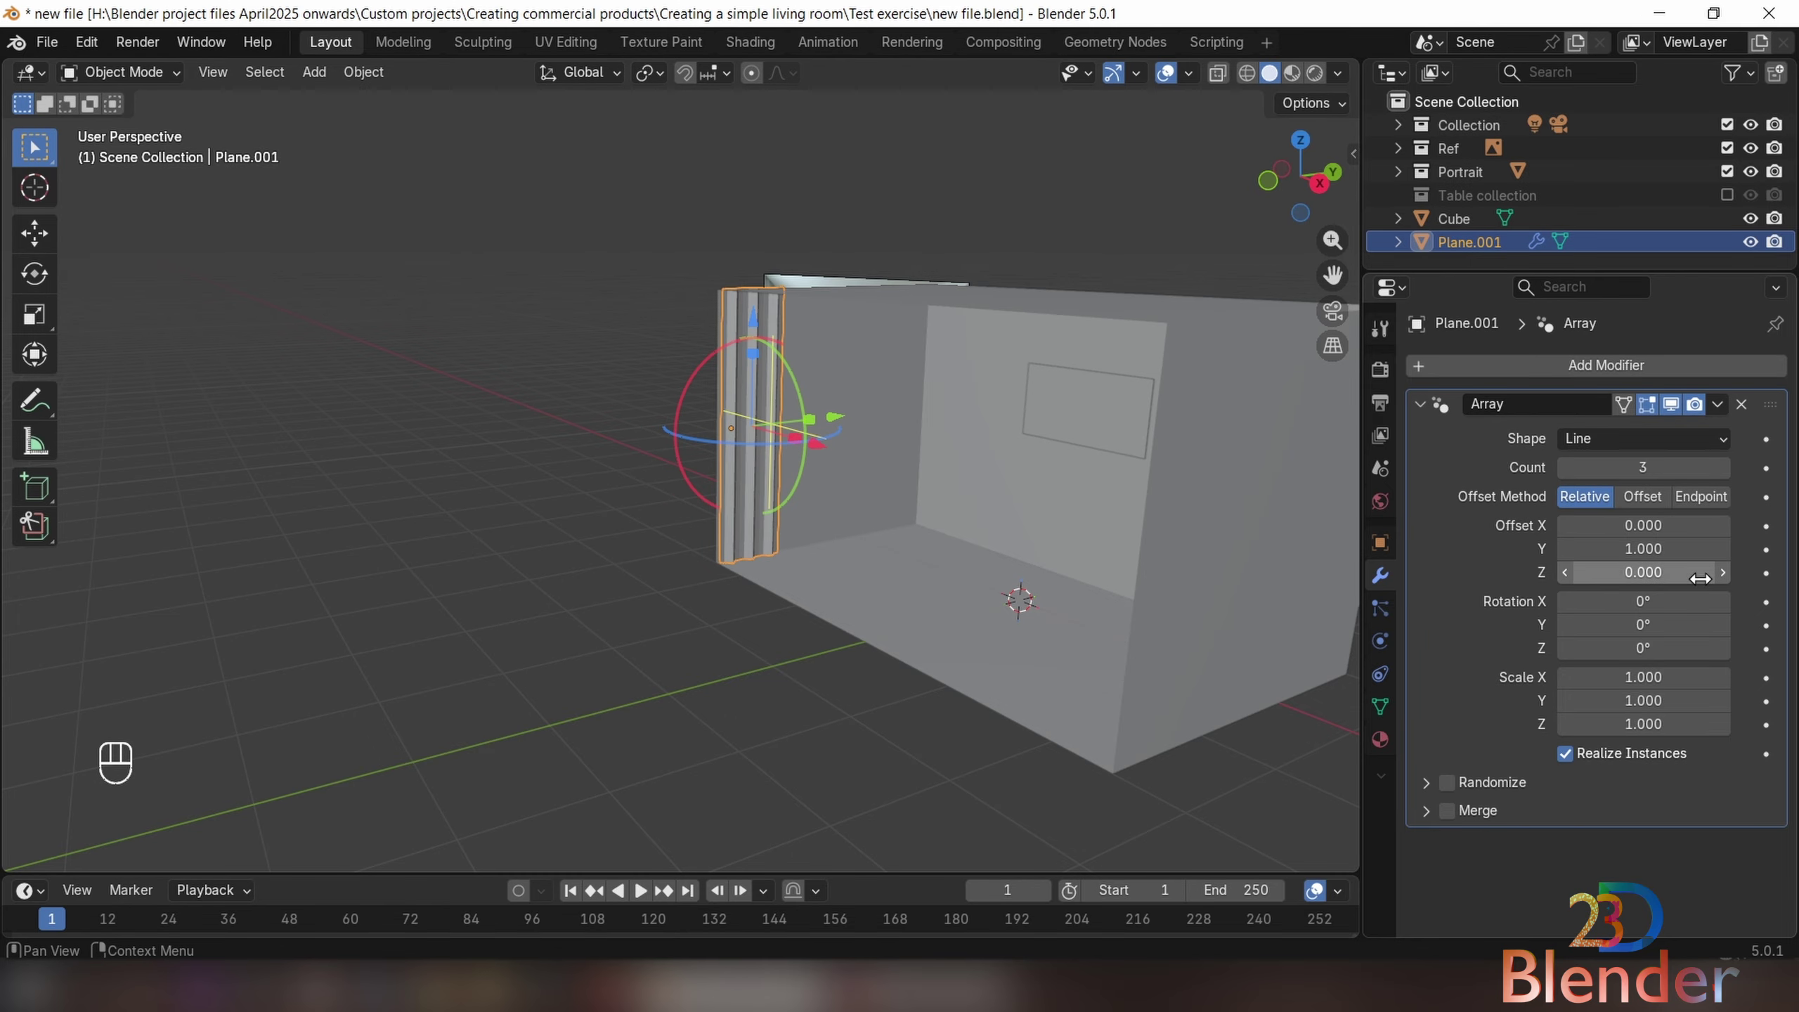
Try a wider relative Y offset of about 1.21 for the array and set it back to 1
scroll(930, 503, "up", 4)
middle_click_drag(930, 503, 797, 647)
scroll(905, 489, "down", 1)
scroll(908, 512, "up", 2)
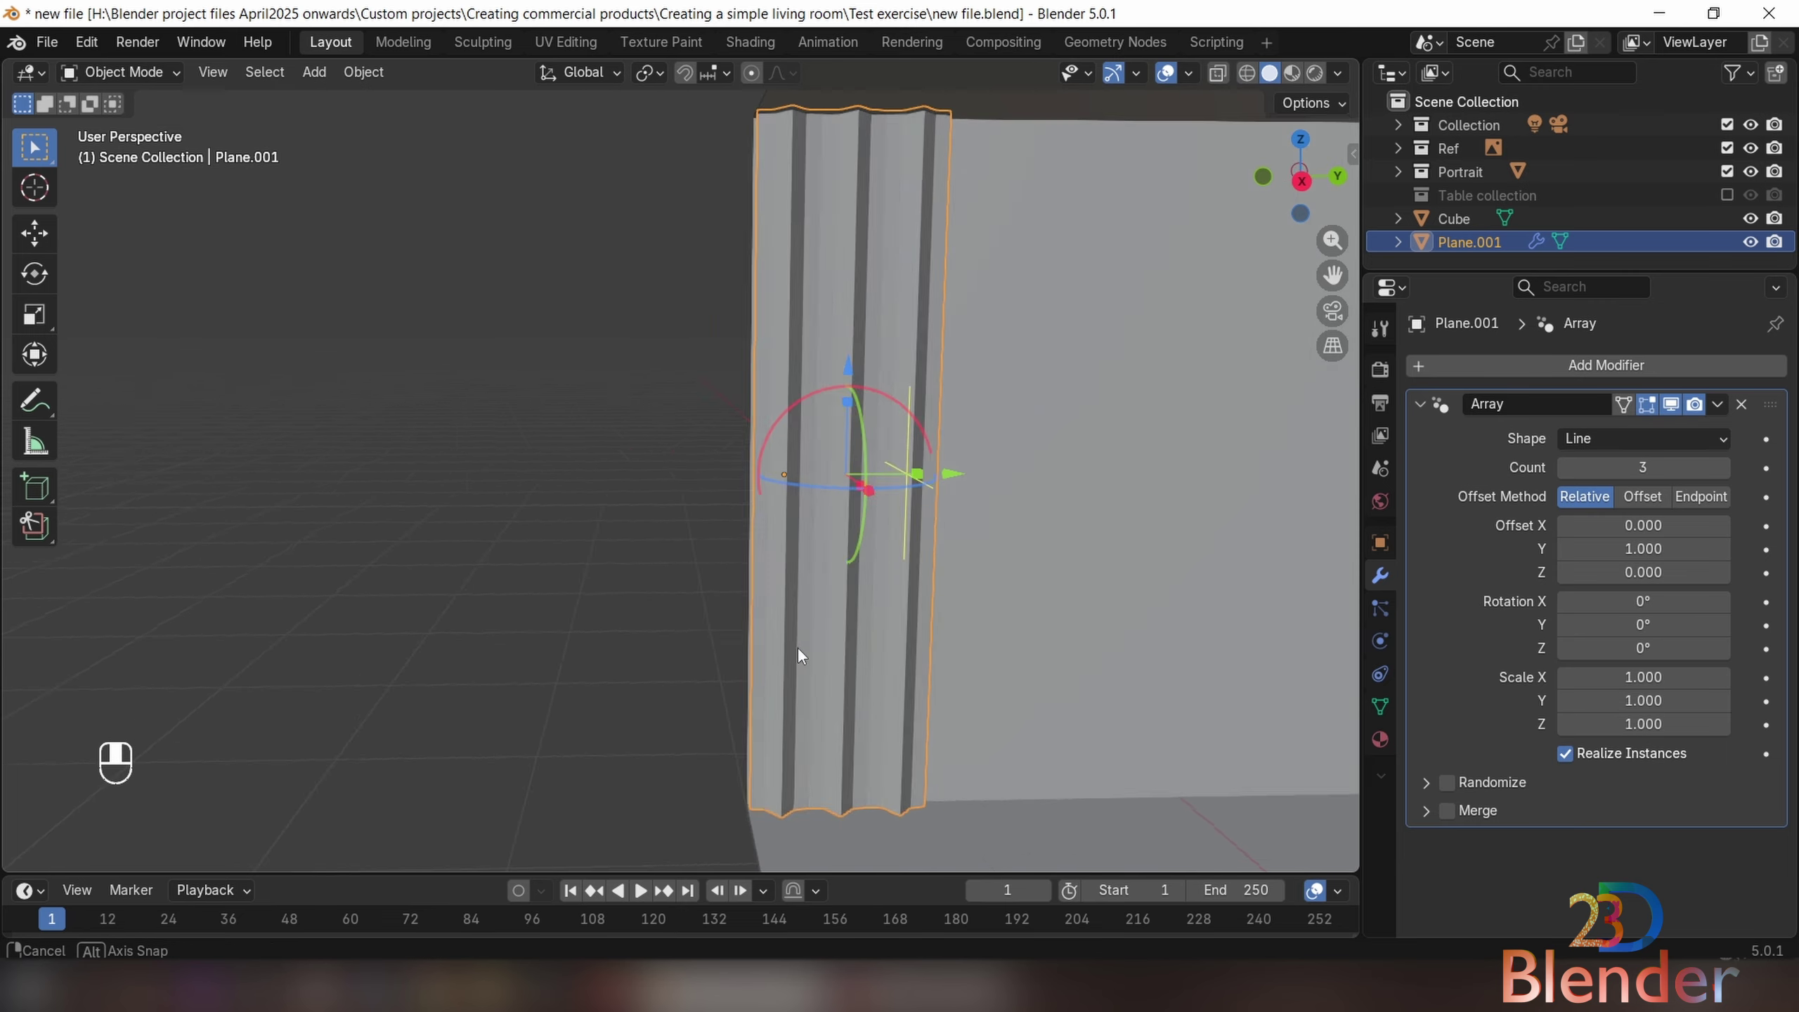
scroll(903, 649, "up", 4)
mouse_move(1670, 552)
left_mouse_down()
mouse_move(1717, 553)
mouse_move(1647, 551)
left_mouse_up()
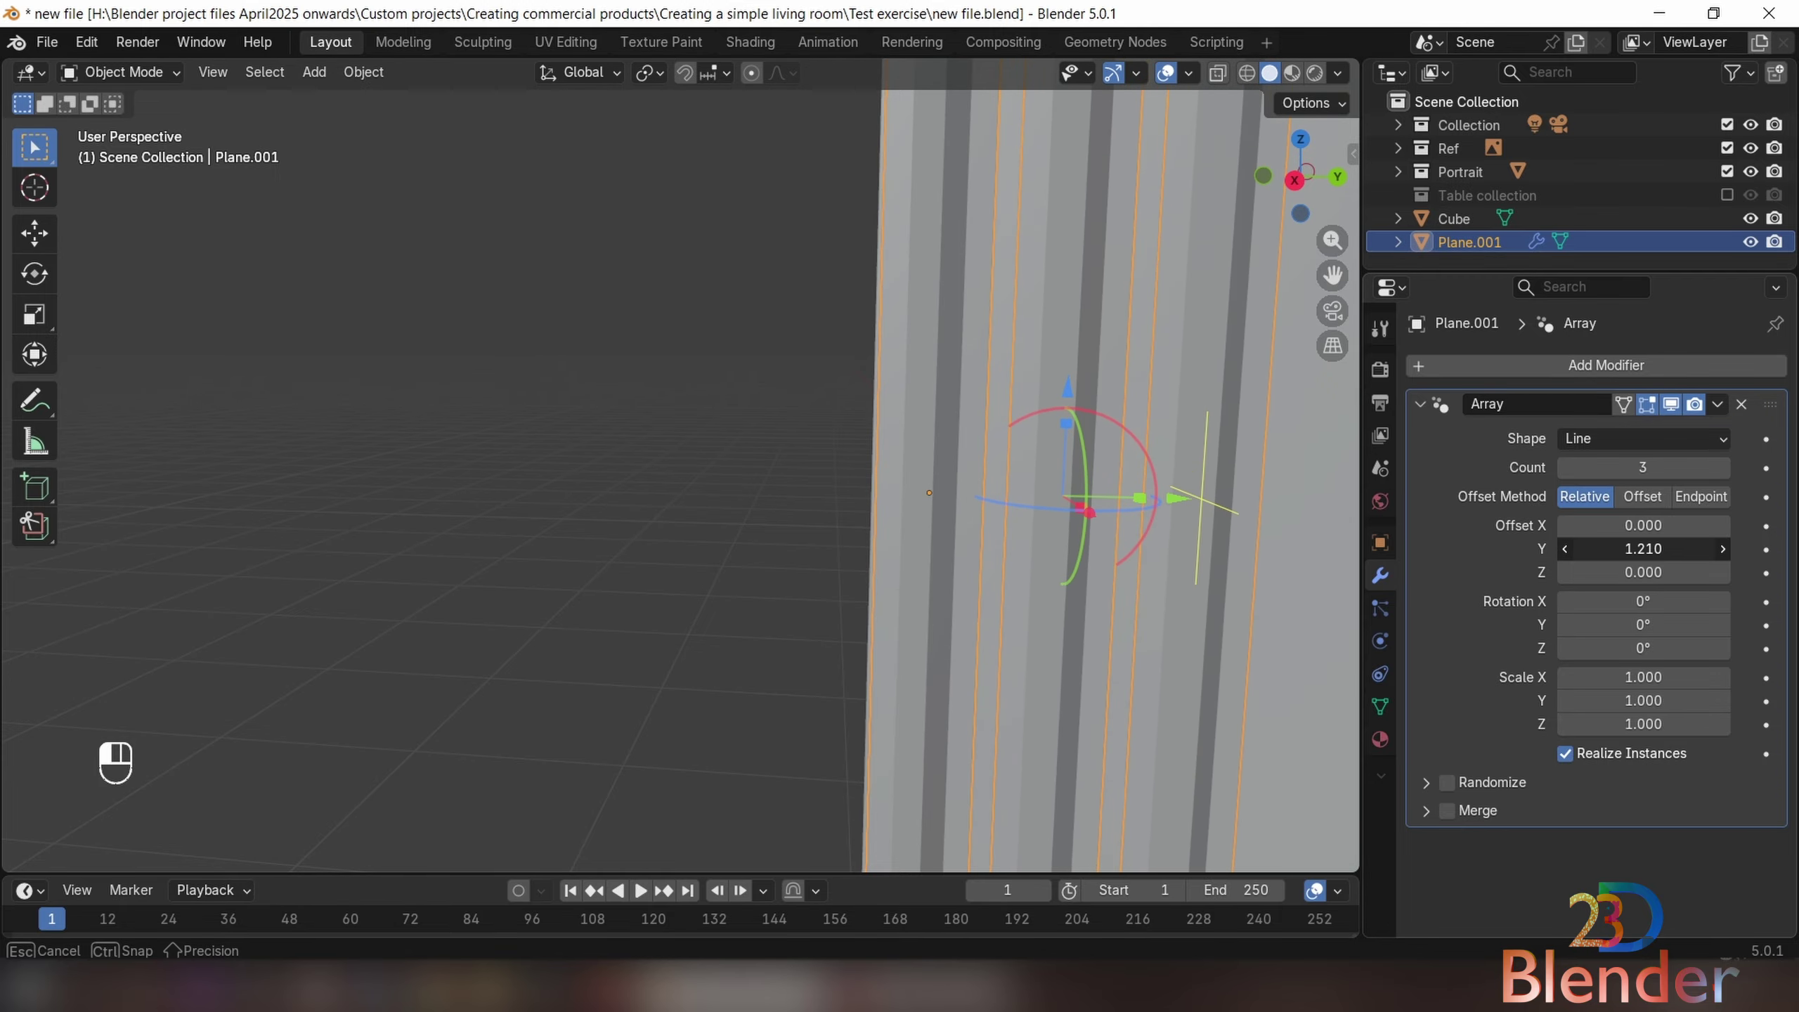
left_click(1647, 551)
type("1")
key("Return")
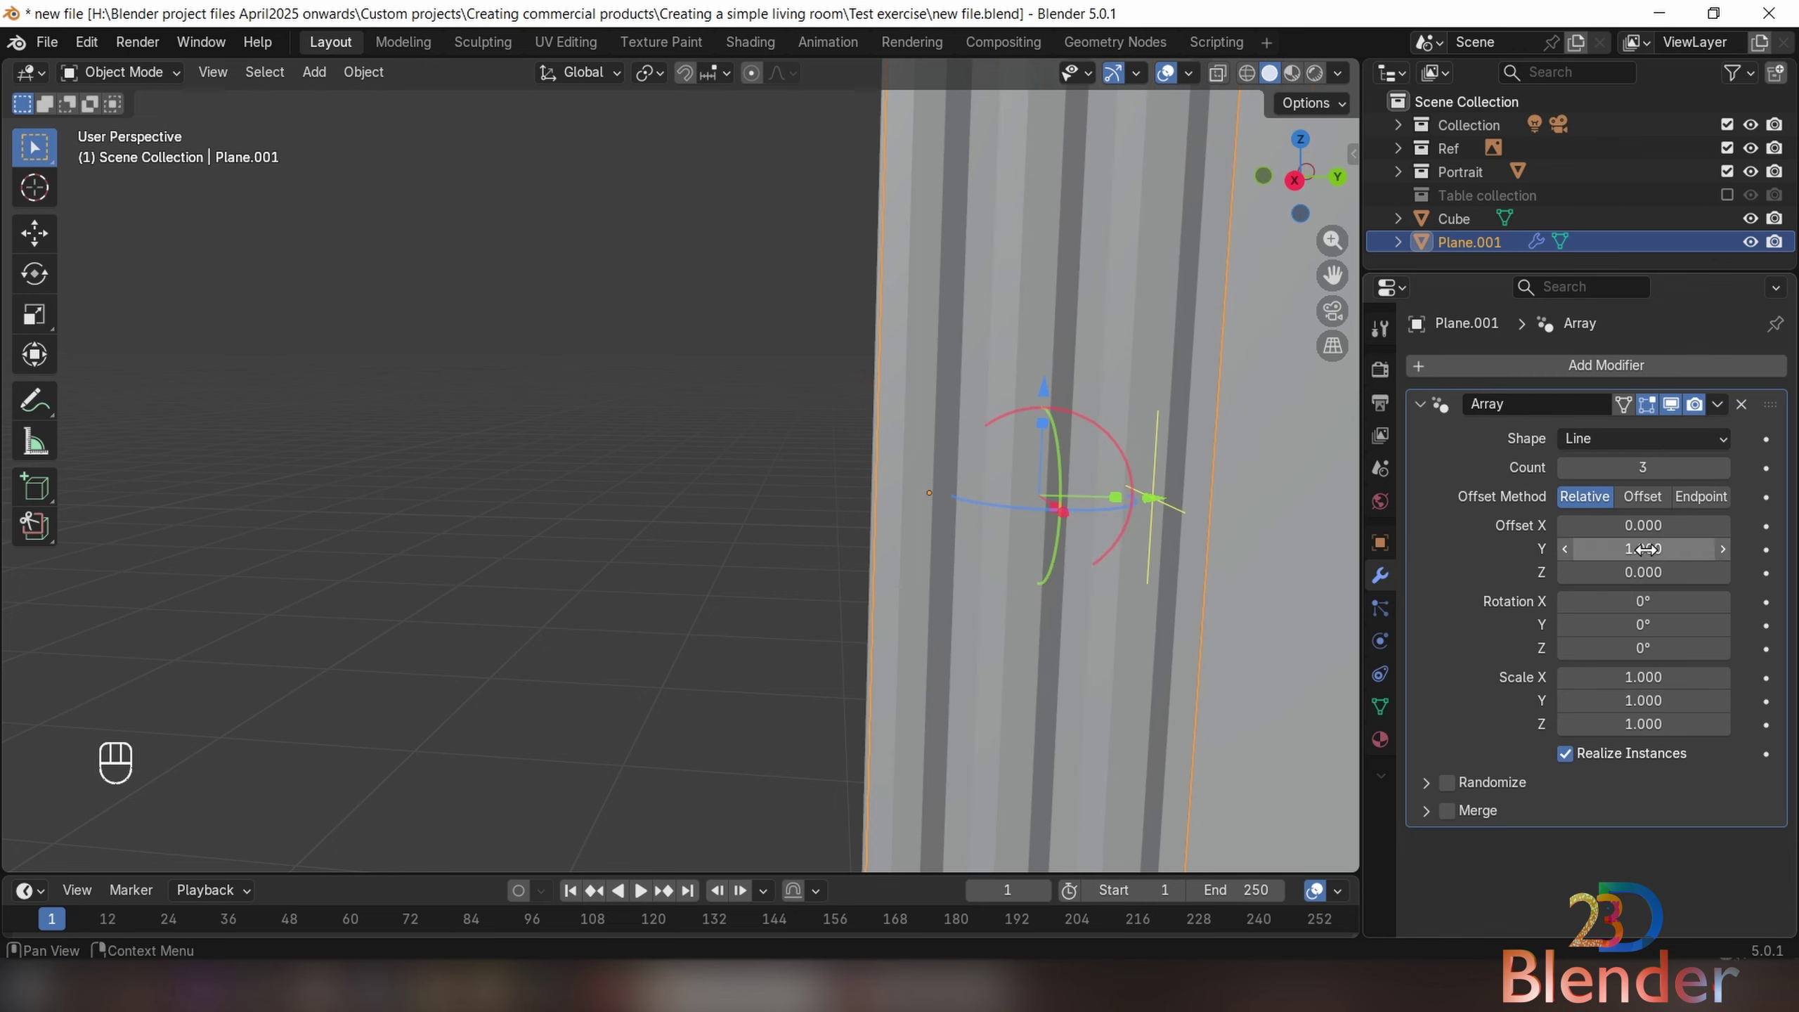
Raise the array's count to 12 to span the side wall with folds
scroll(941, 493, "down", 5)
scroll(912, 513, "up", 2)
middle_click_drag(908, 505, 770, 591, "shift")
scroll(846, 595, "down", 5)
scroll(804, 535, "up", 2)
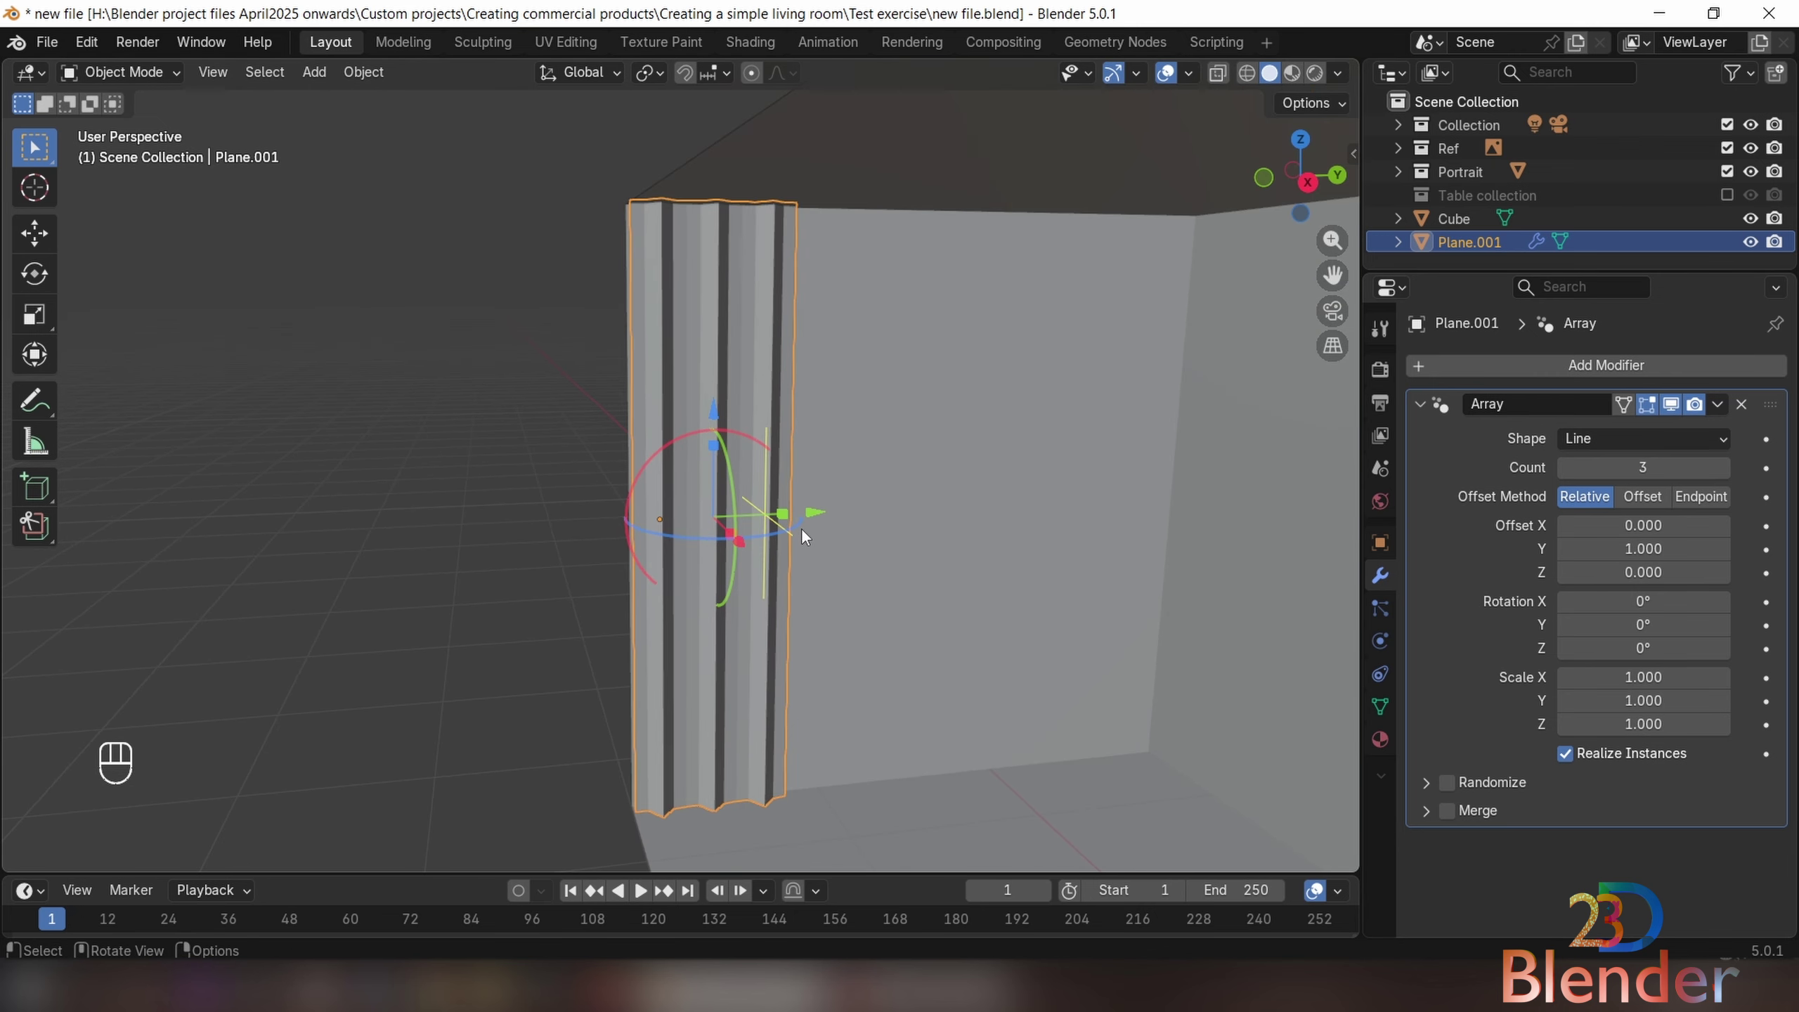
left_click(1724, 468)
left_click(1725, 468)
left_click(1724, 468)
left_click(1724, 468)
left_click(1724, 468)
left_click(1724, 468)
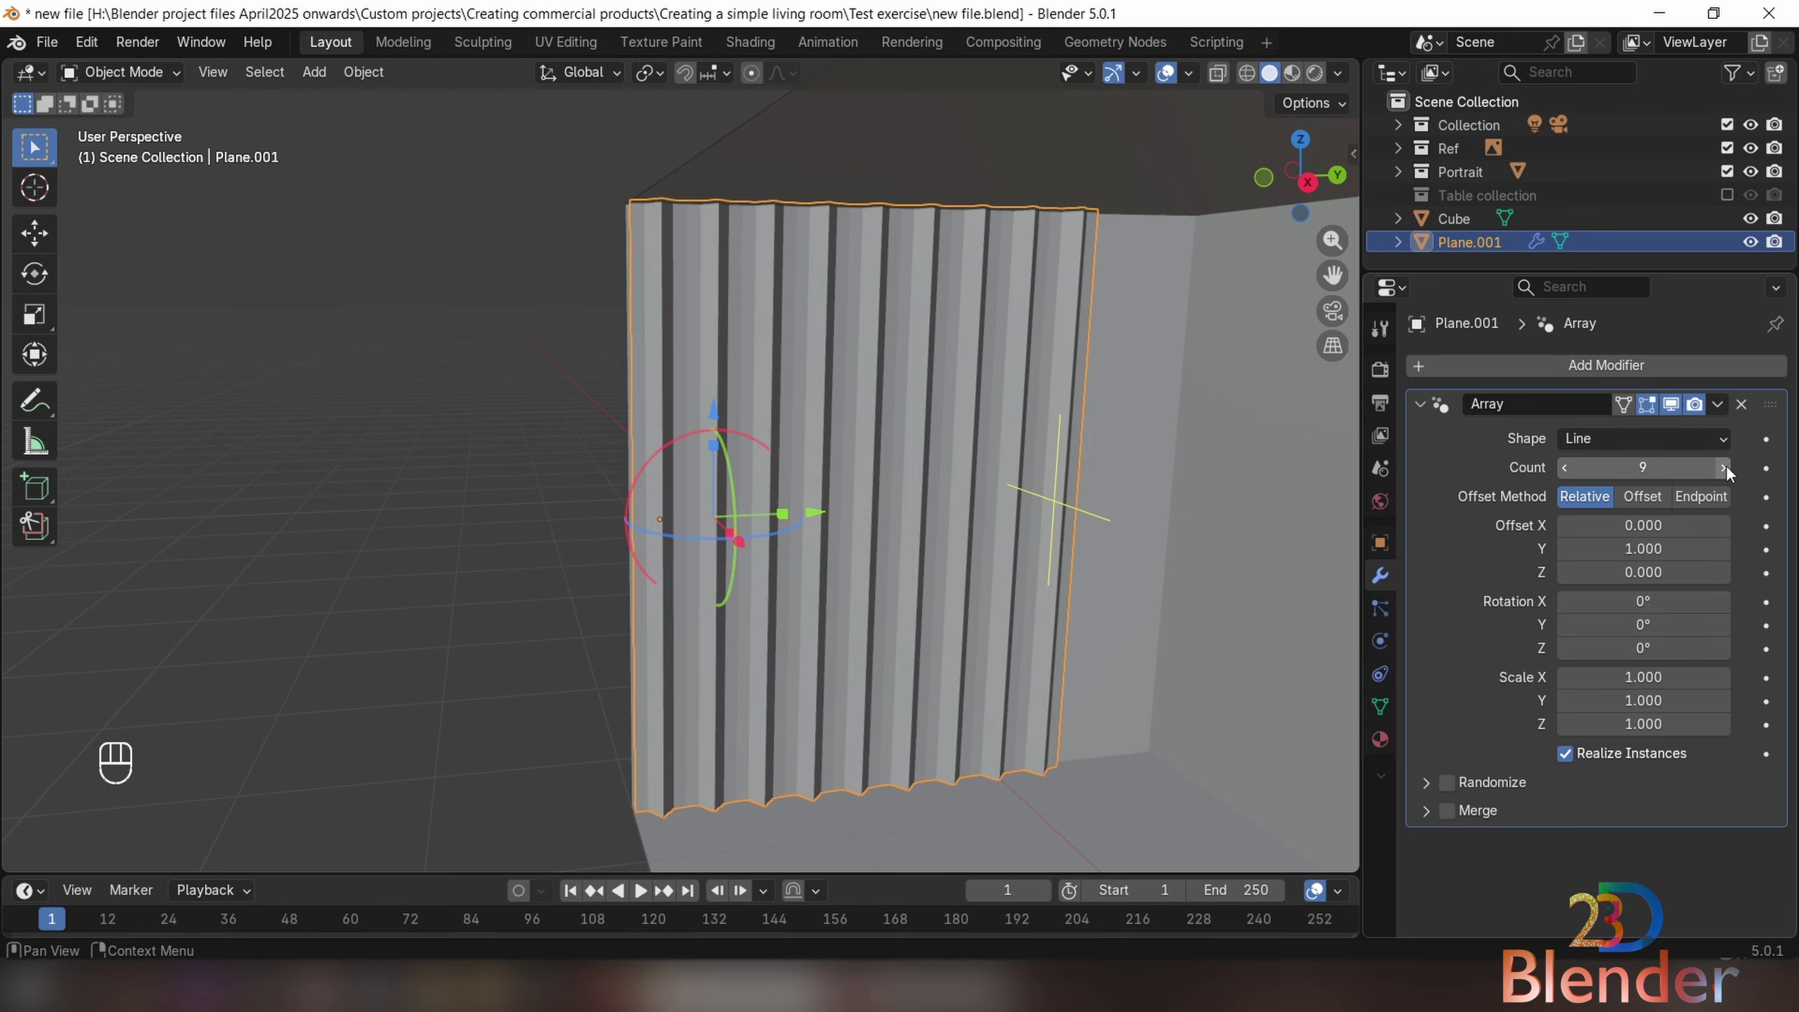
left_click(1724, 468)
left_click(1724, 468)
scroll(1105, 553, "up", 5)
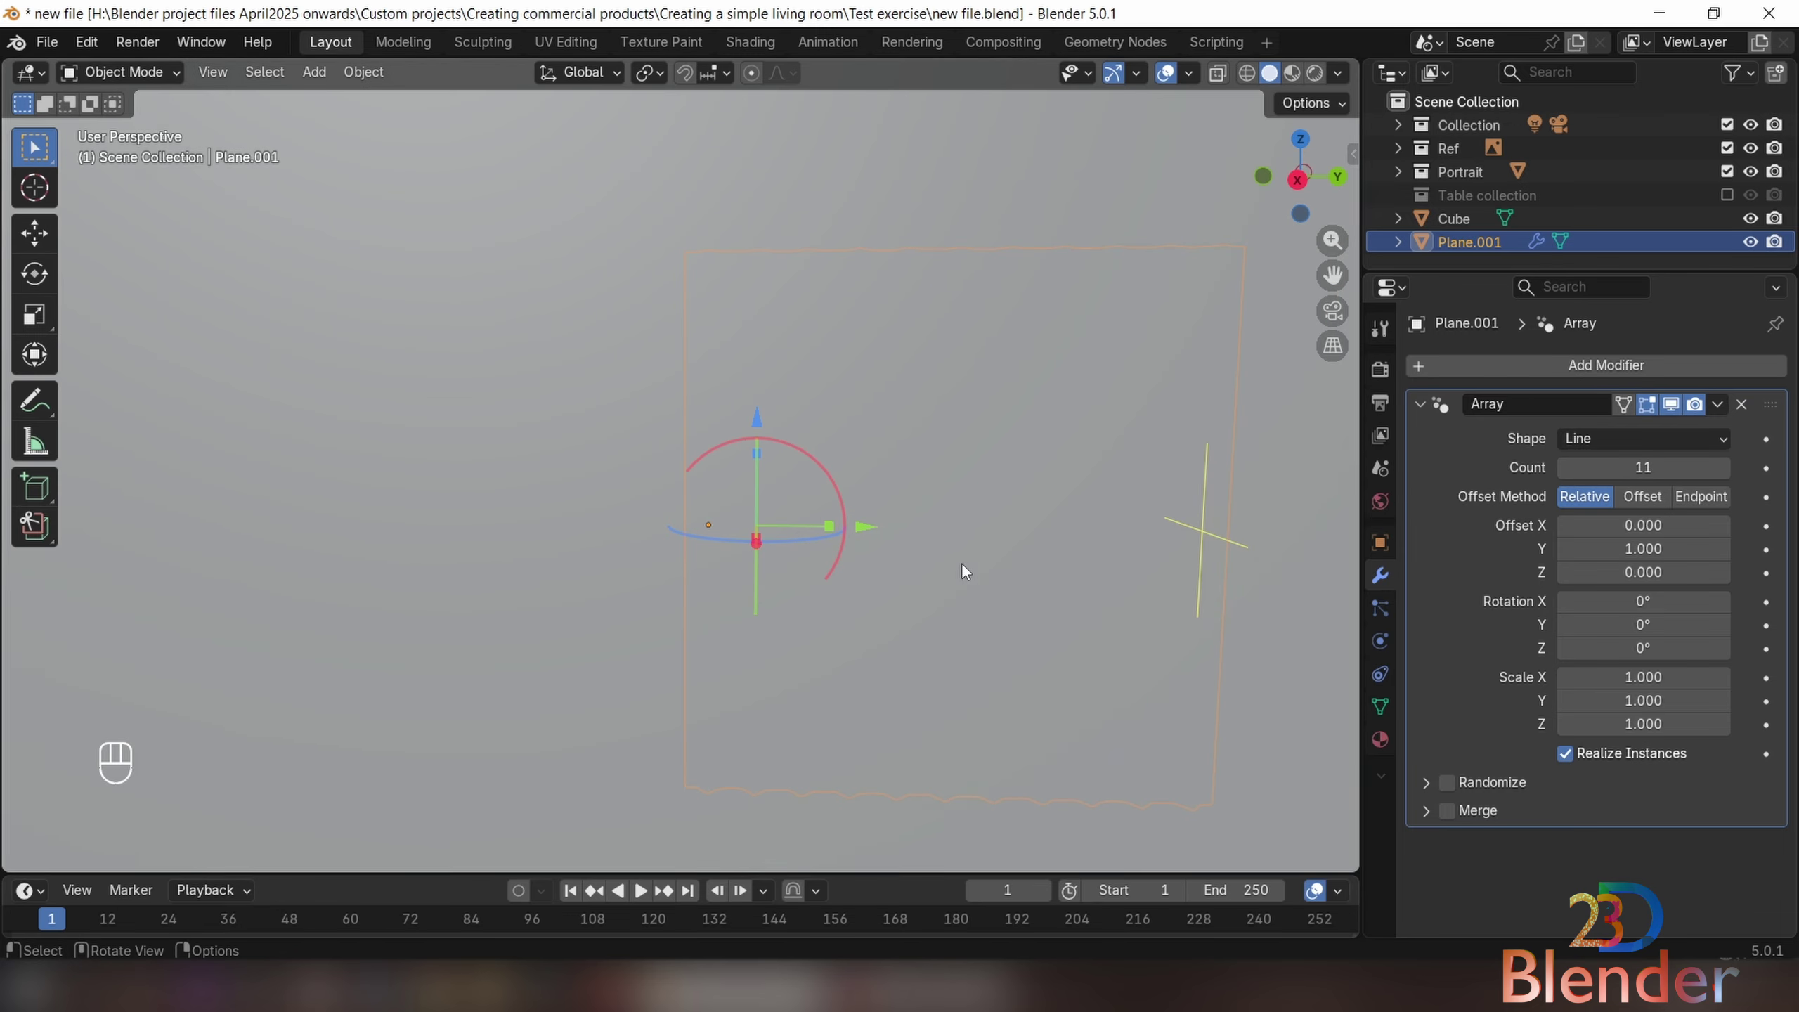
scroll(1252, 565, "down", 2)
middle_click_drag(1252, 565, 976, 567, "shift")
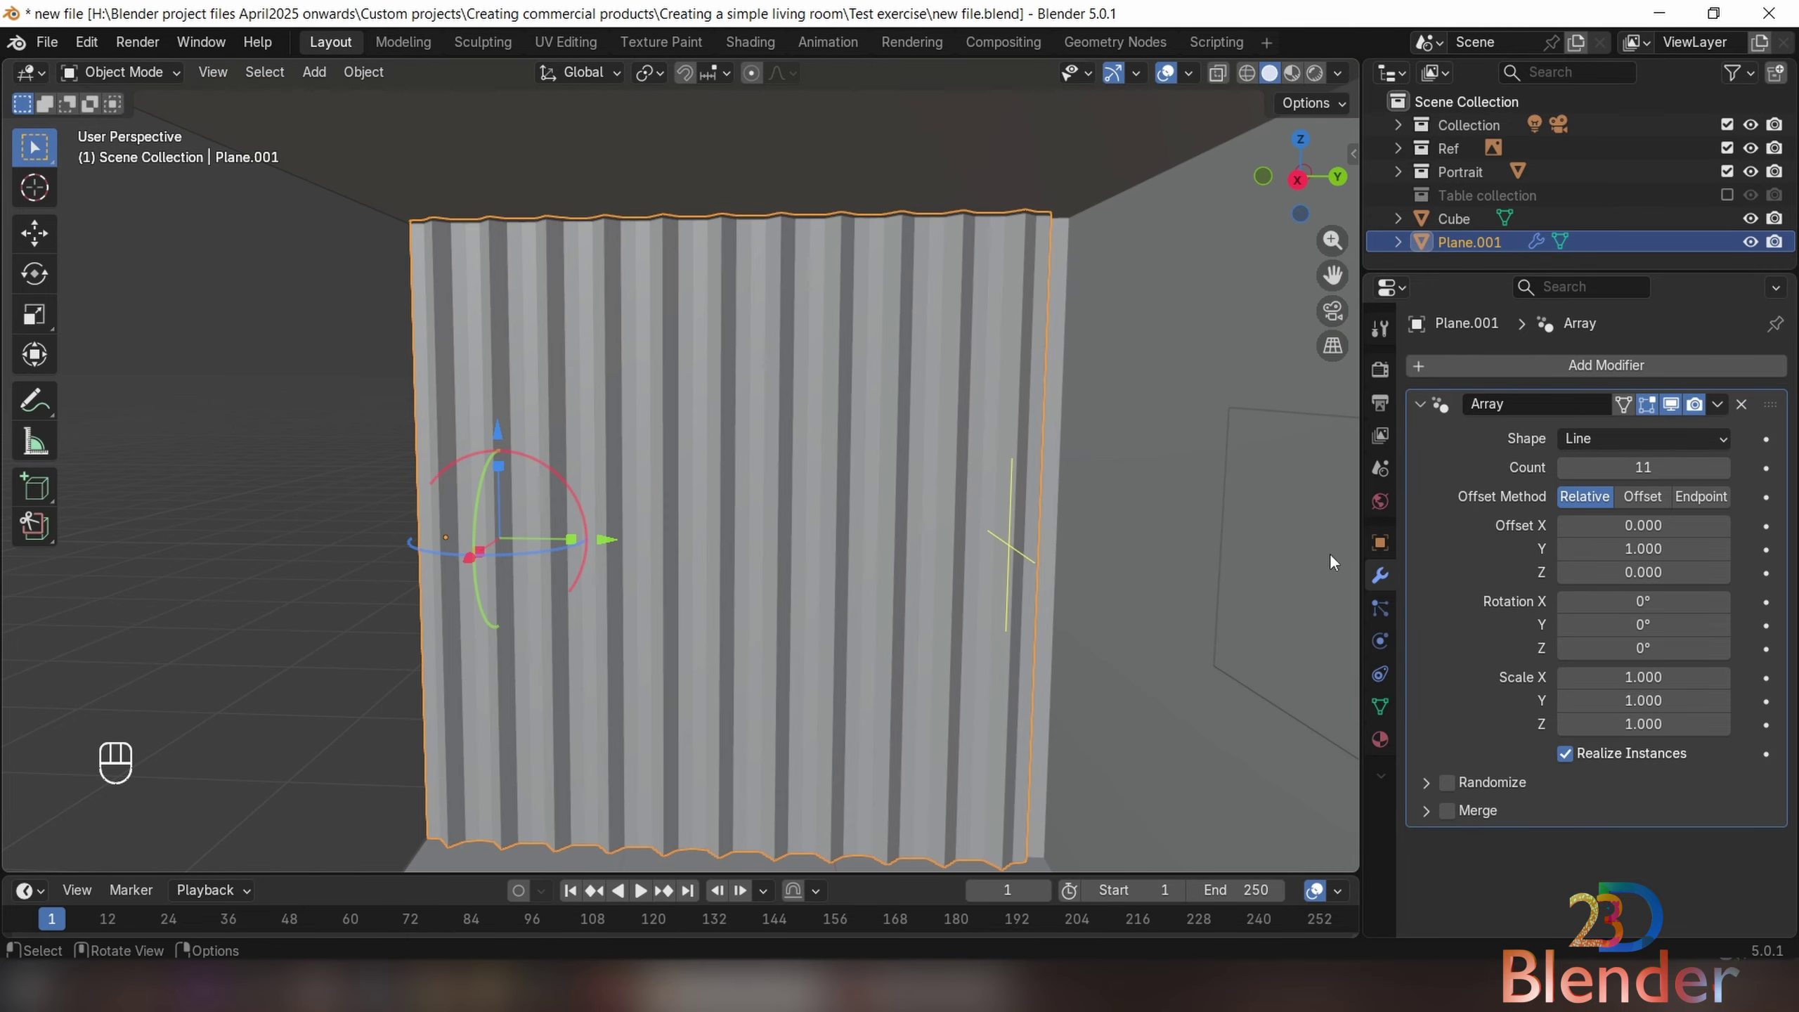
left_click(1729, 469)
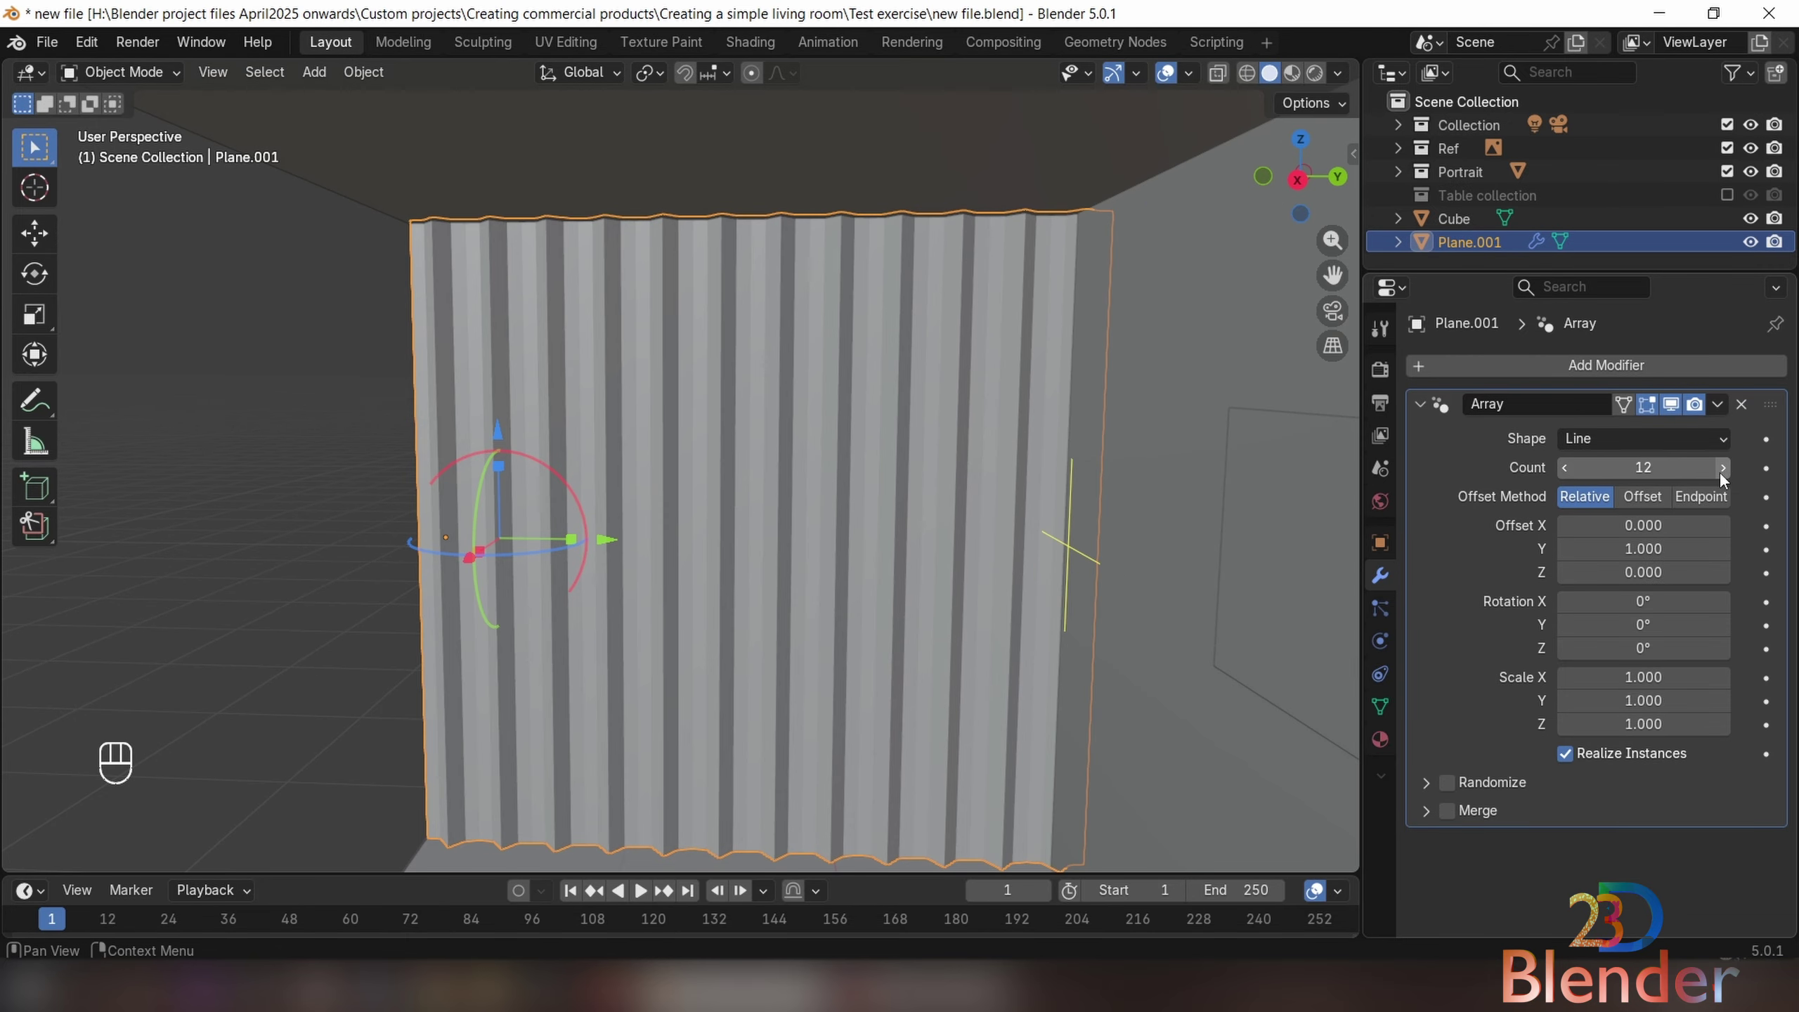
Move the arrayed curtain about 0.15 m in the negative Y direction to fit it along the side wall
key("g")
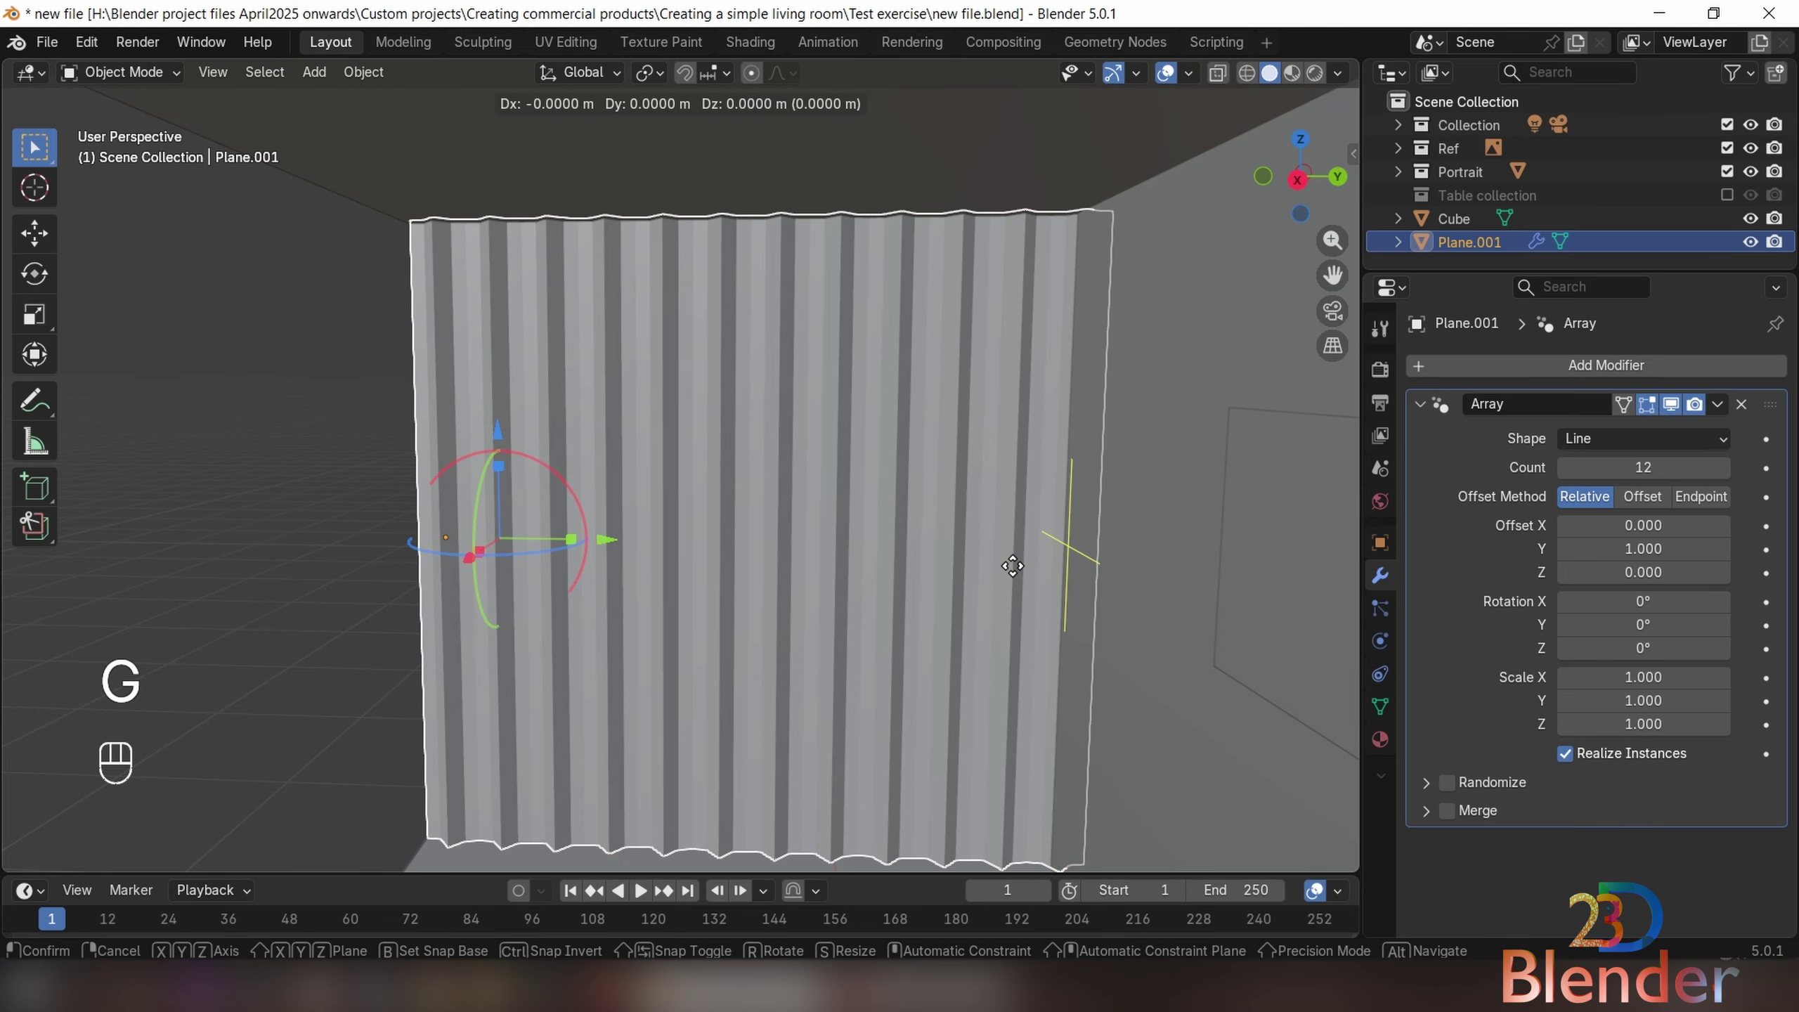
key("y")
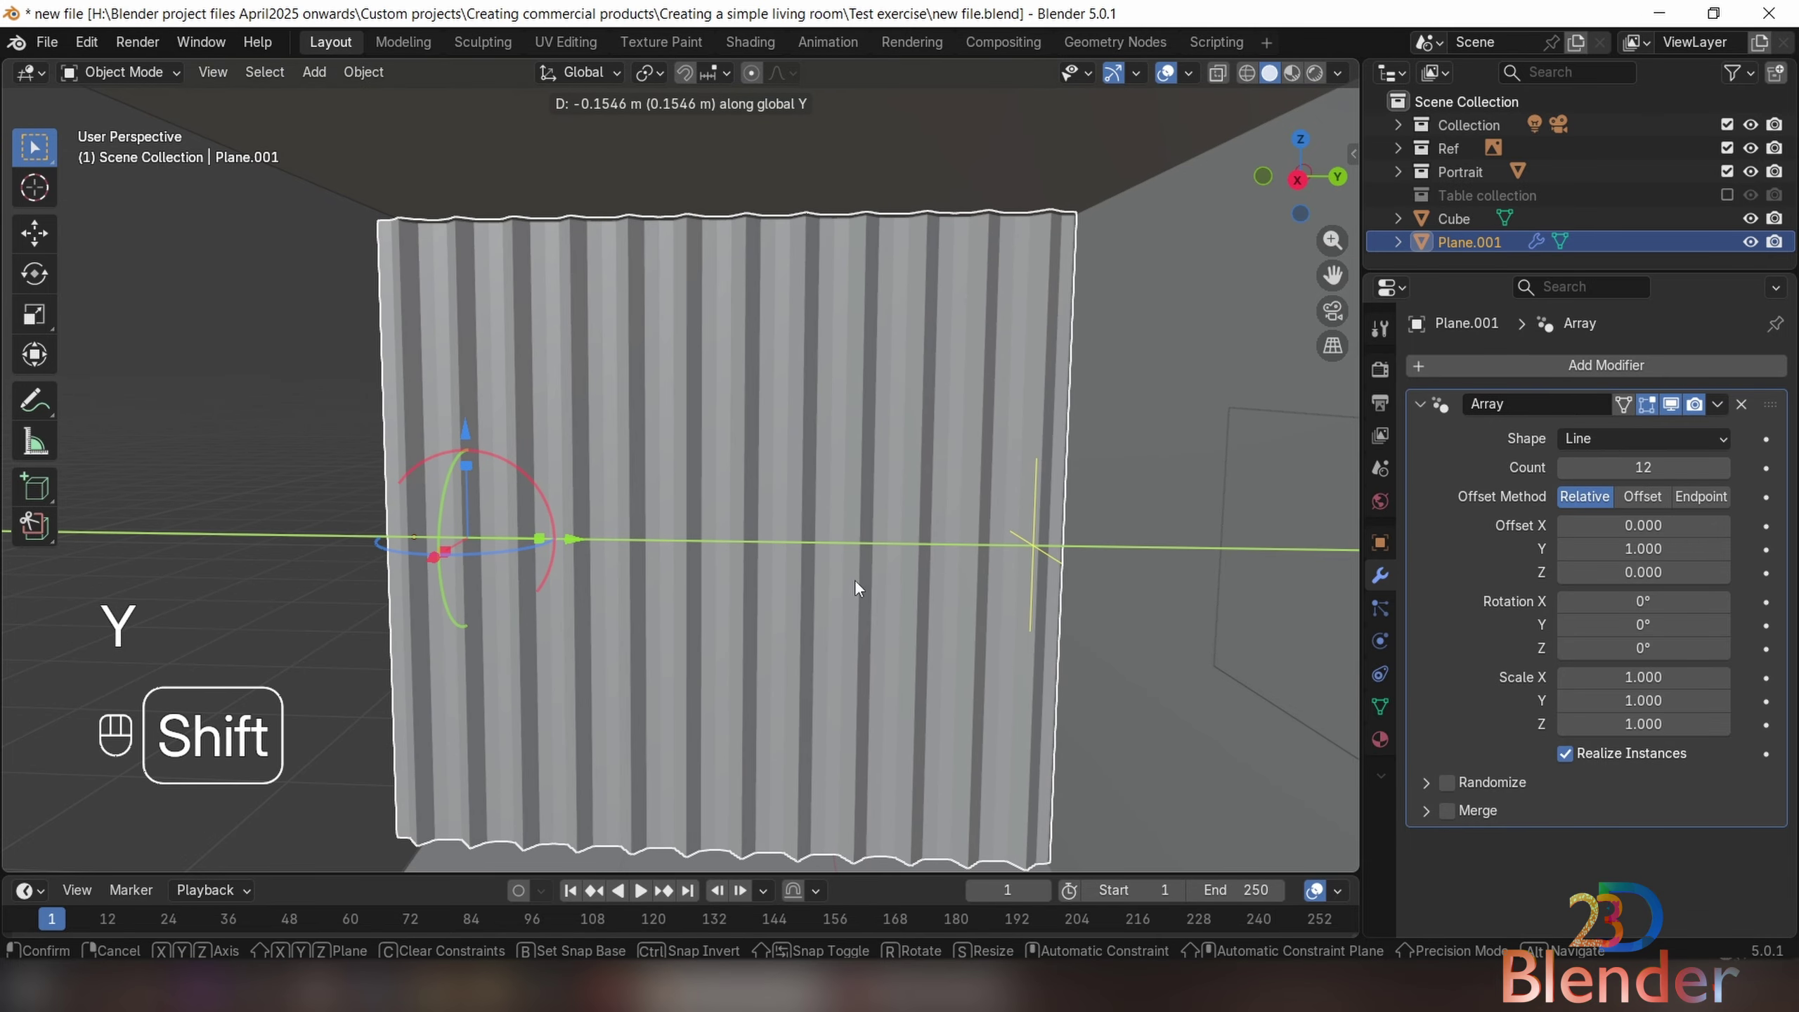
left_click(854, 579)
middle_click_drag(854, 579, 749, 612)
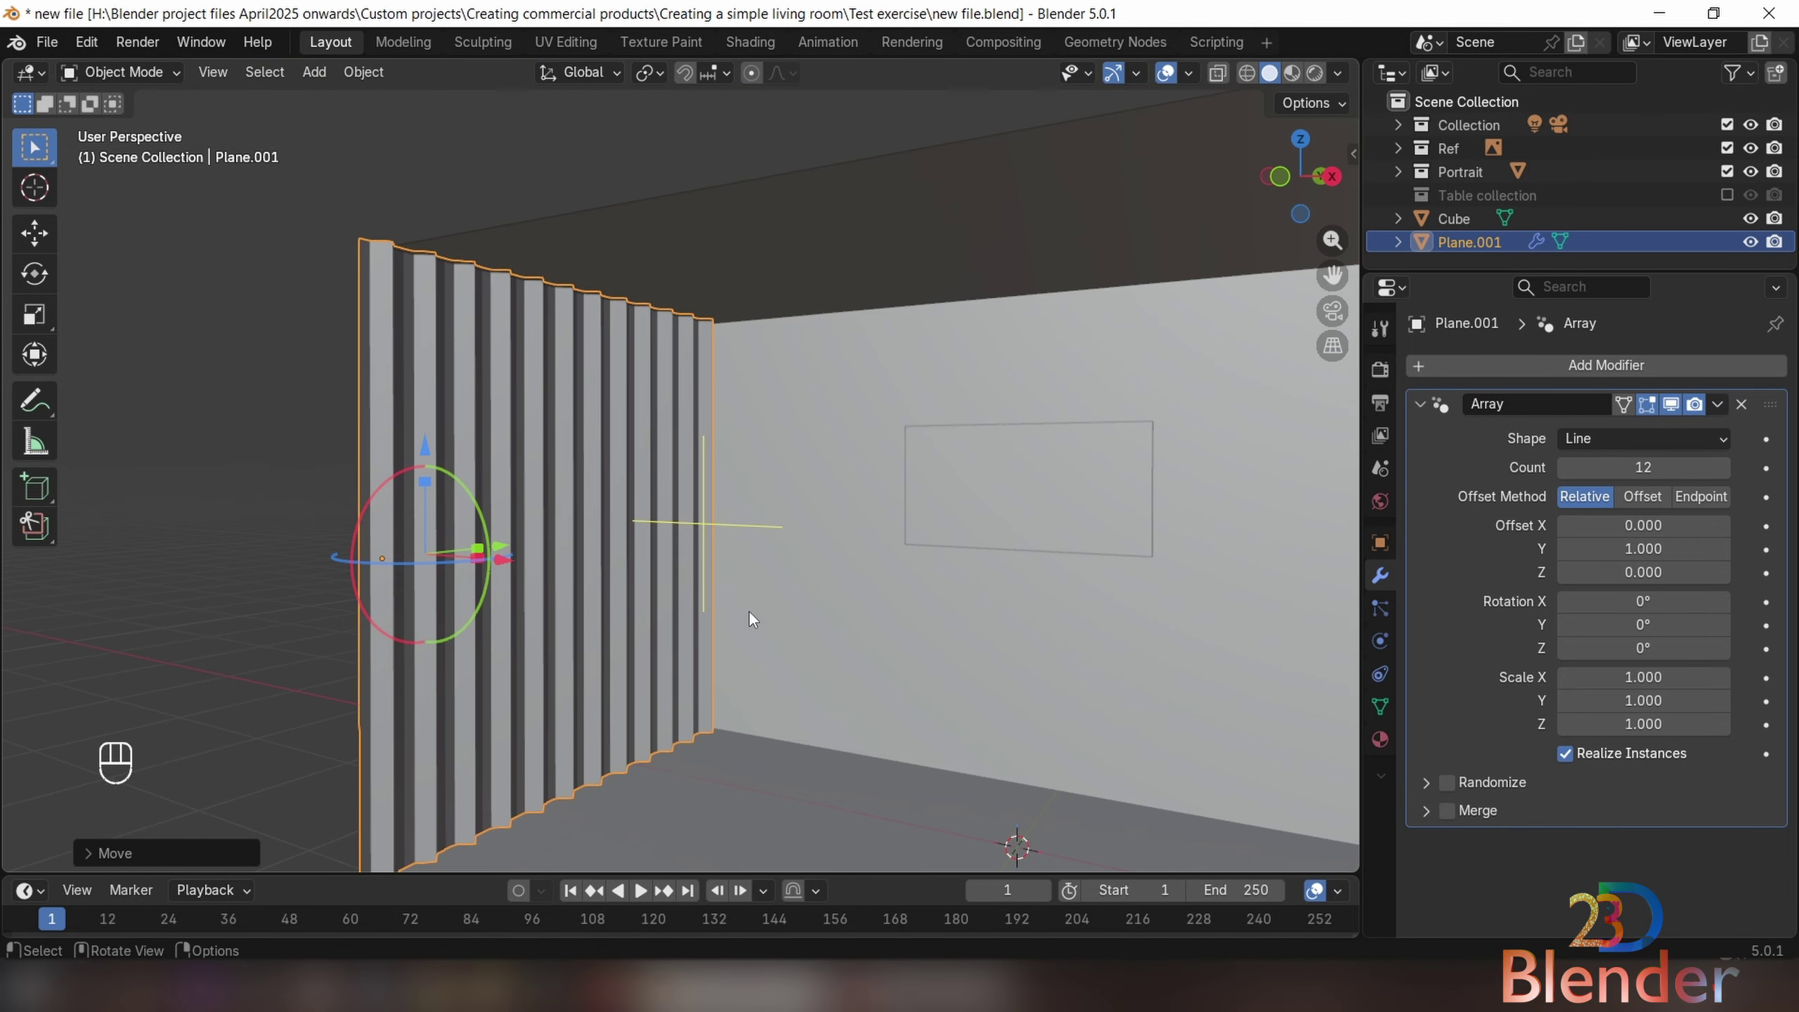
Check the curtain's transform values and dimensions, and inspect its fit against the side wall from several angles
key("n")
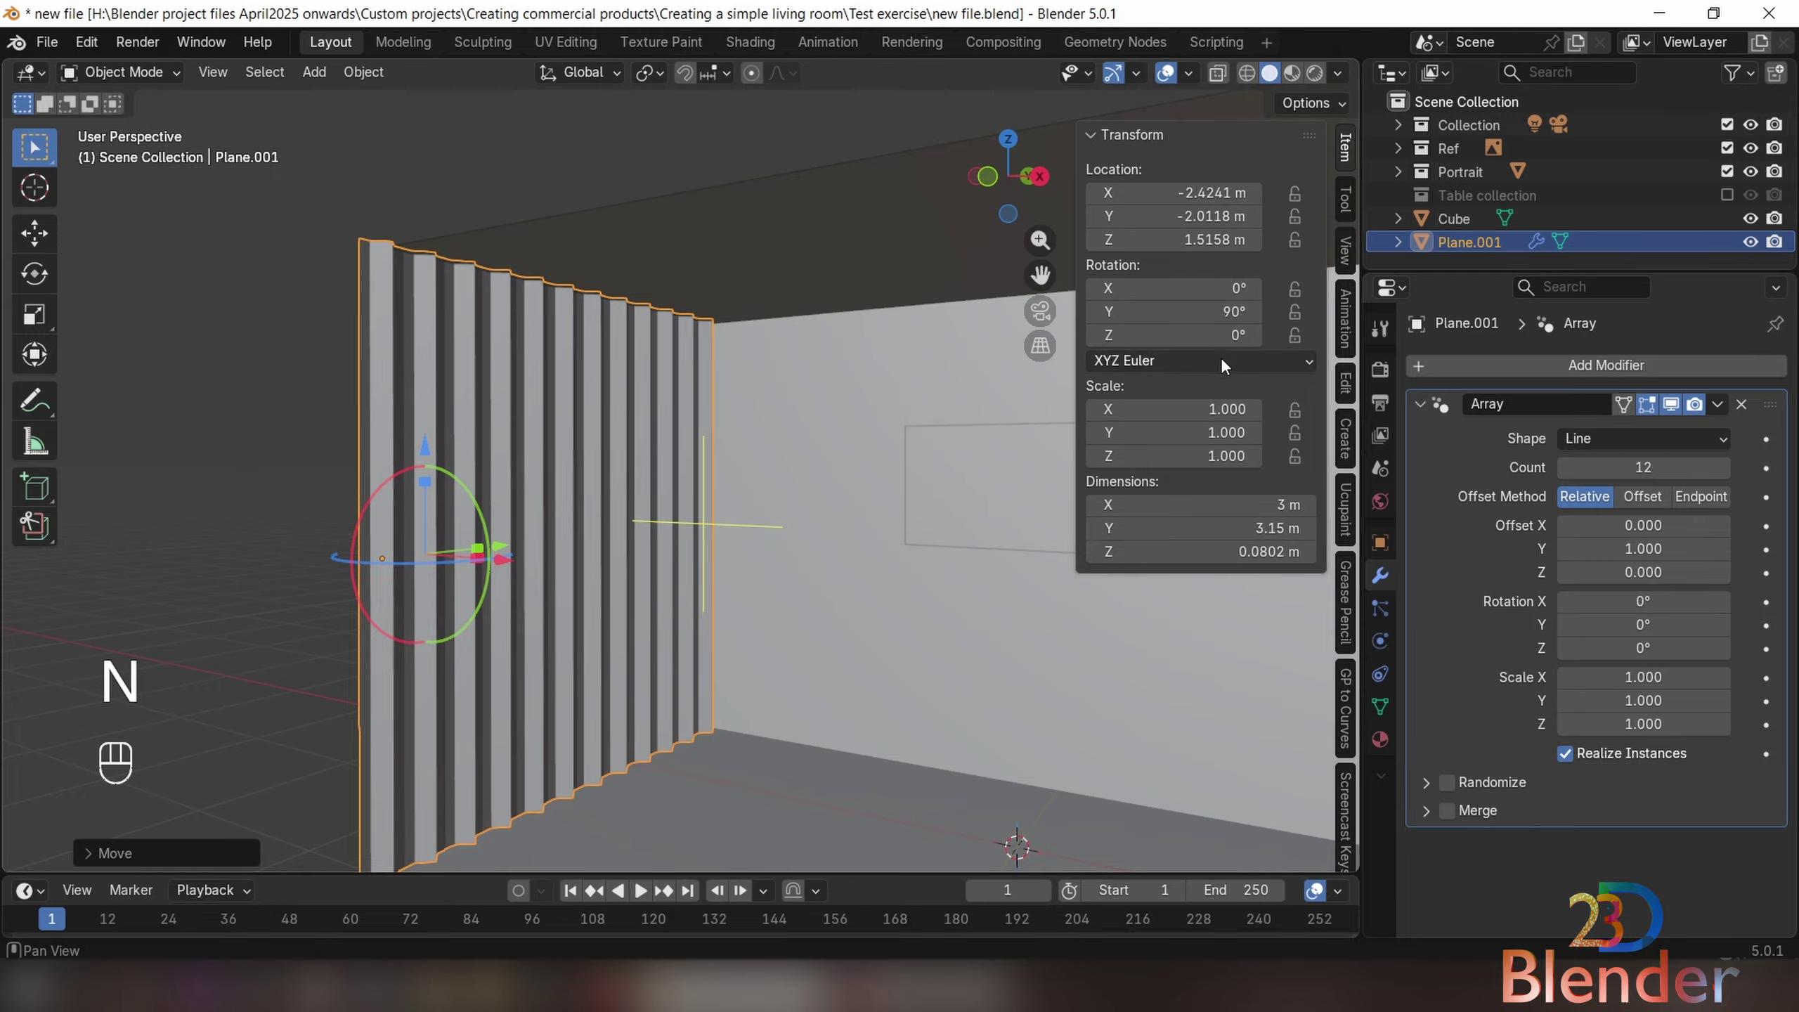
key("n")
middle_click_drag(523, 580, 621, 603)
scroll(621, 603, "down", 2)
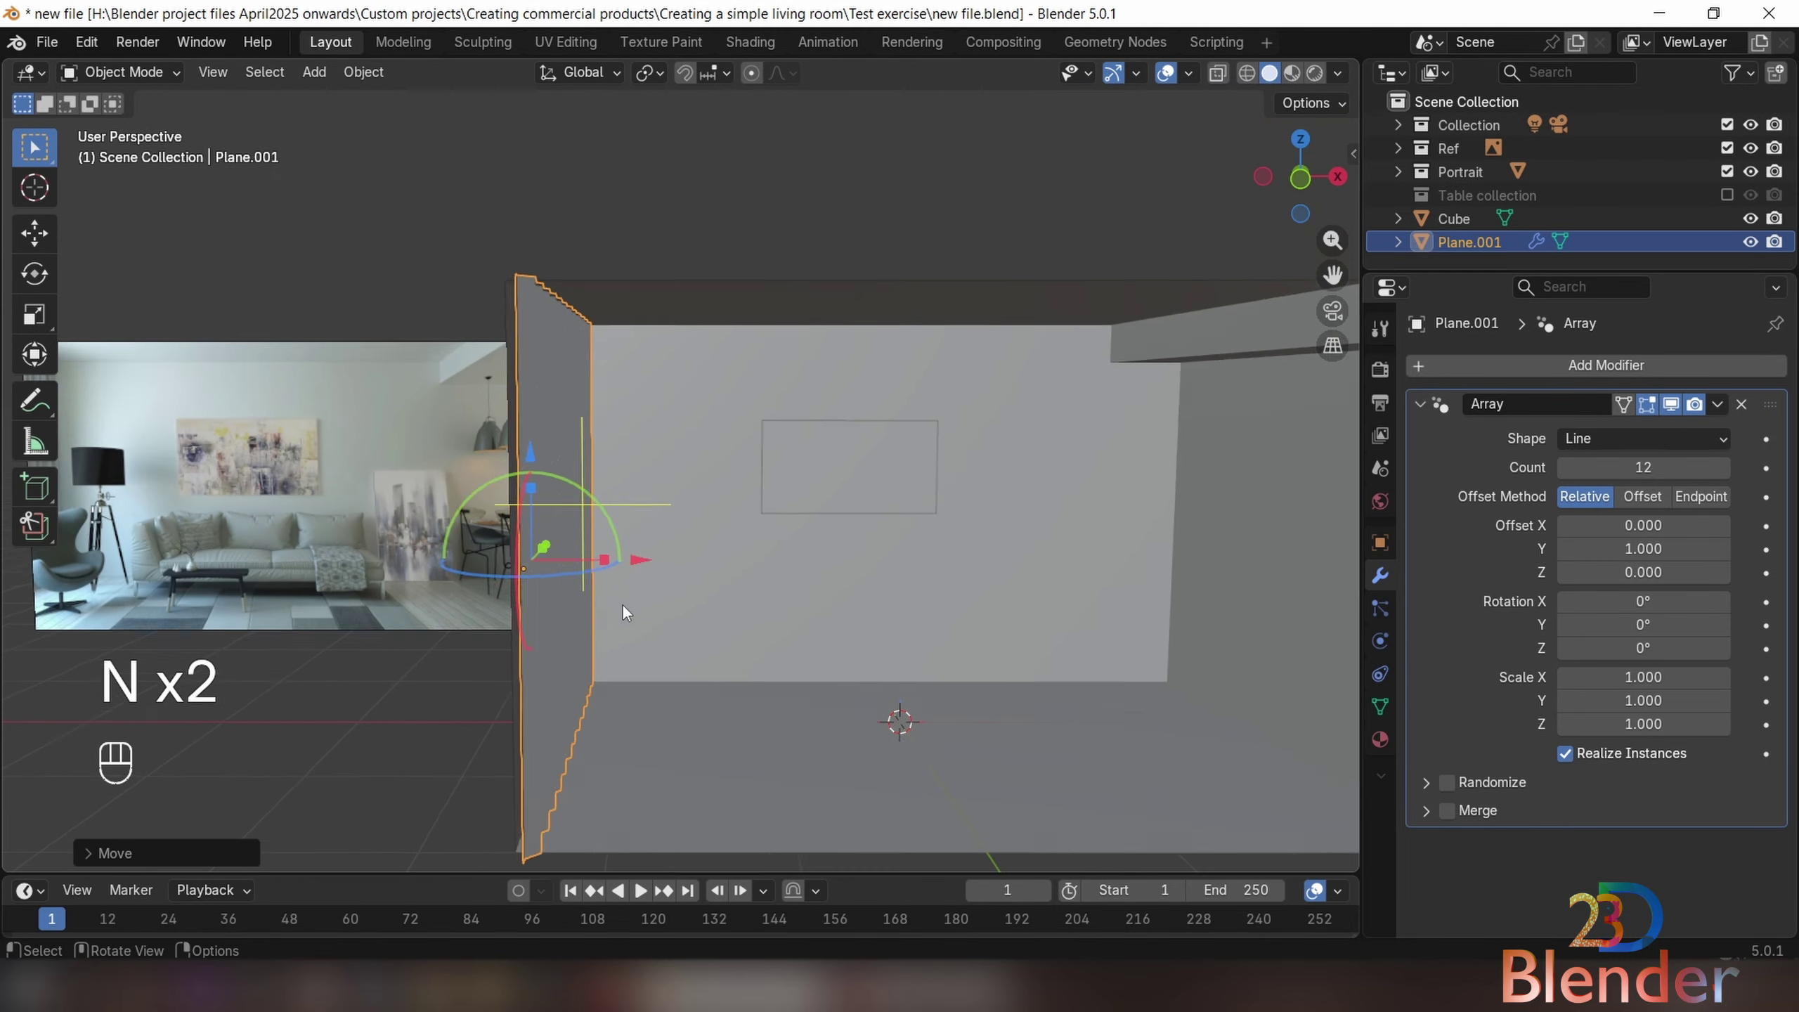
middle_click_drag(866, 489, 846, 538, "shift")
middle_click_drag(757, 584, 680, 577)
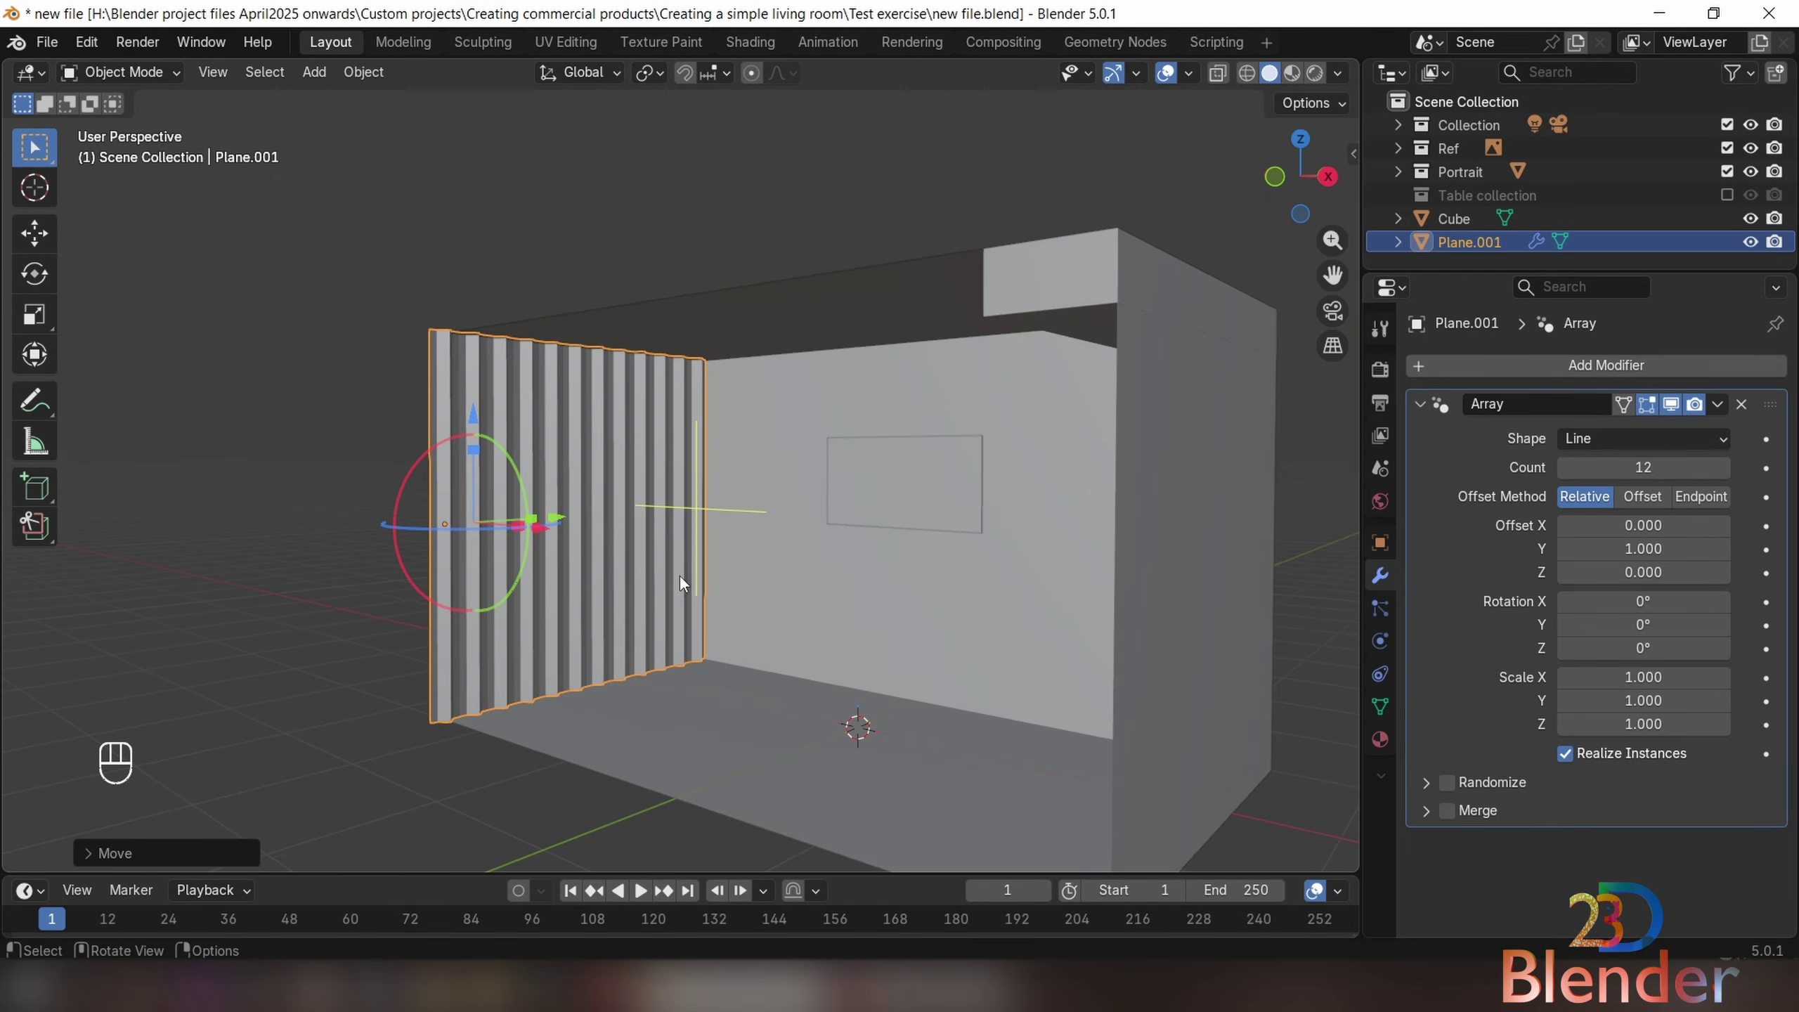
middle_click_drag(555, 550, 605, 553)
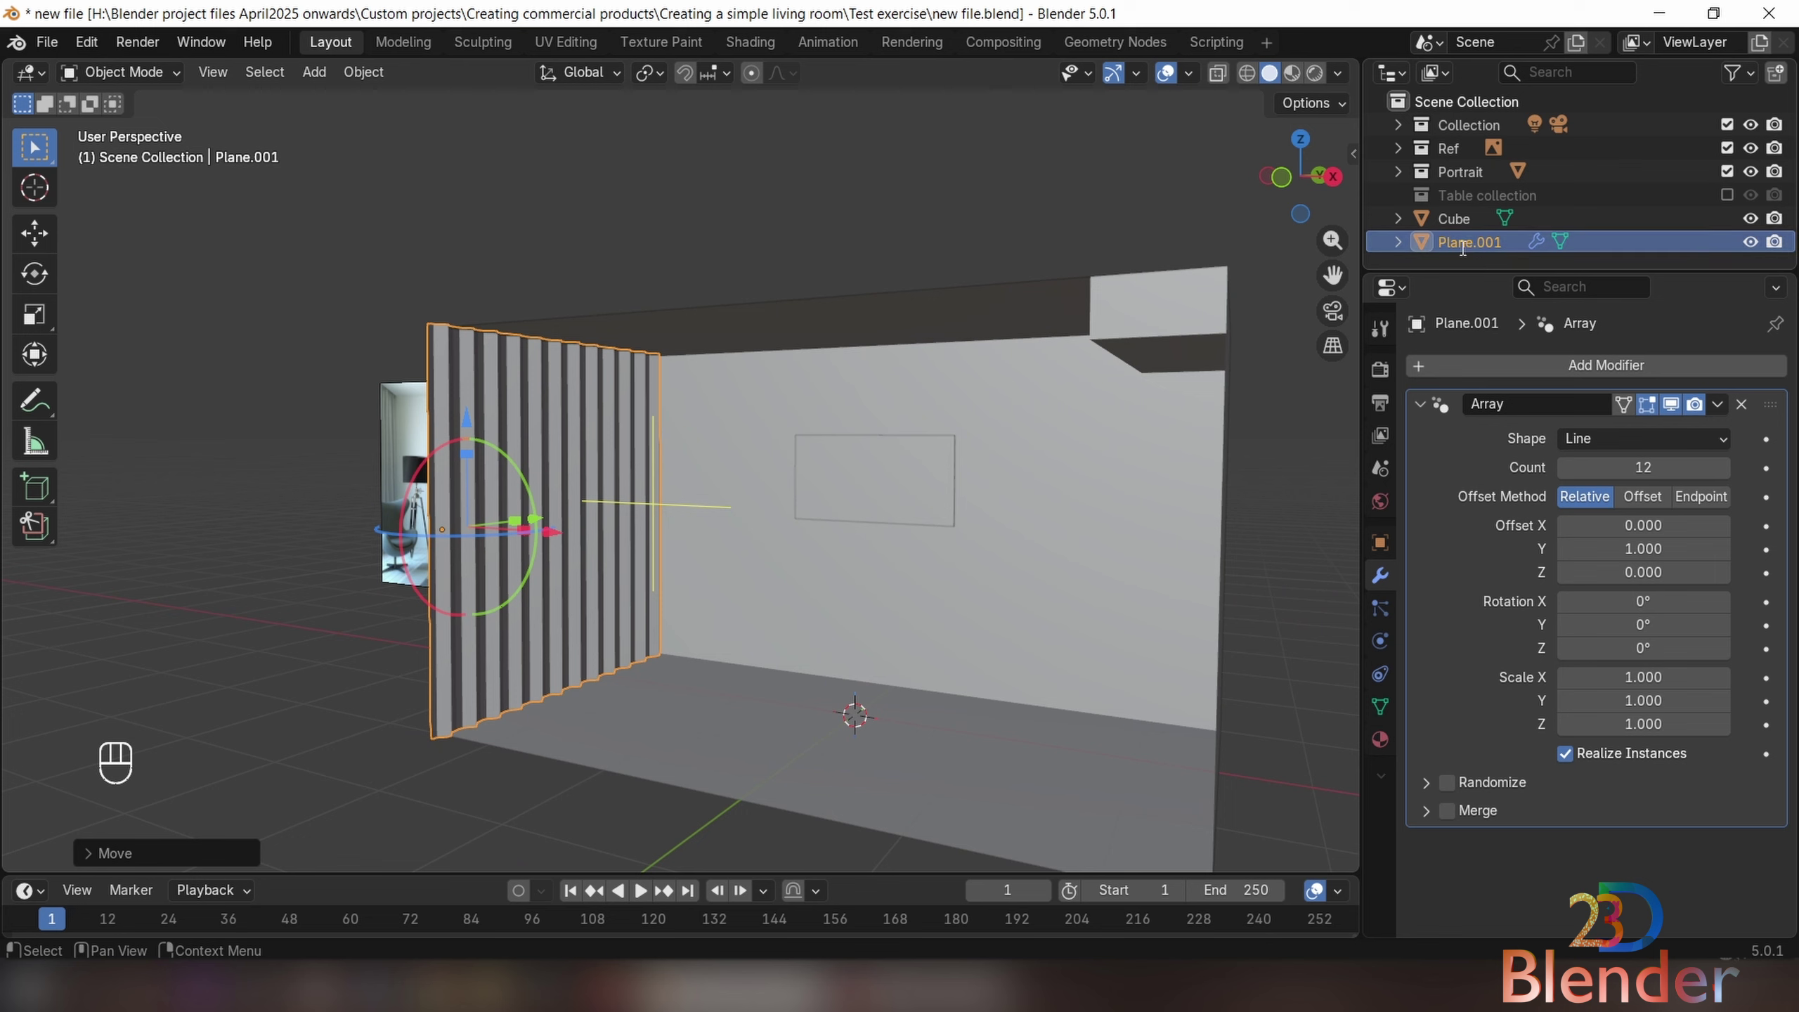
Rename the curtain object Plane.001 as Curtains
key("F2")
type("C")
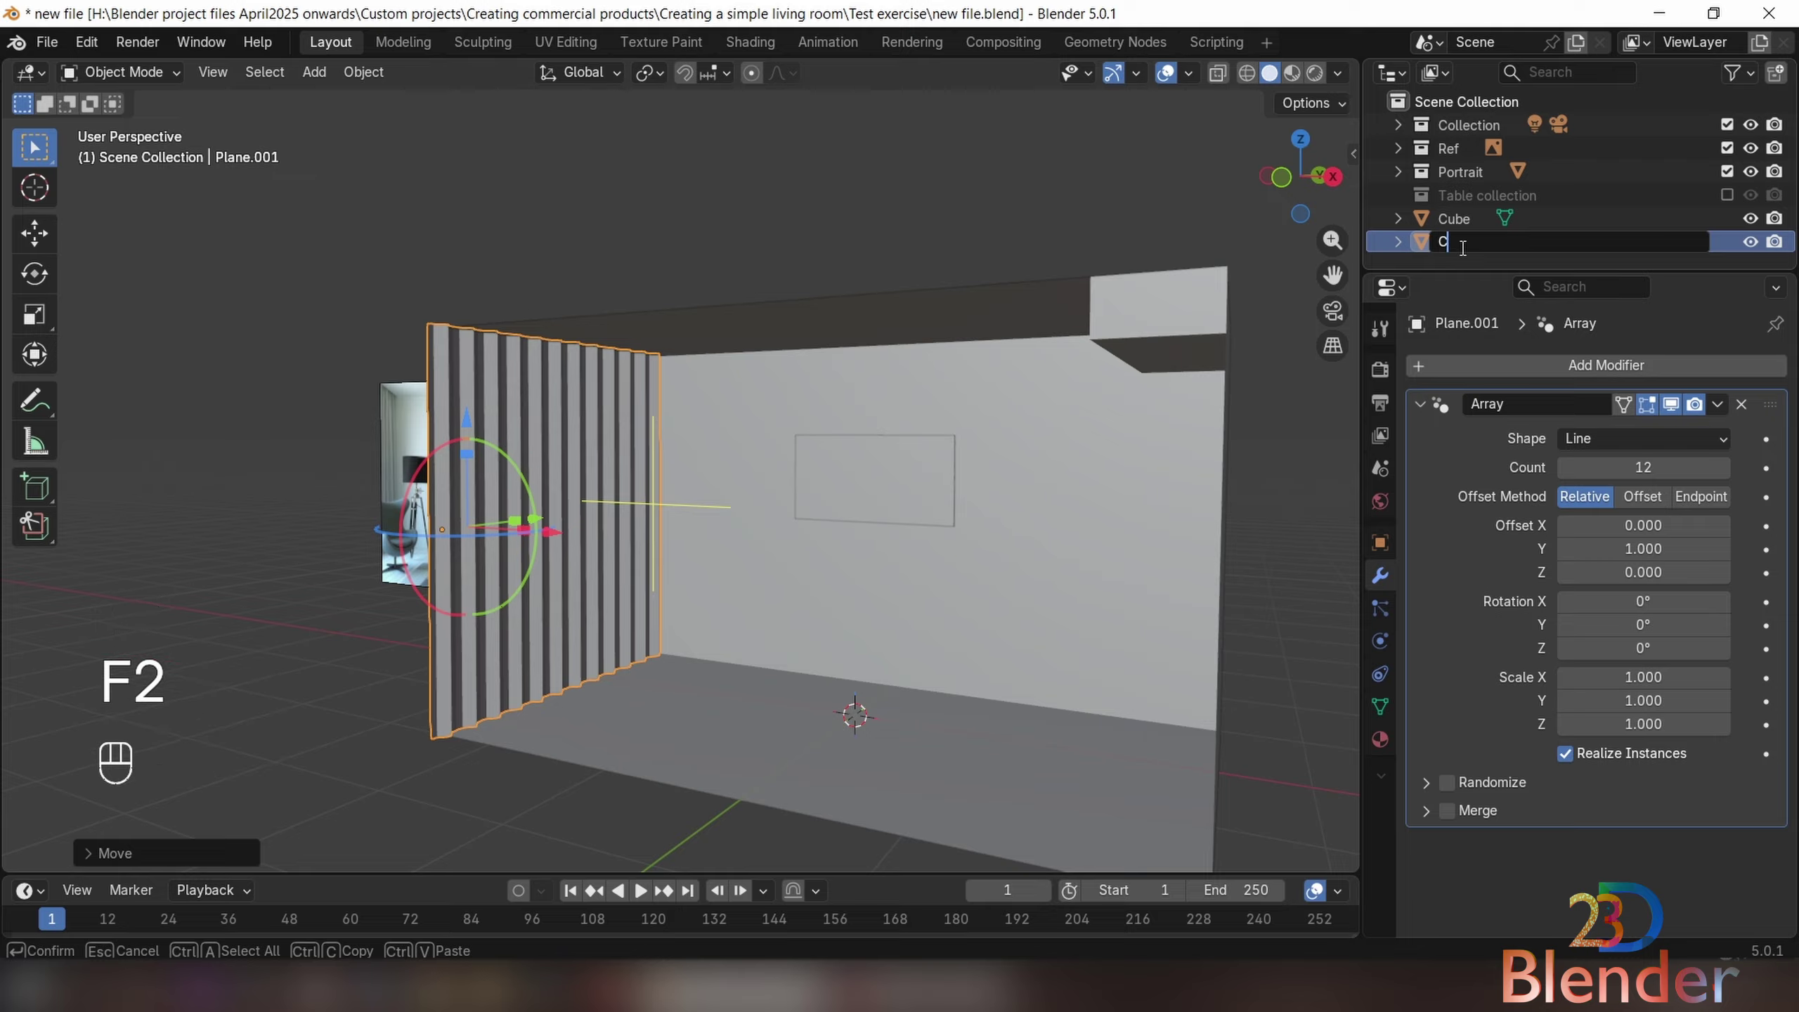
type("urtains")
key("Return")
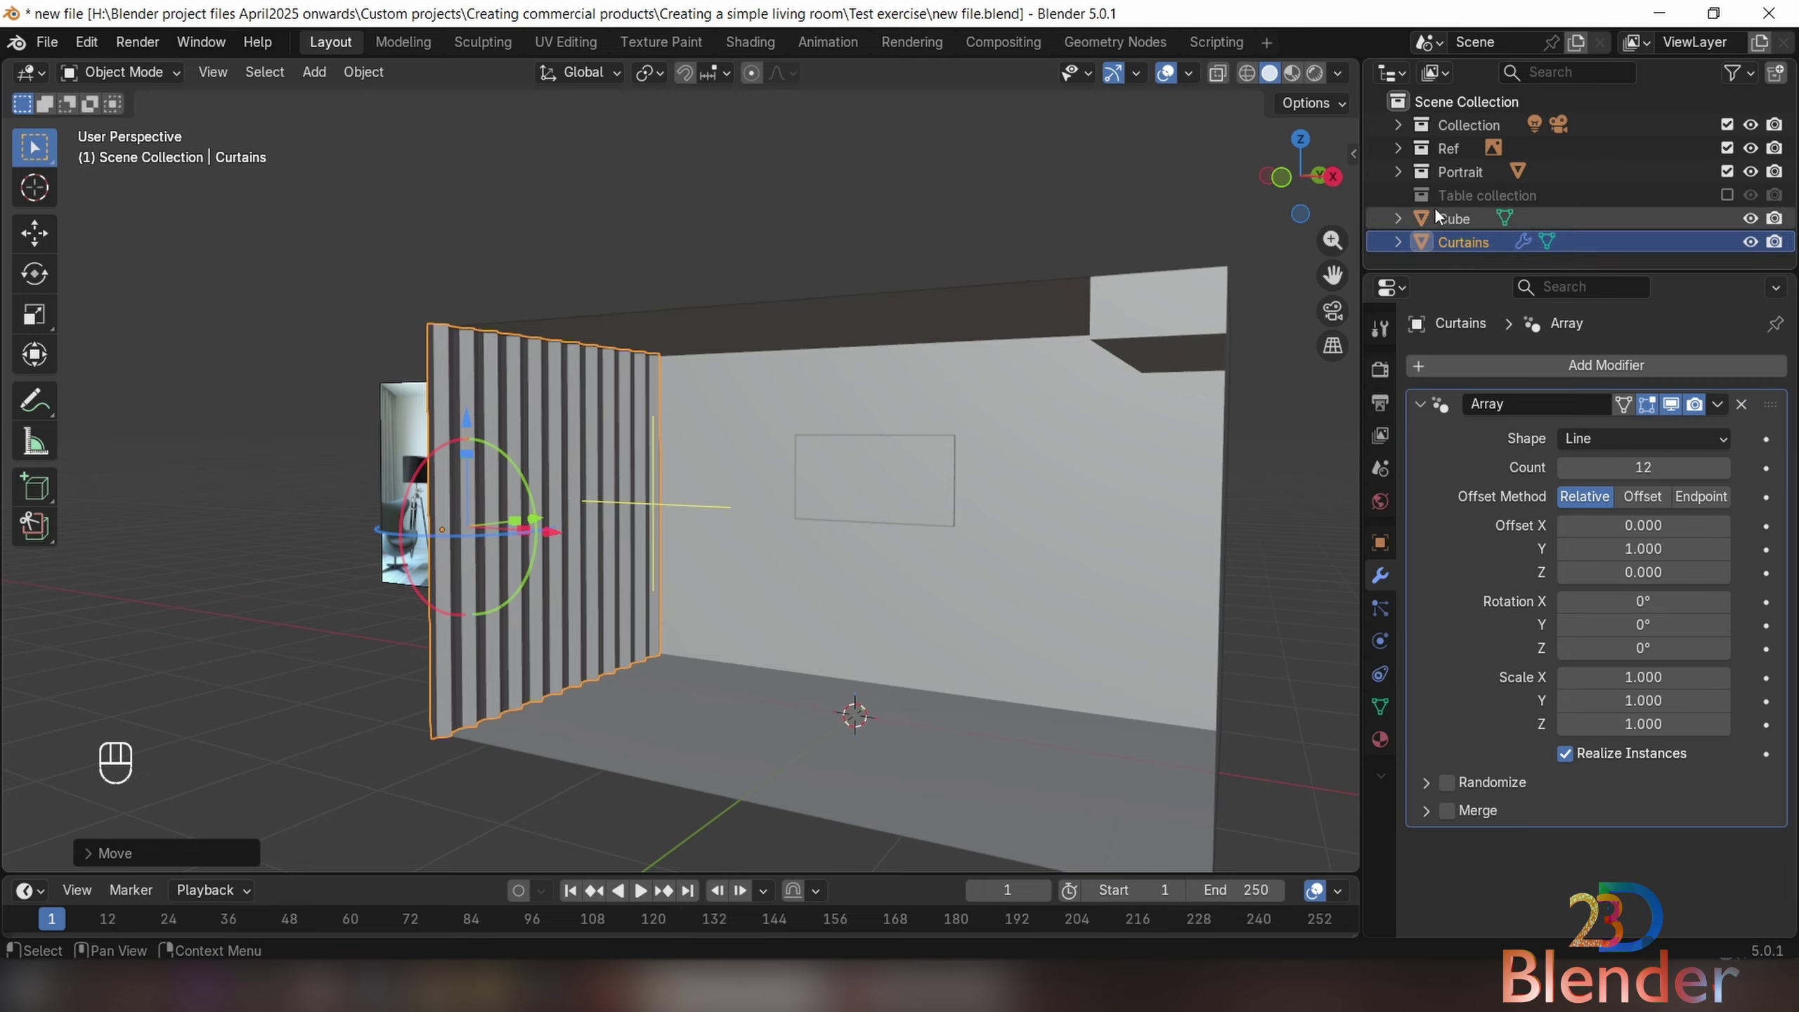
Move the Curtains object into a new collection named Curtains and save the file
key("m")
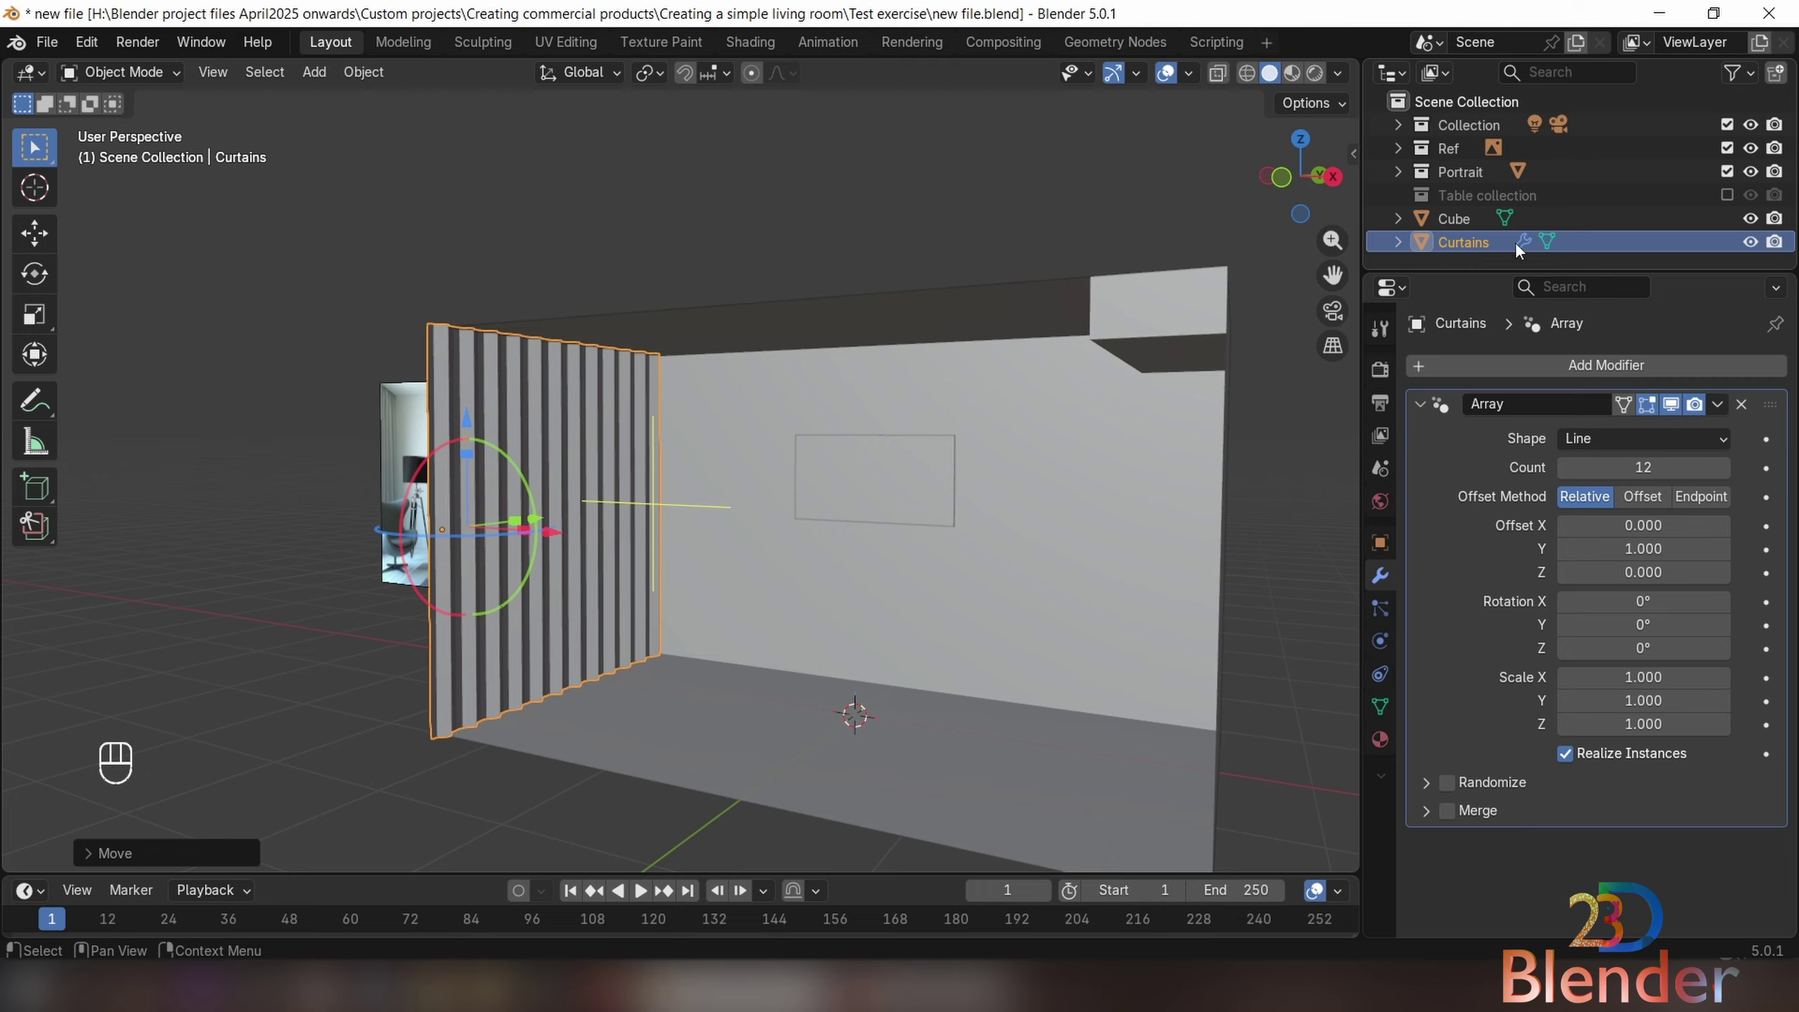
key("m")
left_click(1463, 268)
type("C")
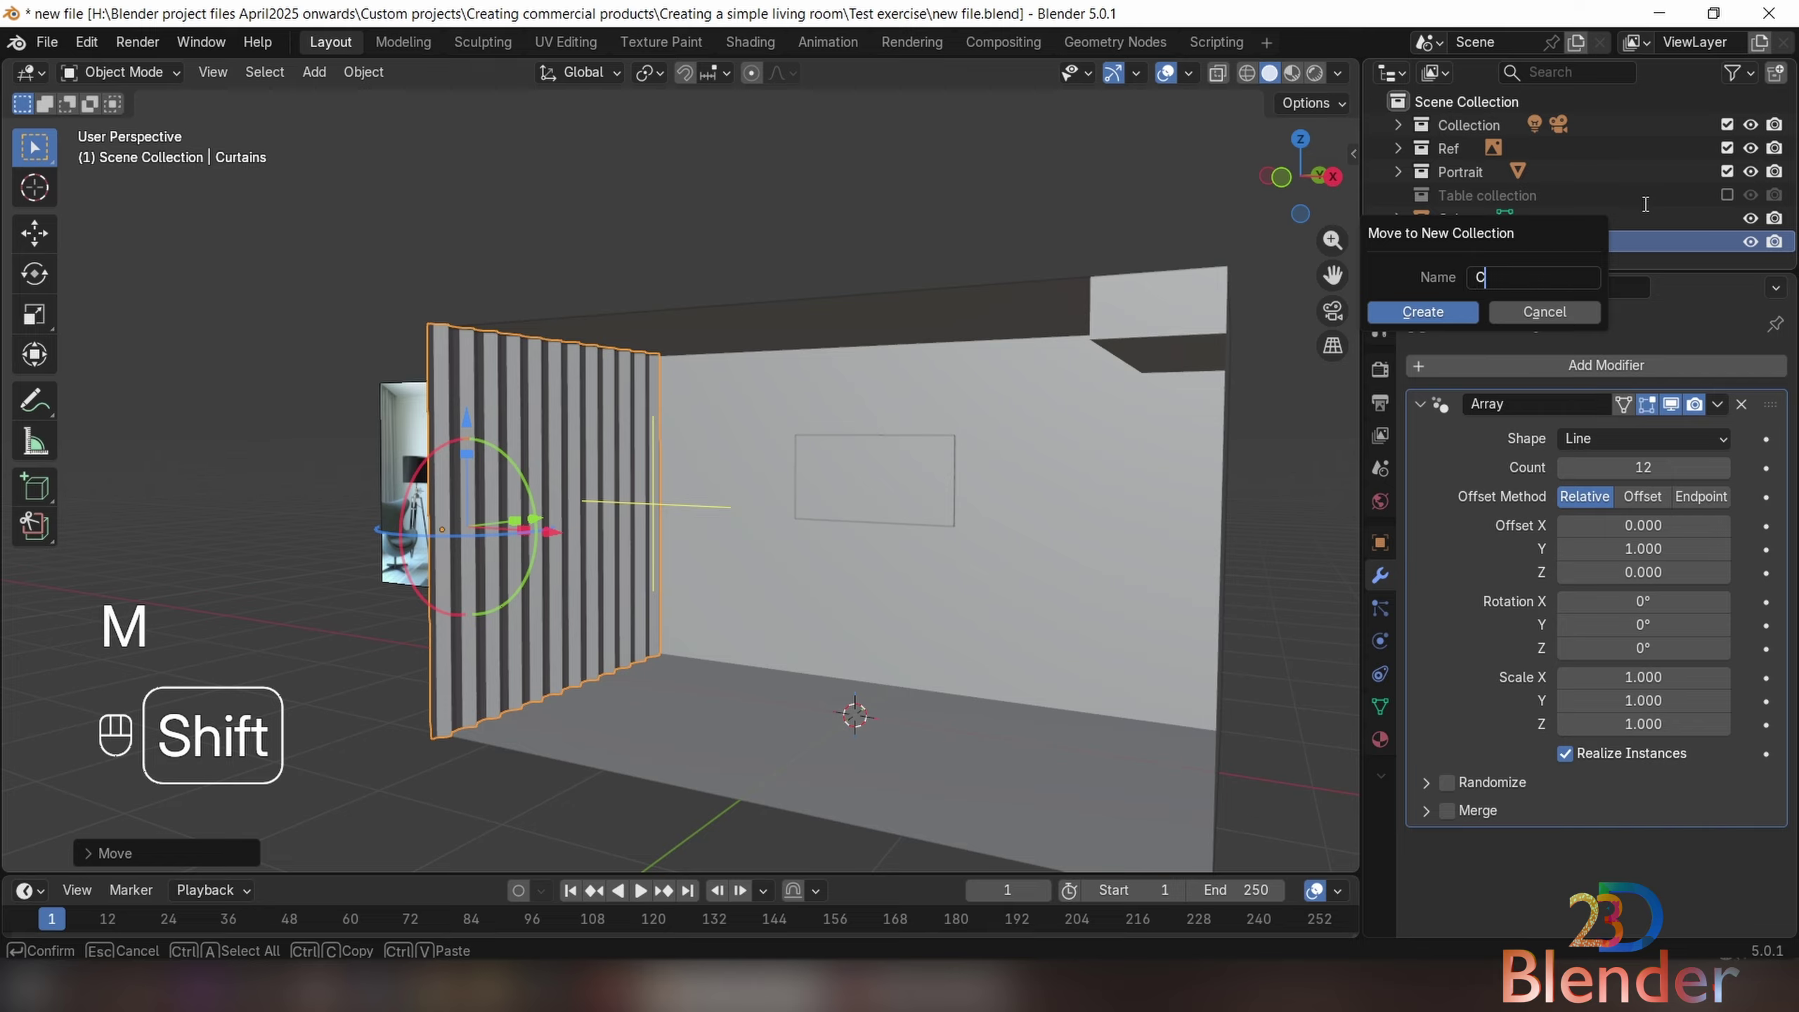
type("urtains")
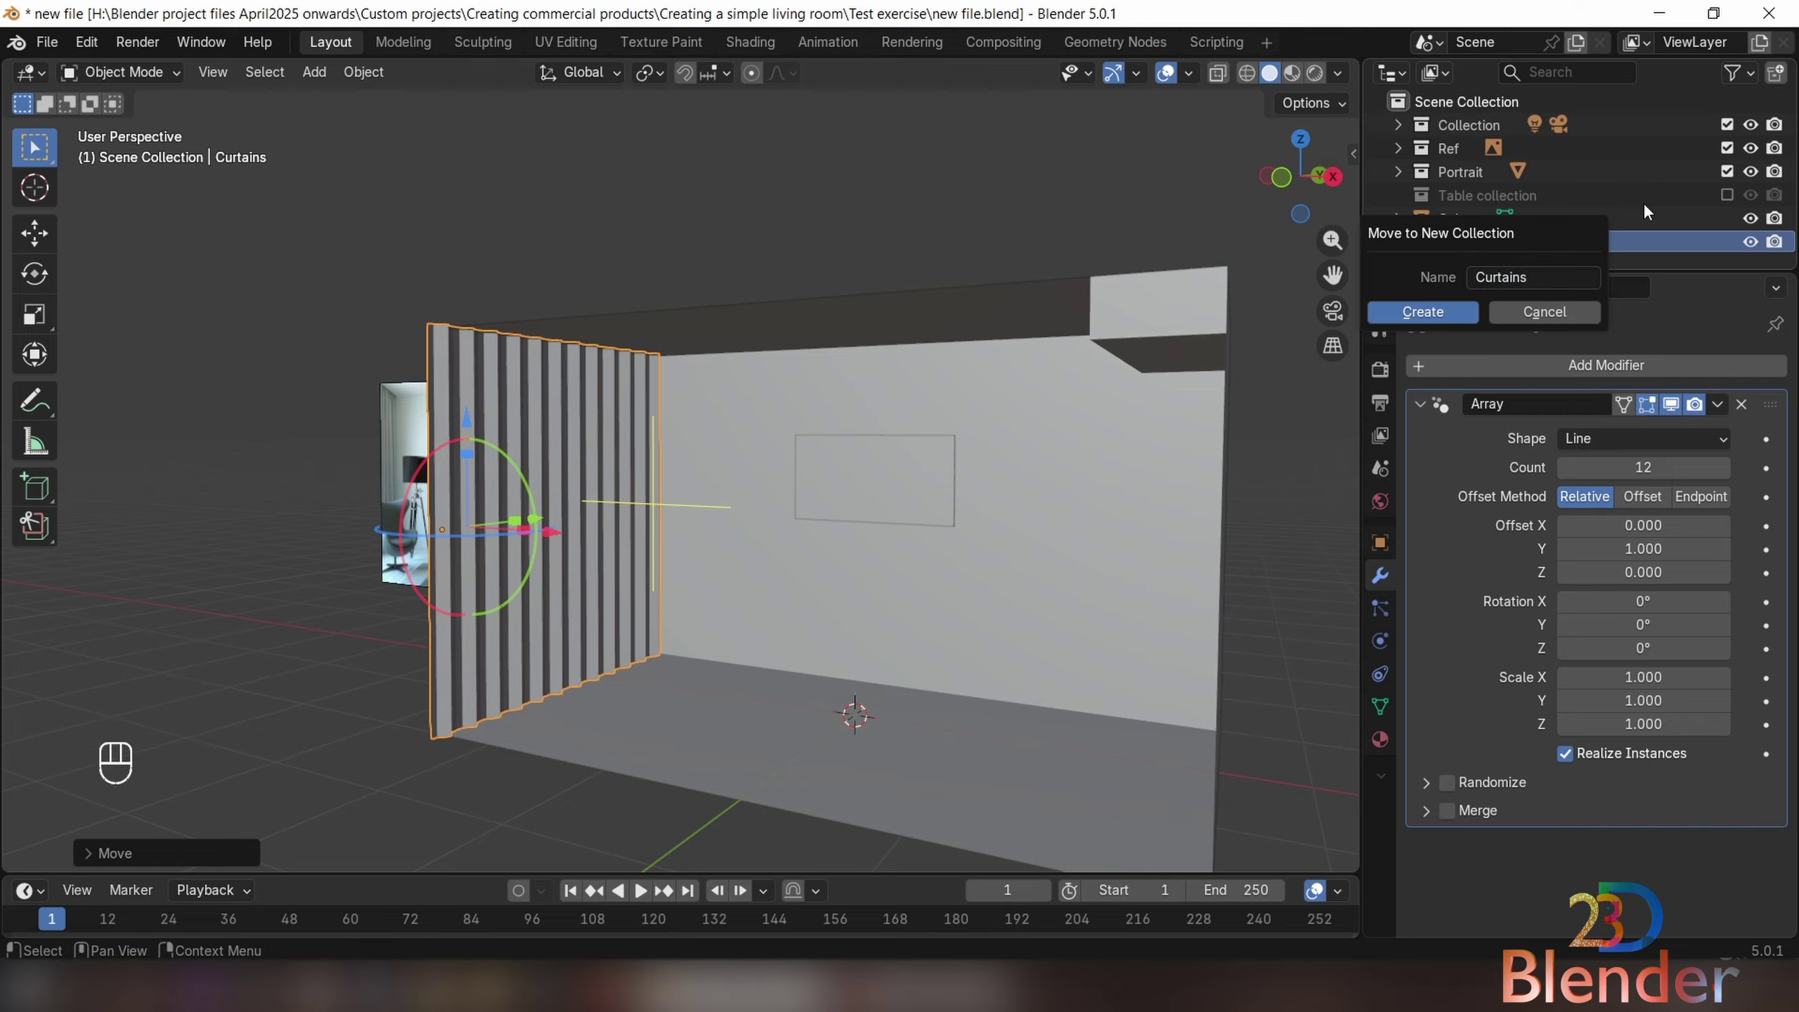
left_click(1449, 312)
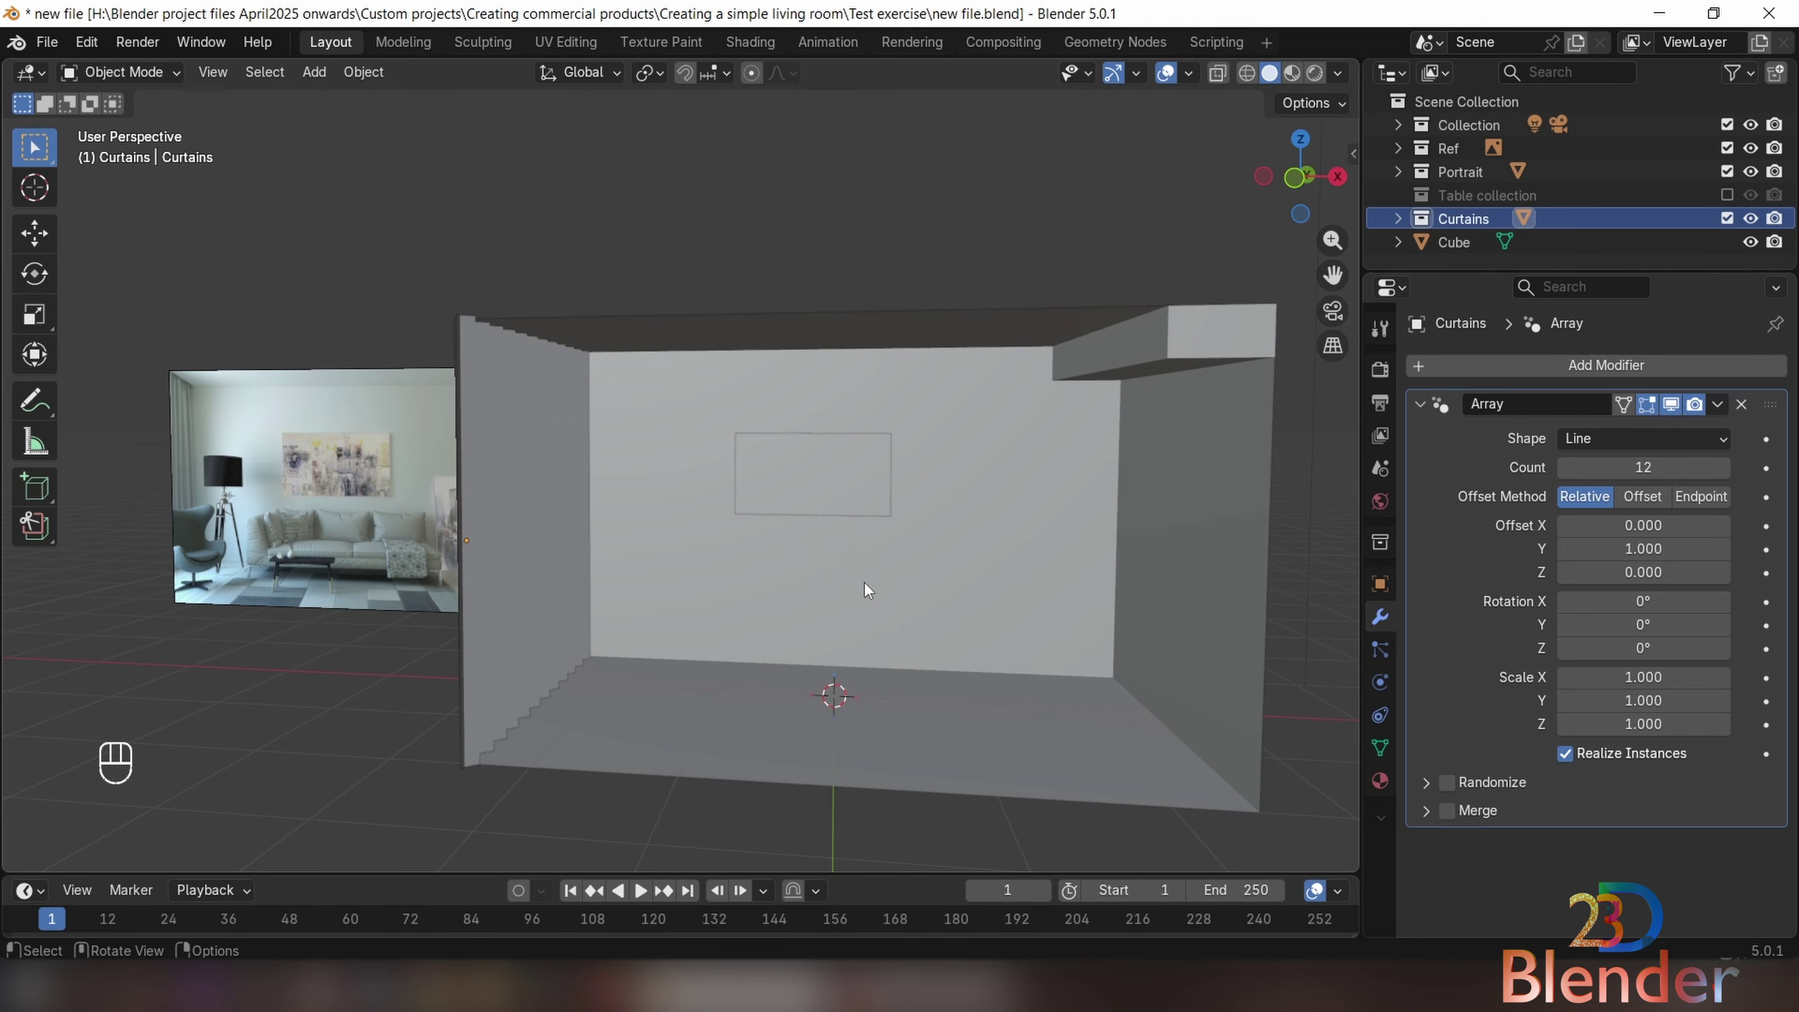
key("ctrl+s")
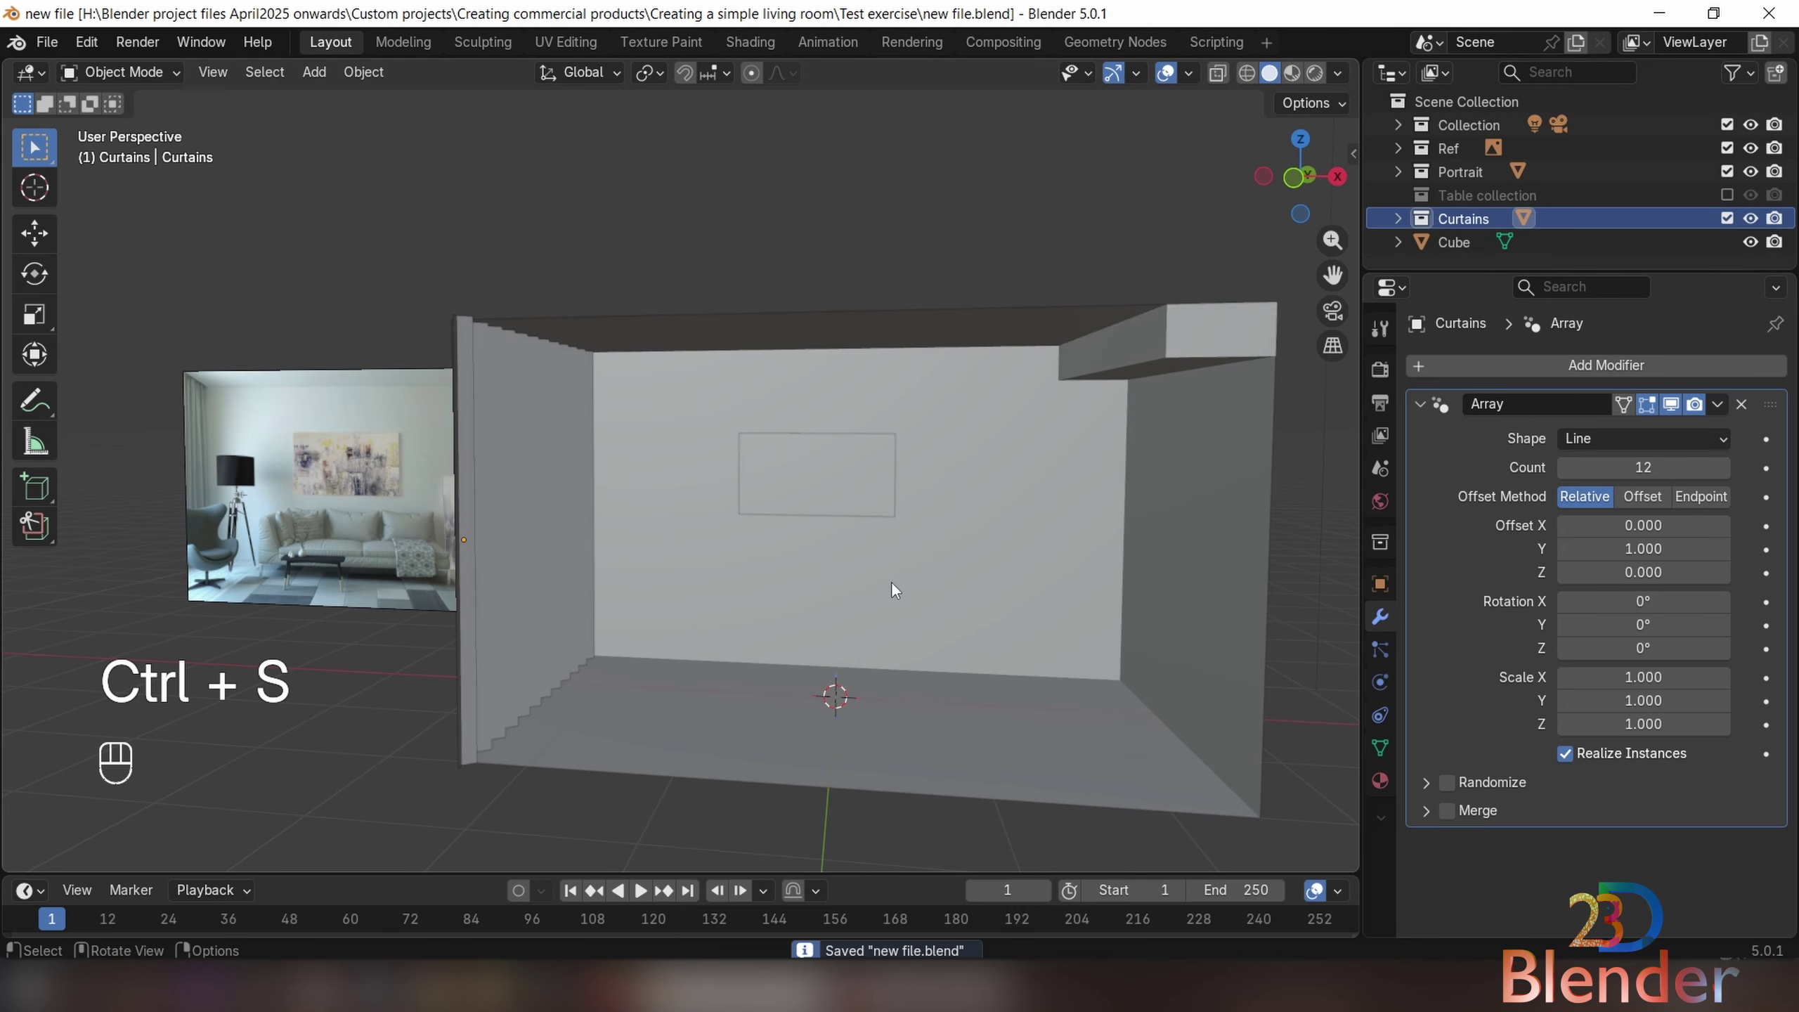